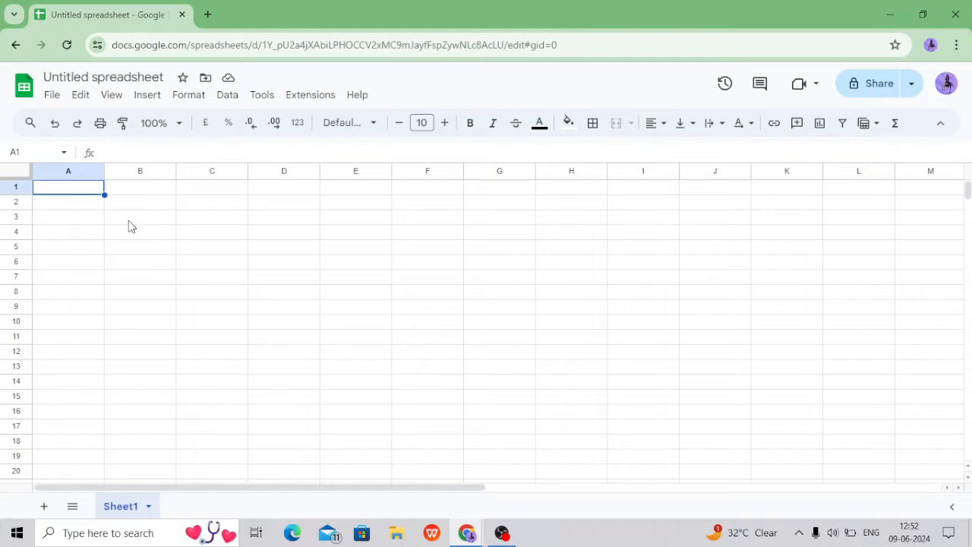
Step: Rename the spreadsheet as "calculation of line sizing"
click(128, 73)
text(ca)
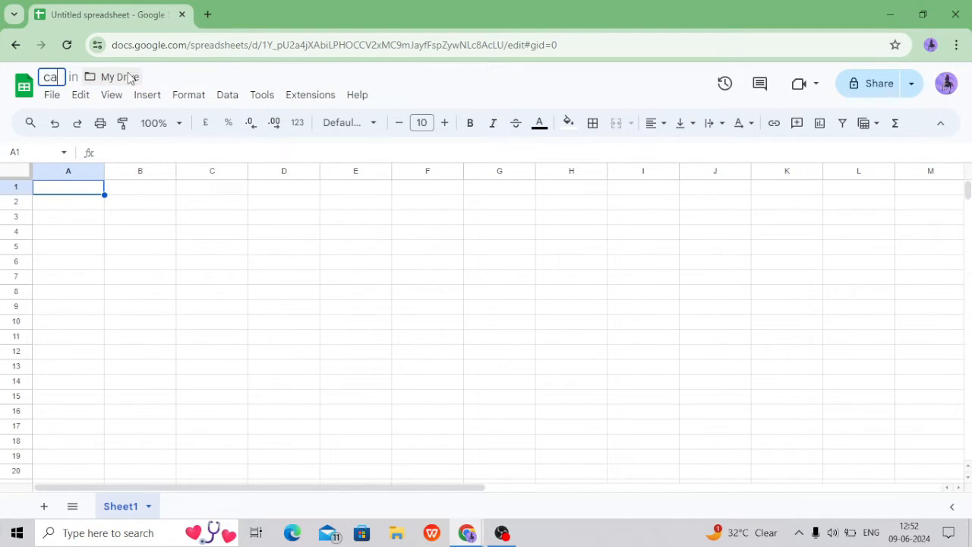
text(lculati)
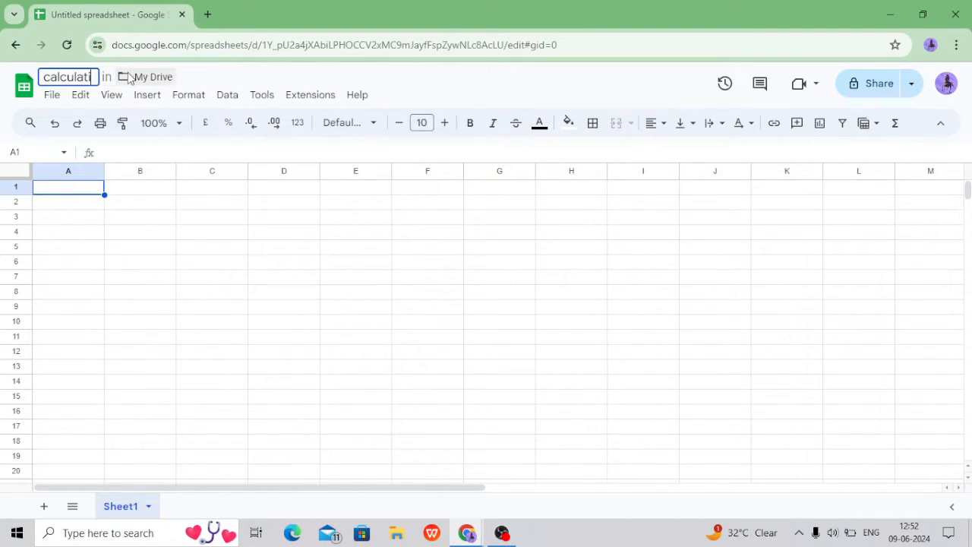
text(on of line sizi)
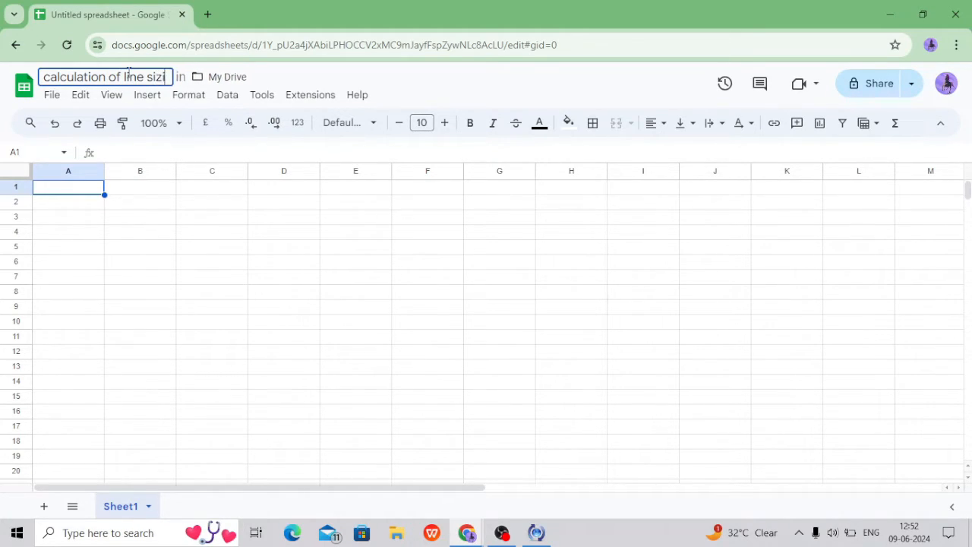
text(ng)
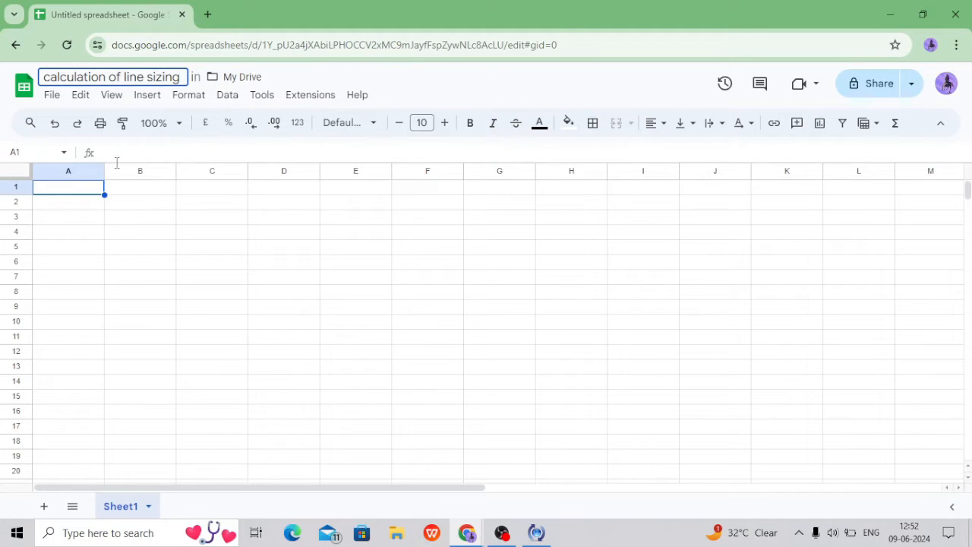
click(87, 210)
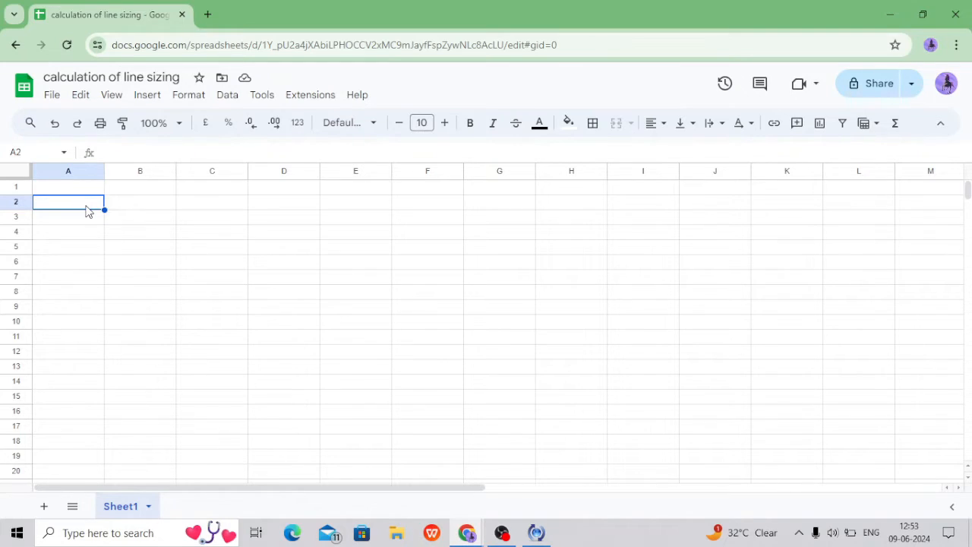
Step: Enter the water supply pipe design problem in A2, giving a required flow rate of 0.01 m³/s and a water velocity of 1.5 m/s
double_click(87, 204)
text(You need to design a water supply pipe for a building. The required flow rate is 0.01 cubic meters per second (m³/s), and you aim to maintain a water velocity of 1.5 meters per second (m/s).)
click(114, 280)
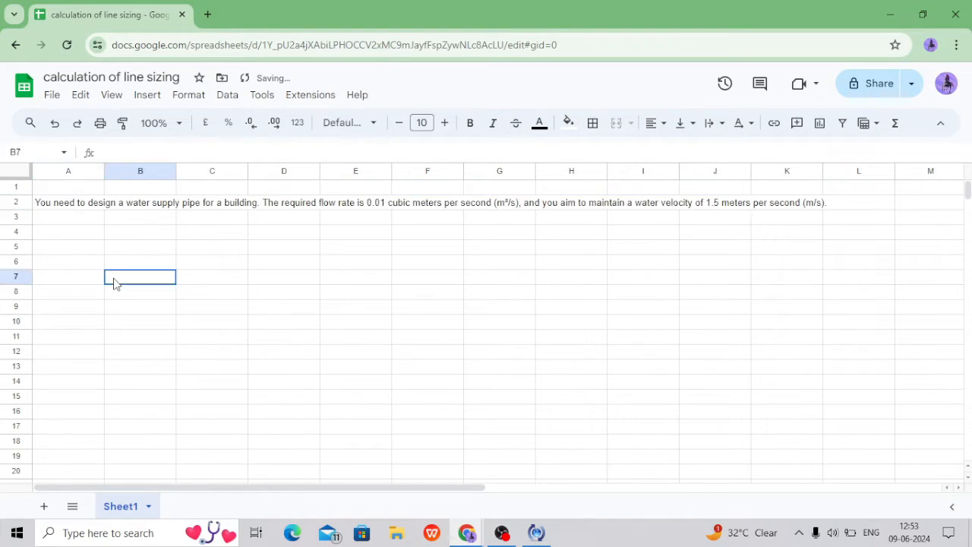
click(38, 208)
double_click(39, 206)
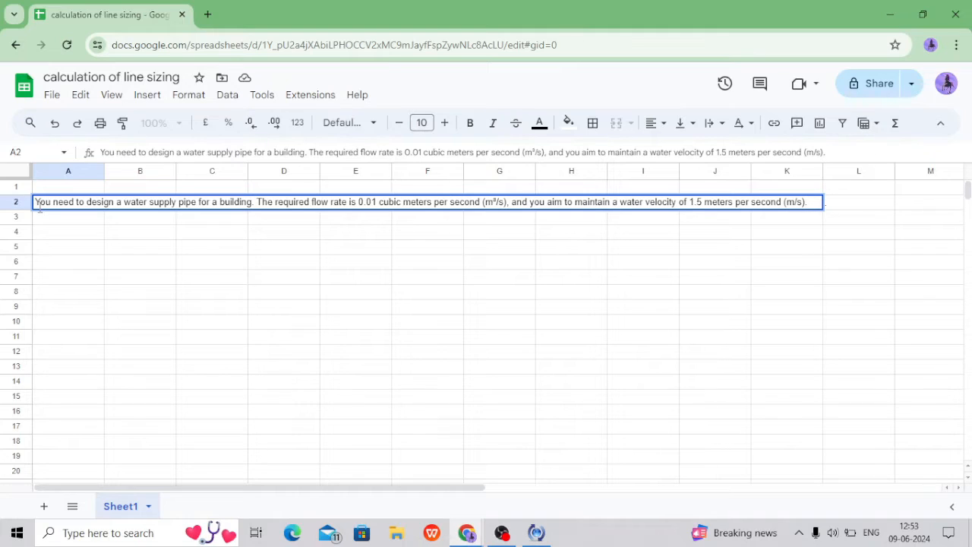
Step: Add the heading "1. Determination of flow rates" in A4 and fill row 5 with Q, 0.01 and m3/s
double_click(63, 231)
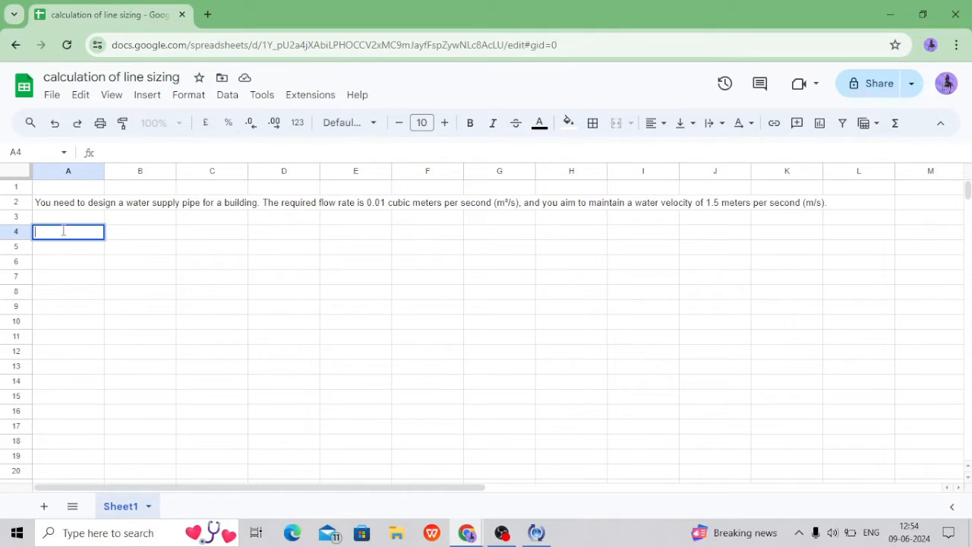
text(1. Determination of flow rates)
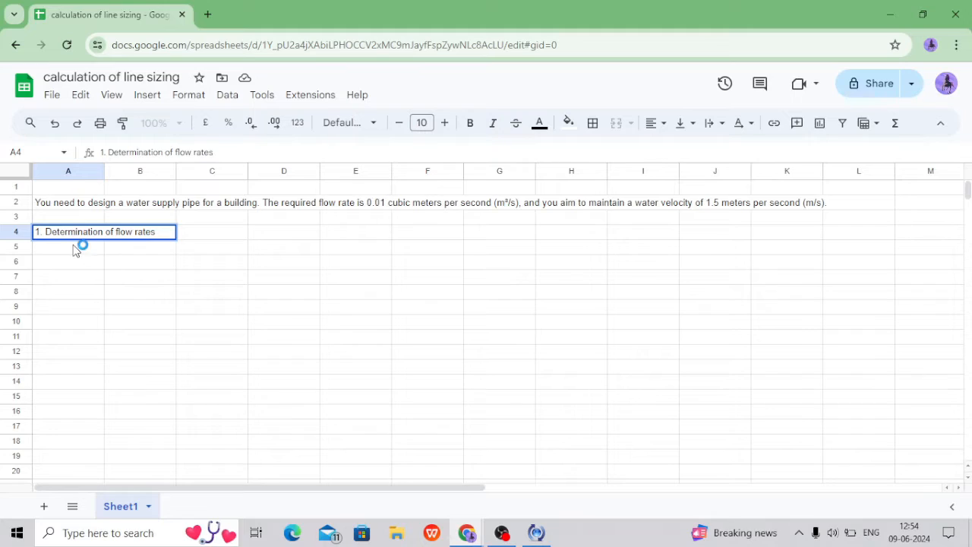
click(78, 246)
double_click(75, 246)
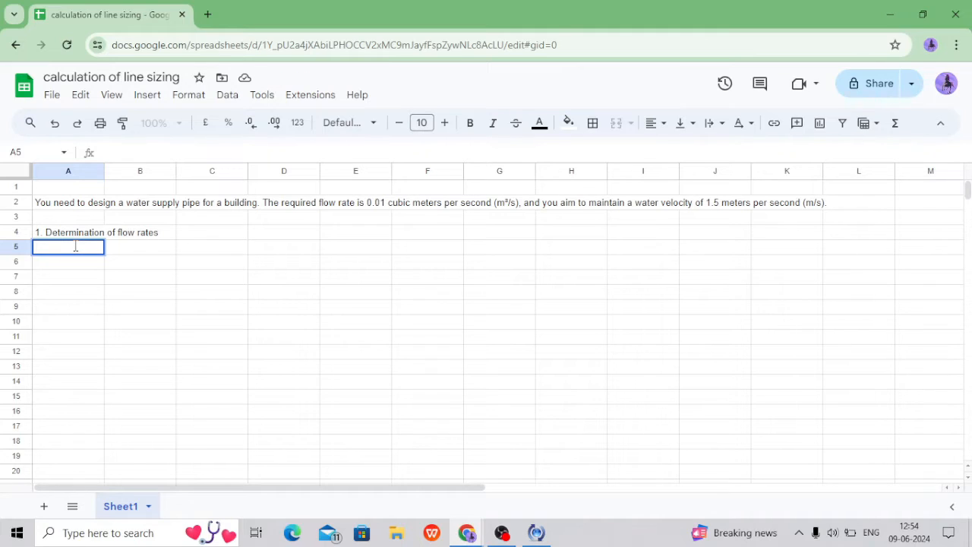
text(Q)
key(Tab)
key(Tab)
key(shift+Tab)
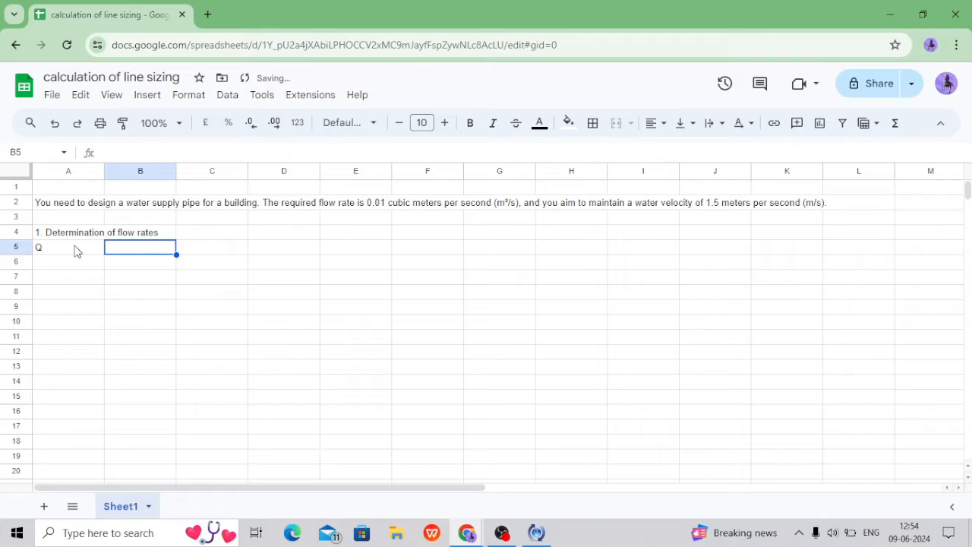
text(0.01)
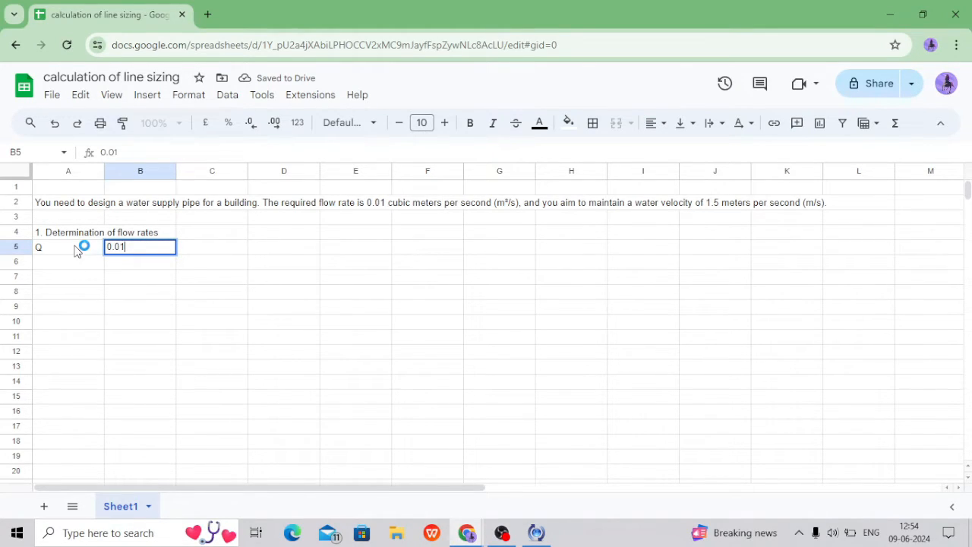
key(Tab)
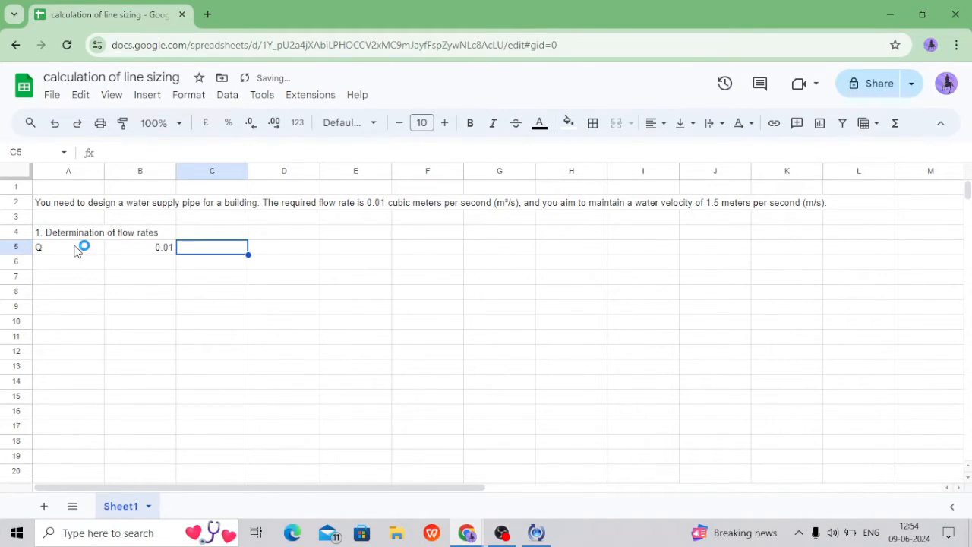
text(m3/s)
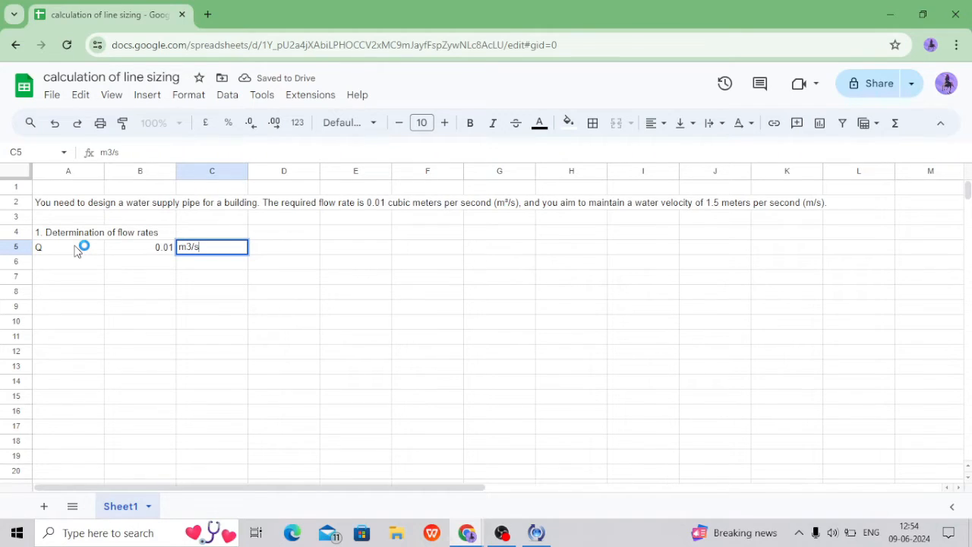
key(Return)
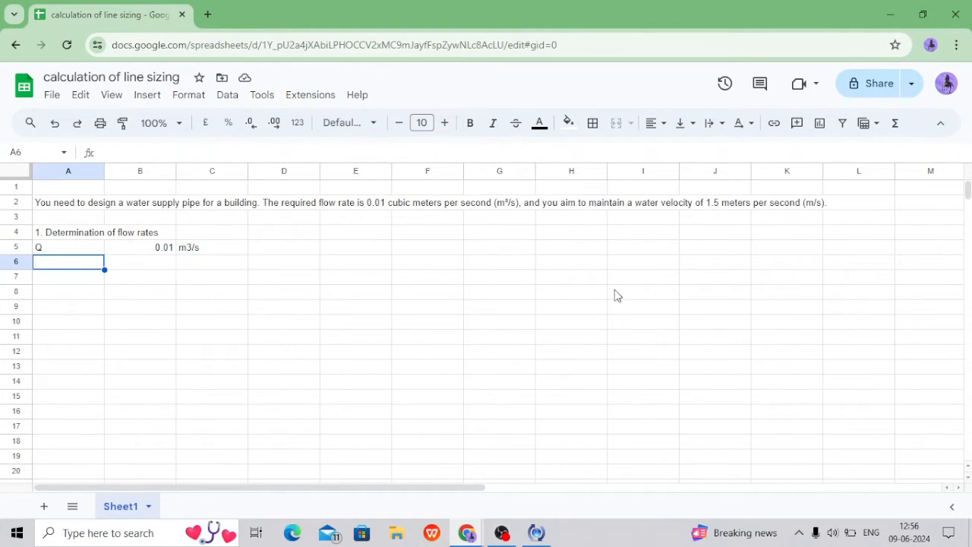
Step: Write the continuity equation in row 6, with "continuity eq." in F6, Q in H6 and A*v in I6
key(Right)
key(Right)
key(Right)
key(Right)
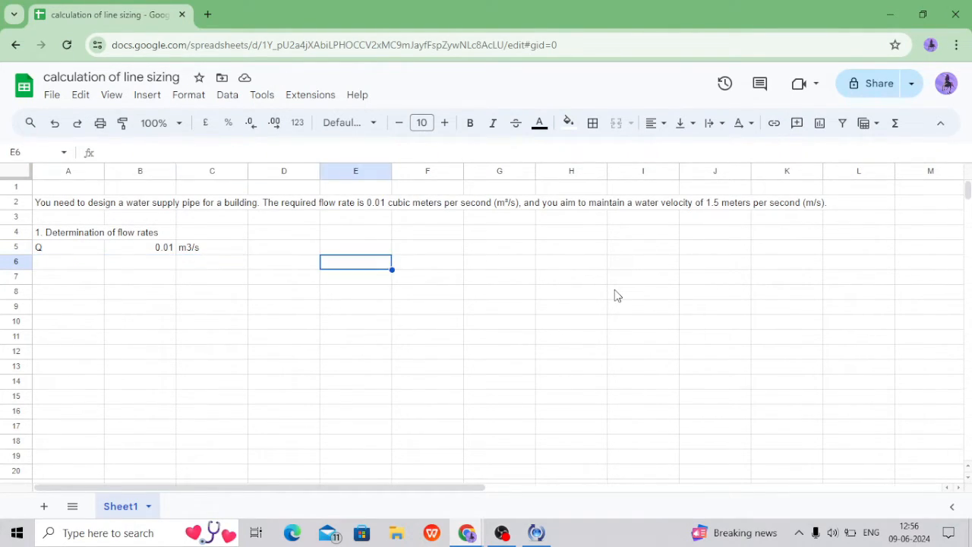
key(Right)
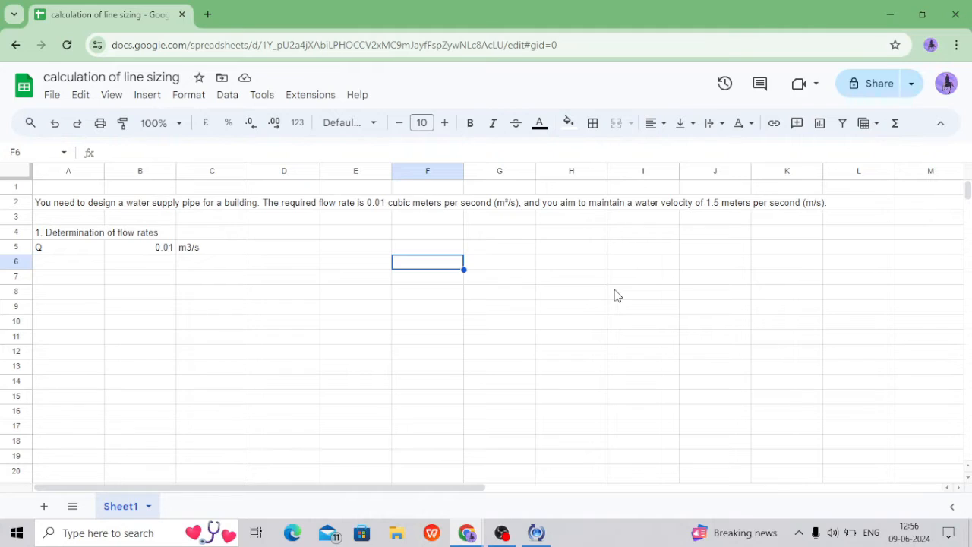
text(co)
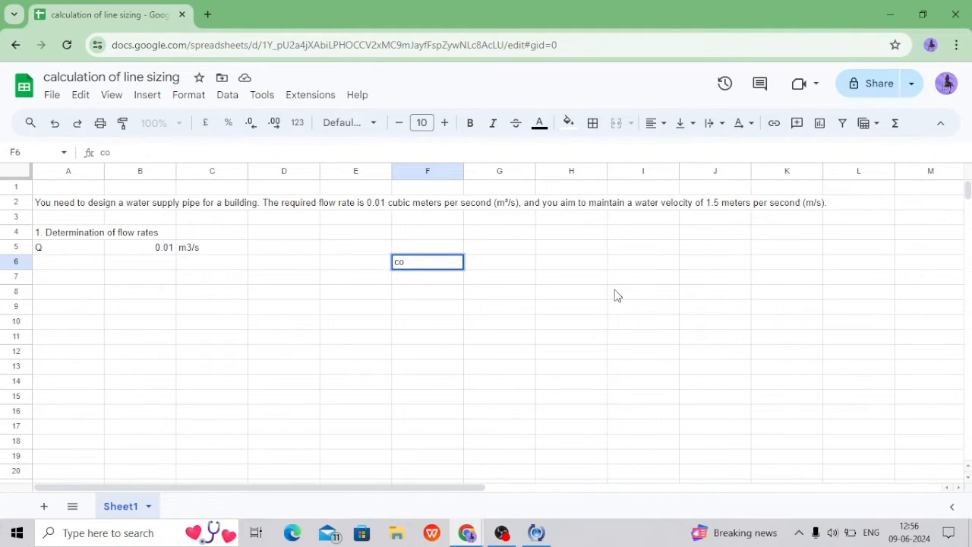
text(ntinuity eq.)
key(Tab)
key(Tab)
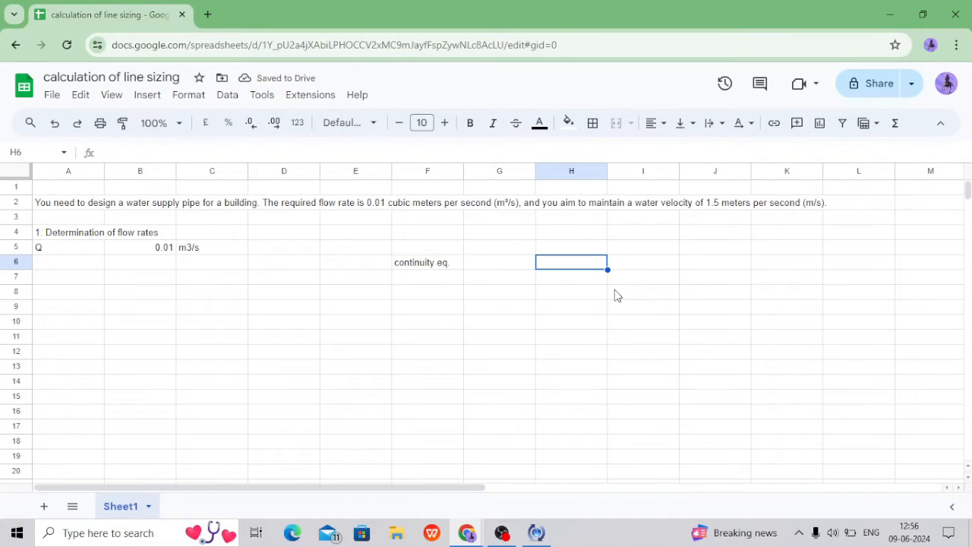
text(Q)
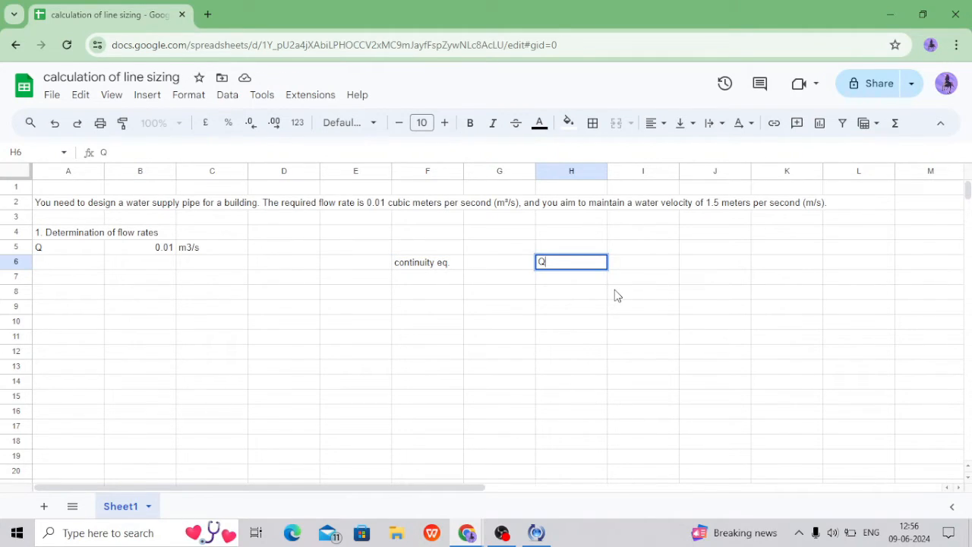
key(Tab)
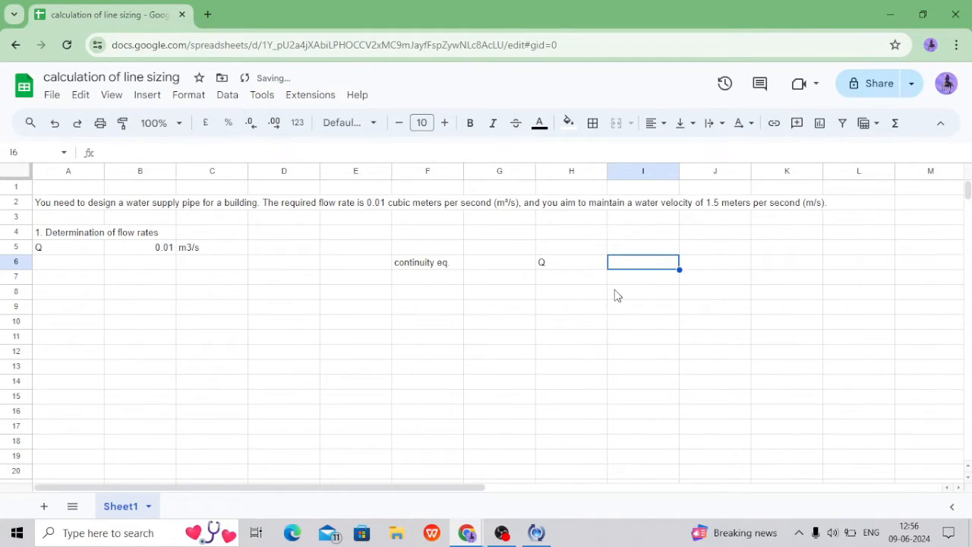
text(A*v)
key(Return)
Step: Define the equation's symbols in H7:I8, A as "Cross sectional area" and v as "velocity"
text(A)
key(Tab)
text(Cr)
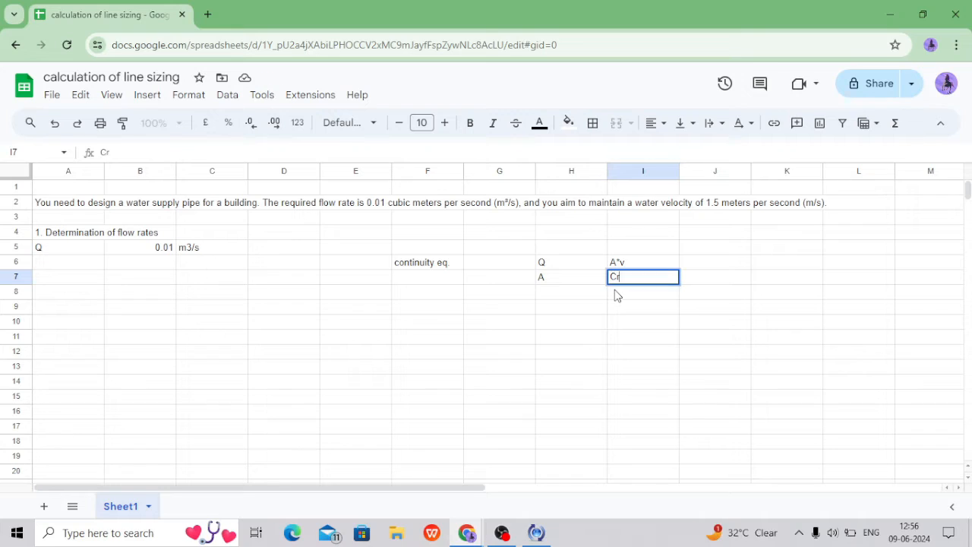
text(oss sectional area)
key(Tab)
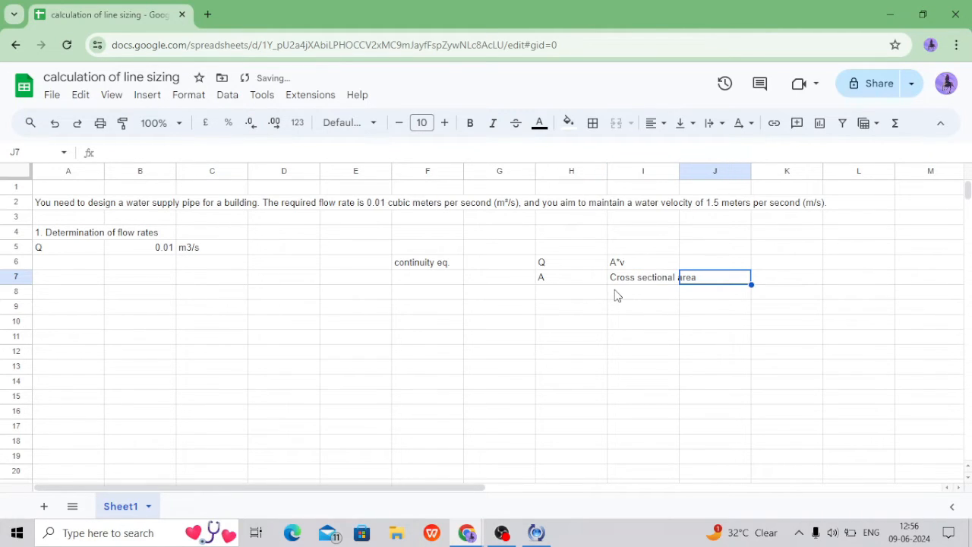
key(Return)
key(Left)
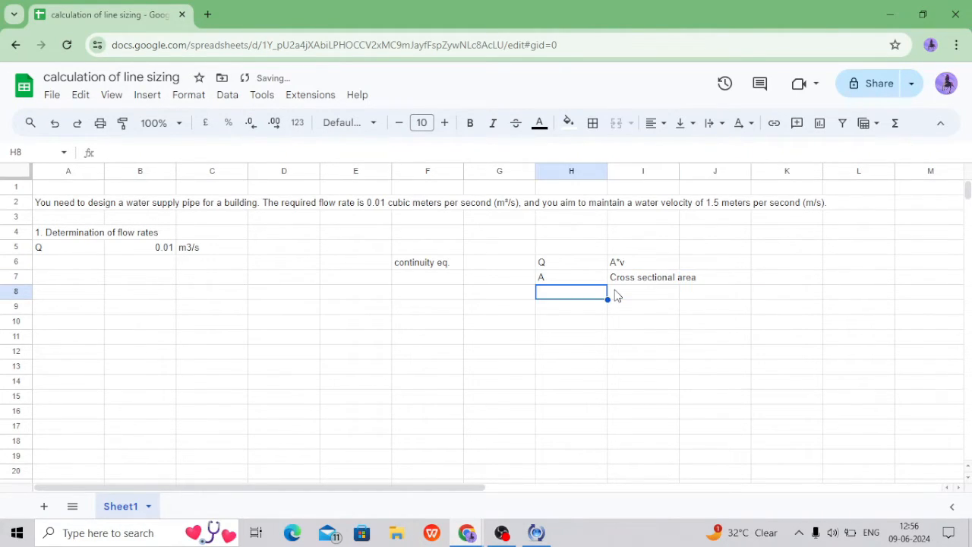
text(v)
key(Tab)
text(vel)
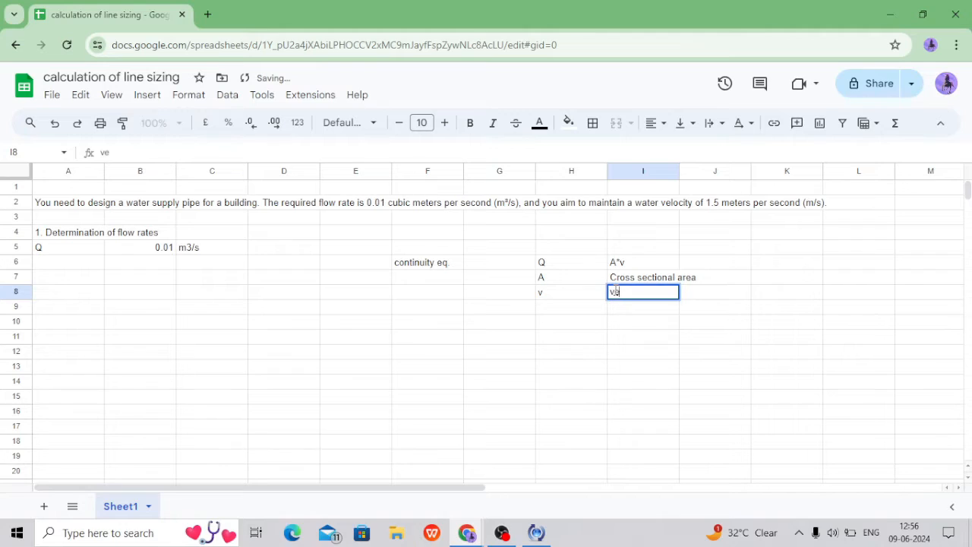
text(ocity)
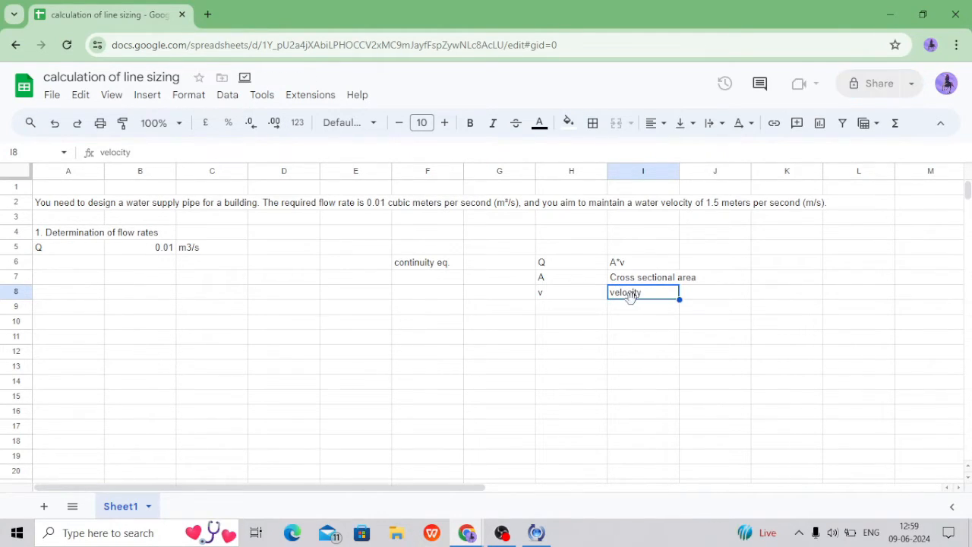
Step: Enter the rearranged area relation as text, with A in A7 and Q/V in B7
key(Down)
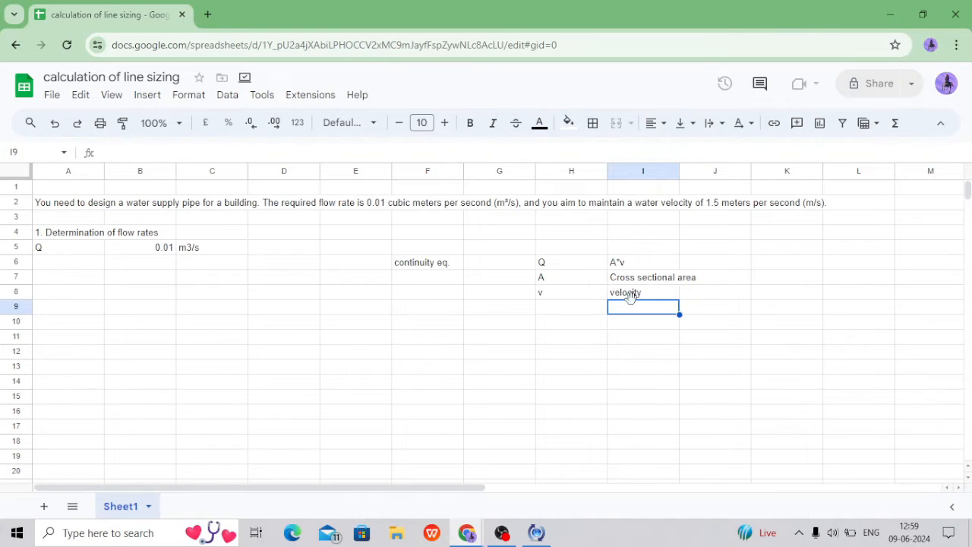
key(Left)
key(Left)
key(Left)
key(Left)
key(Left)
key(Left)
key(Left)
key(Left)
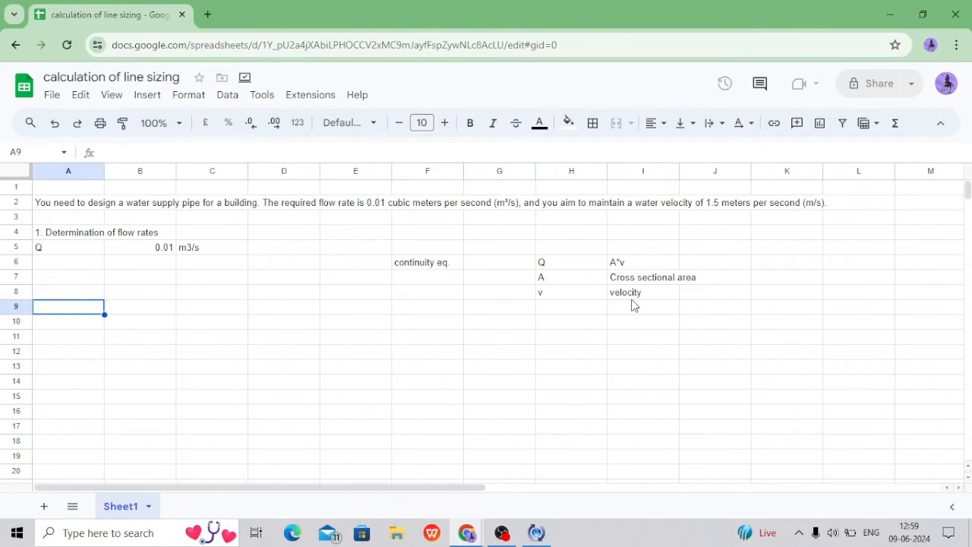
key(Down)
key(Up)
key(Up)
key(Up)
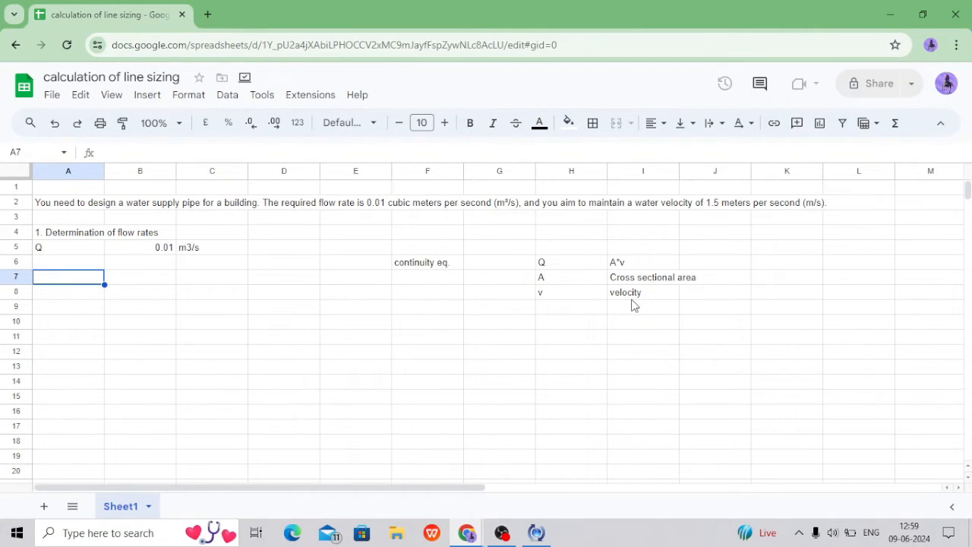
text(A)
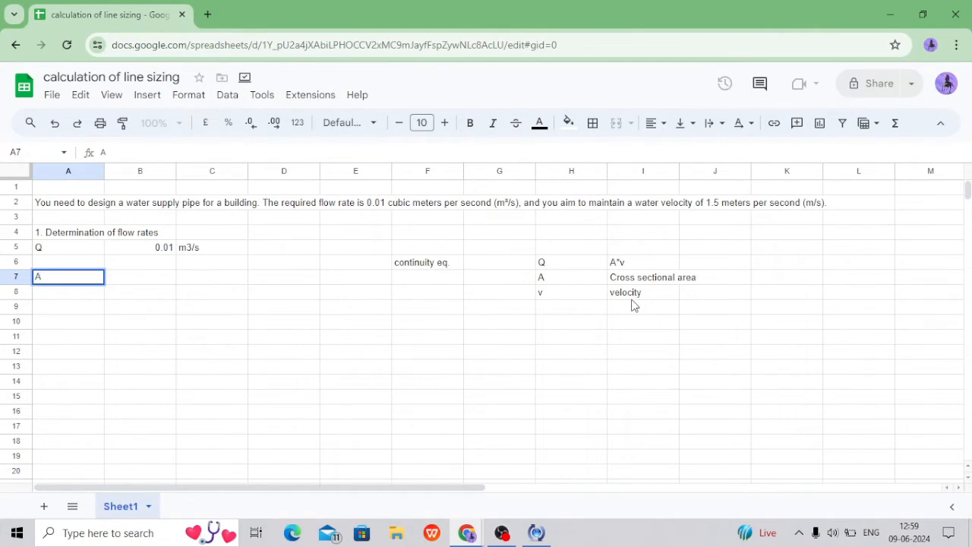
key(Tab)
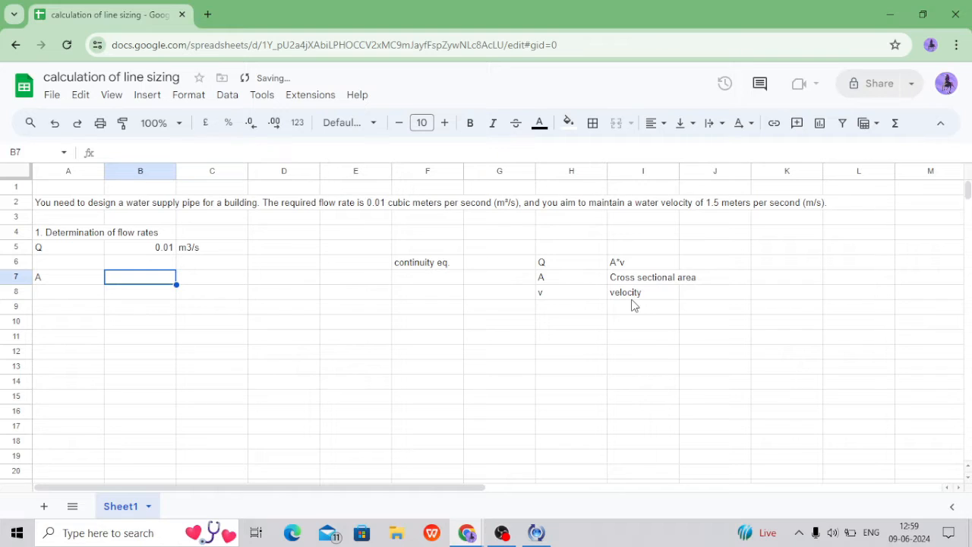
text(=)
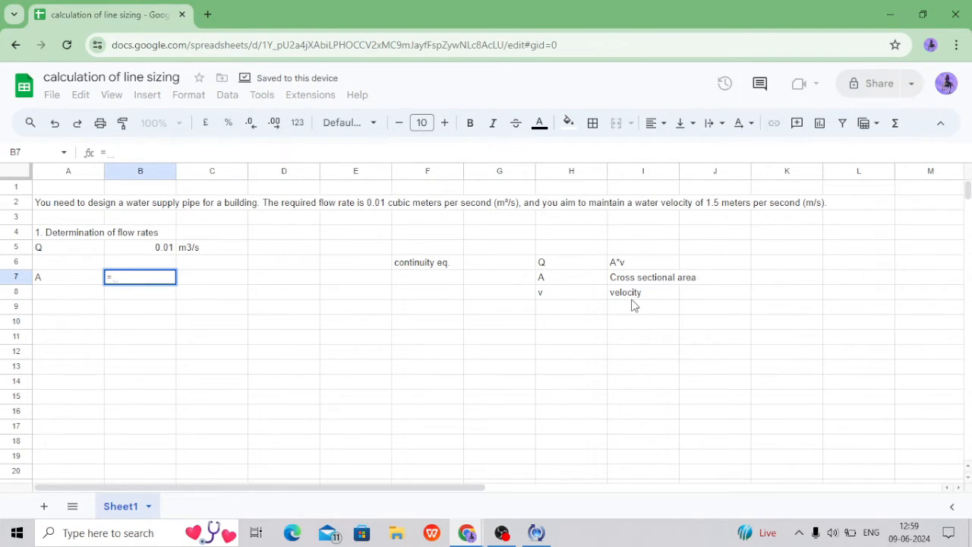
key(BackSpace)
text(Q)
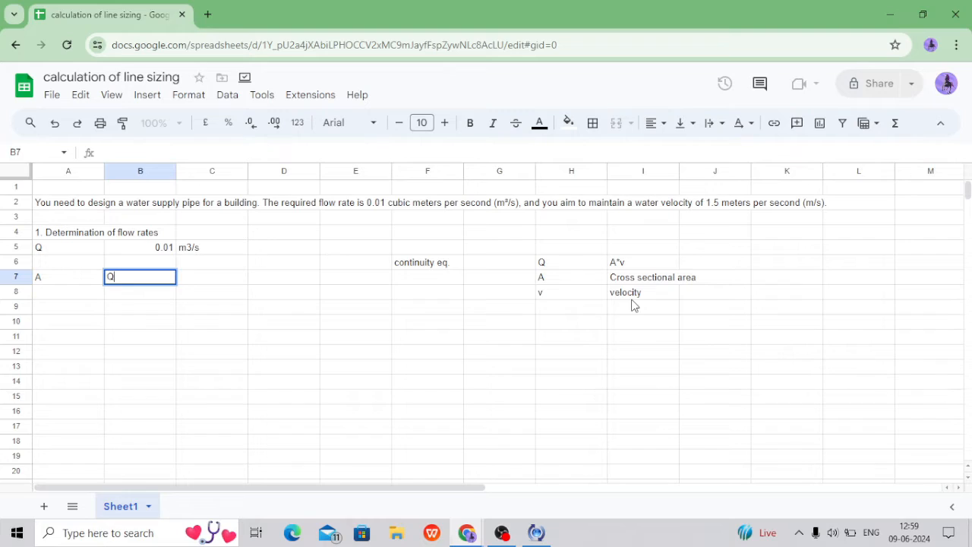
text(/V)
key(Right)
key(Right)
key(Right)
key(Right)
key(Right)
key(Right)
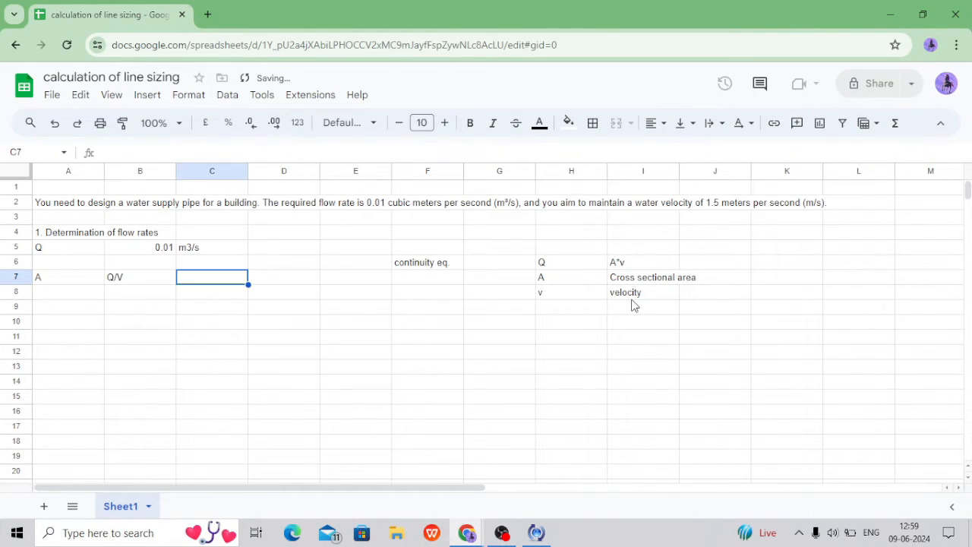
key(Down)
key(Down)
key(Up)
key(Up)
key(Up)
key(Right)
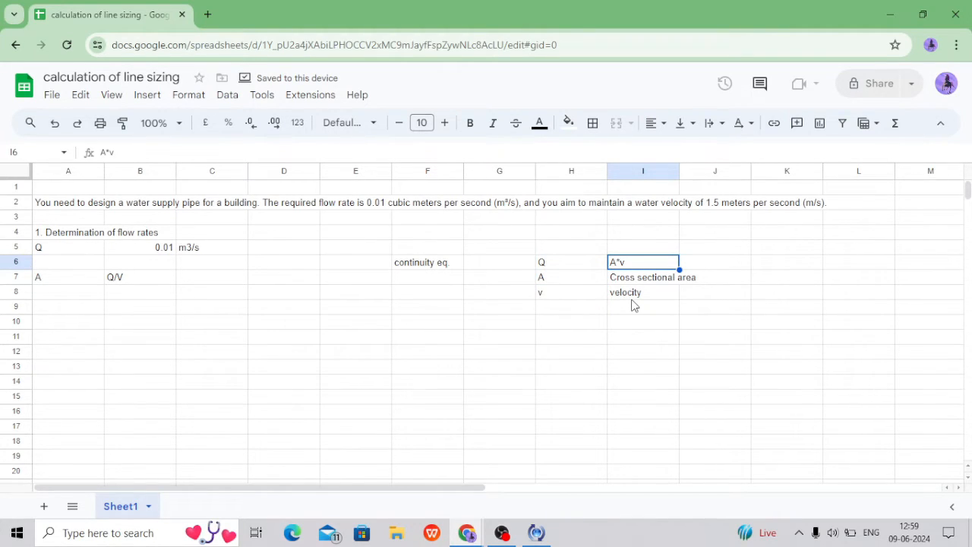
Step: Add the flow rate below the area relation, with Q in A8 and a reference to B5 in B8
key(Left)
key(Left)
key(Left)
key(Left)
key(Left)
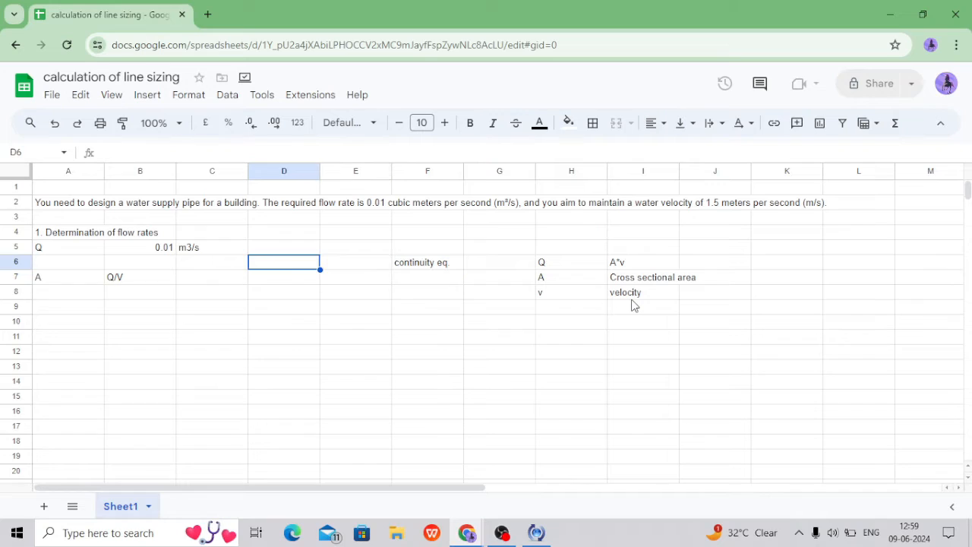
key(Left)
key(Down)
key(Left)
key(Left)
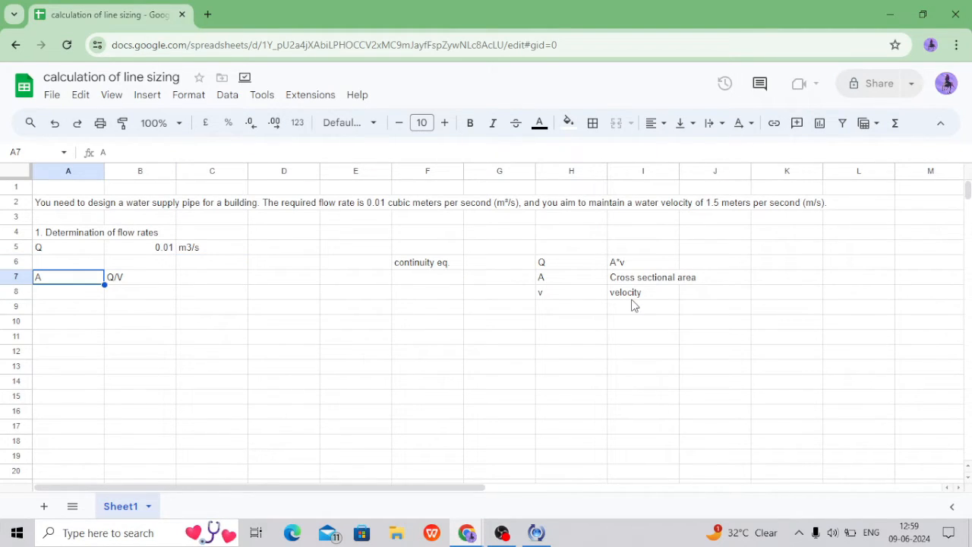
key(Right)
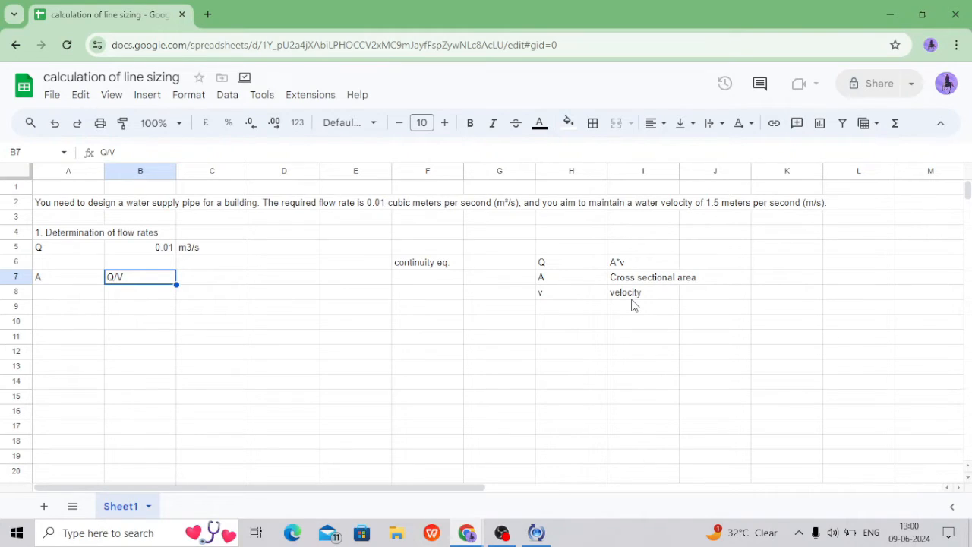
key(Down)
key(Left)
text(Q)
key(Right)
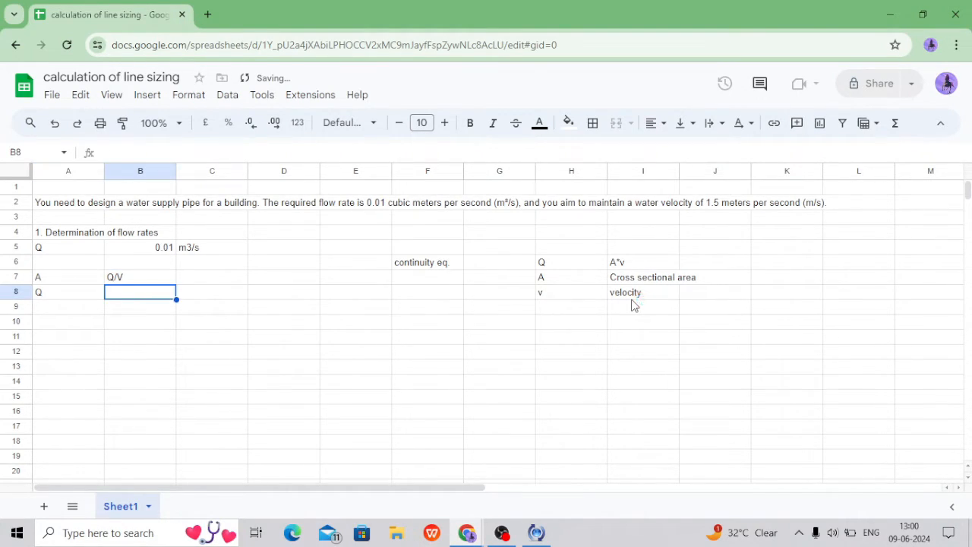
text(=)
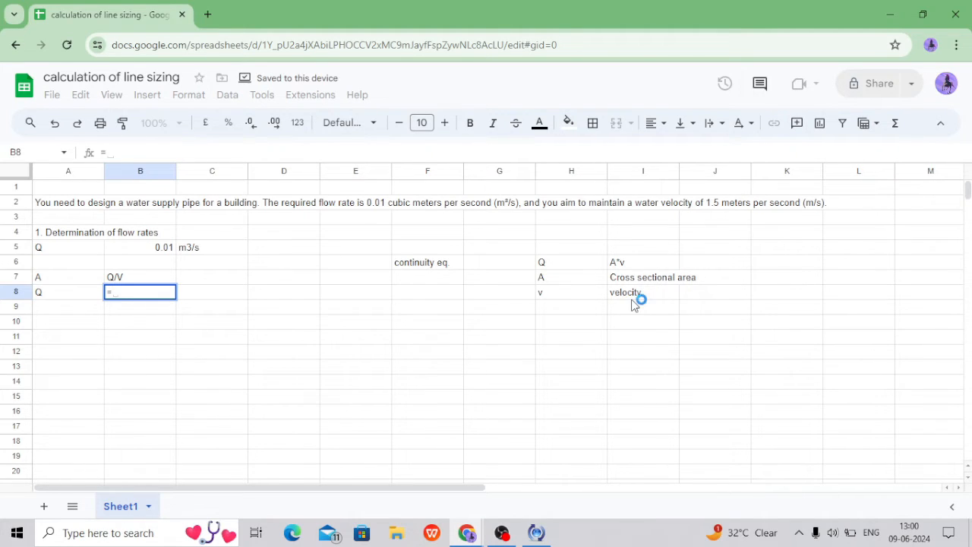
key(Up)
key(Up)
key(Up)
key(Return)
Step: Enter the velocity in row 9, with V in A9 and 1.5 in B9
key(Down)
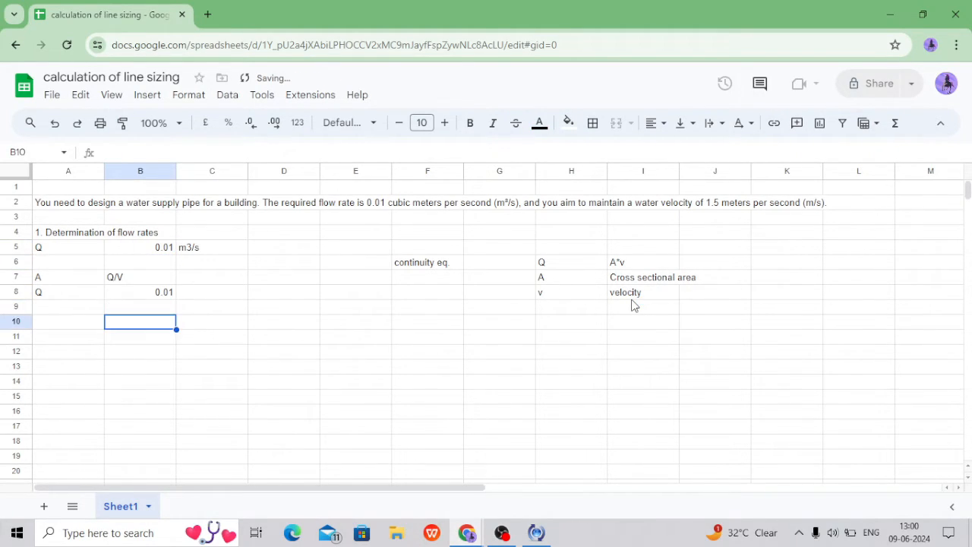
key(Left)
key(Down)
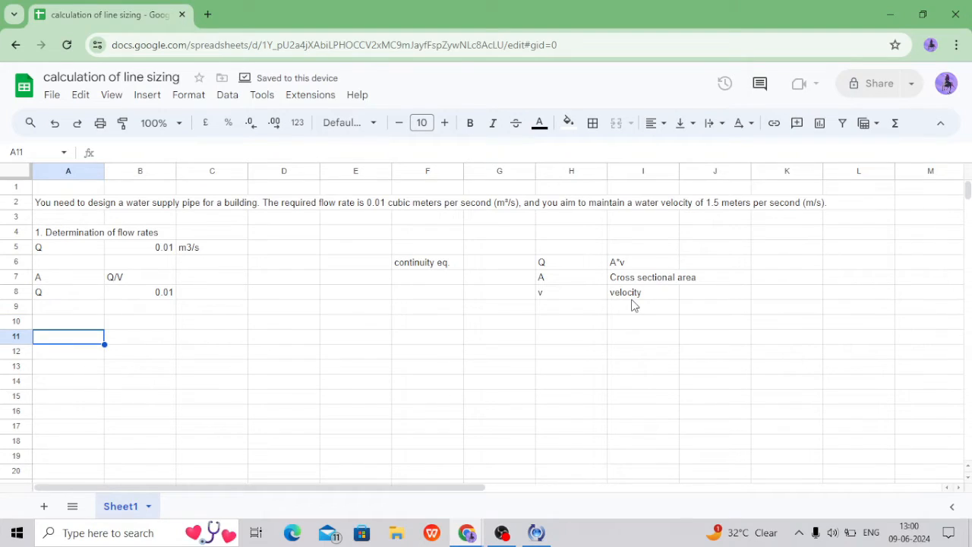
key(Up)
key(Up)
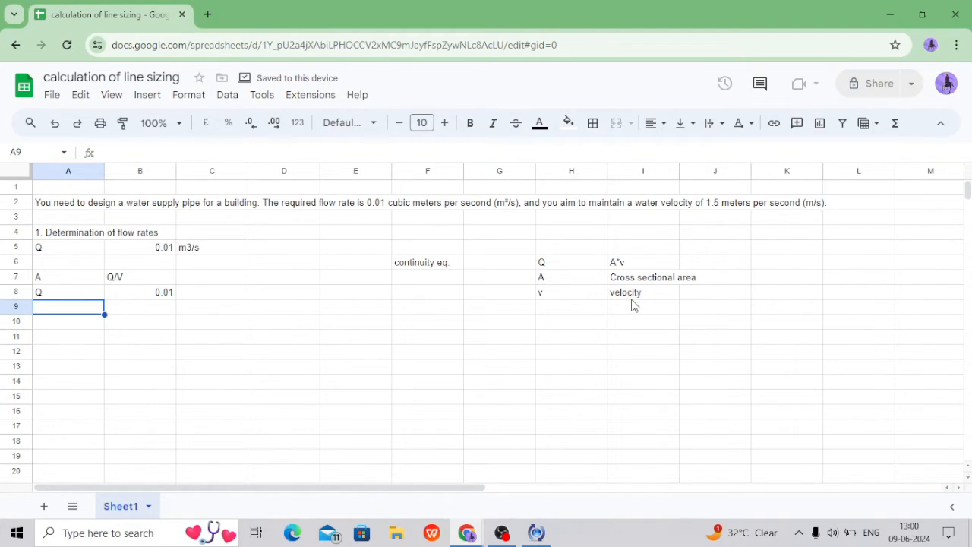
text(V)
key(Tab)
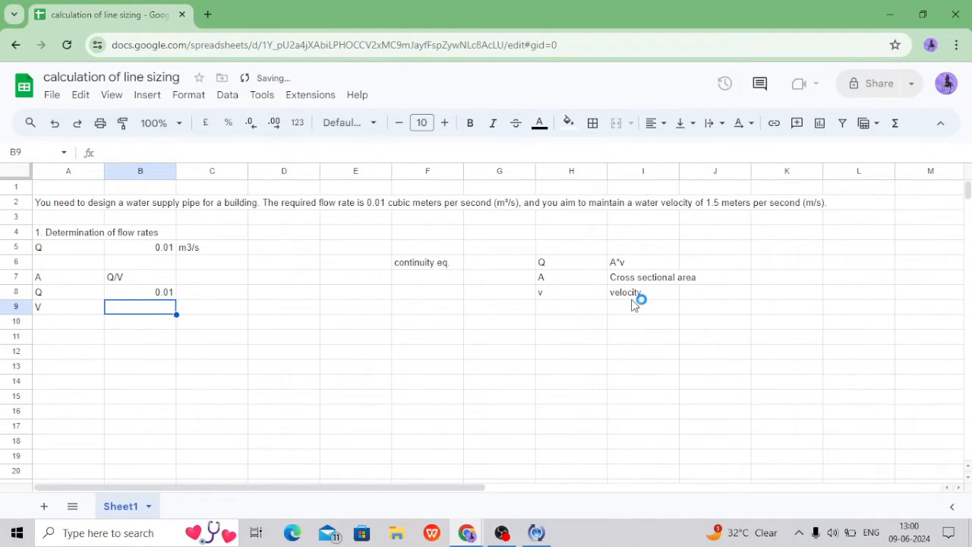
text(1)
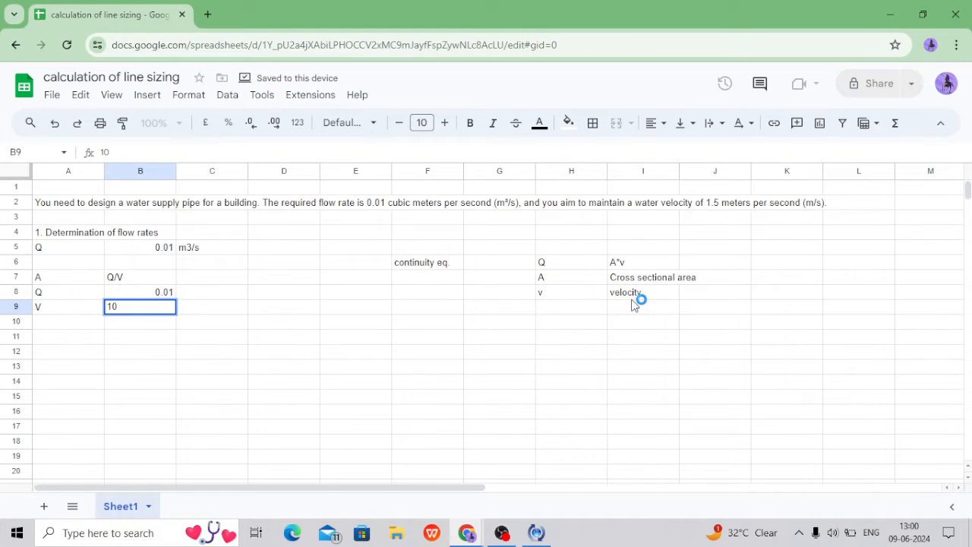
text(.5)
key(Tab)
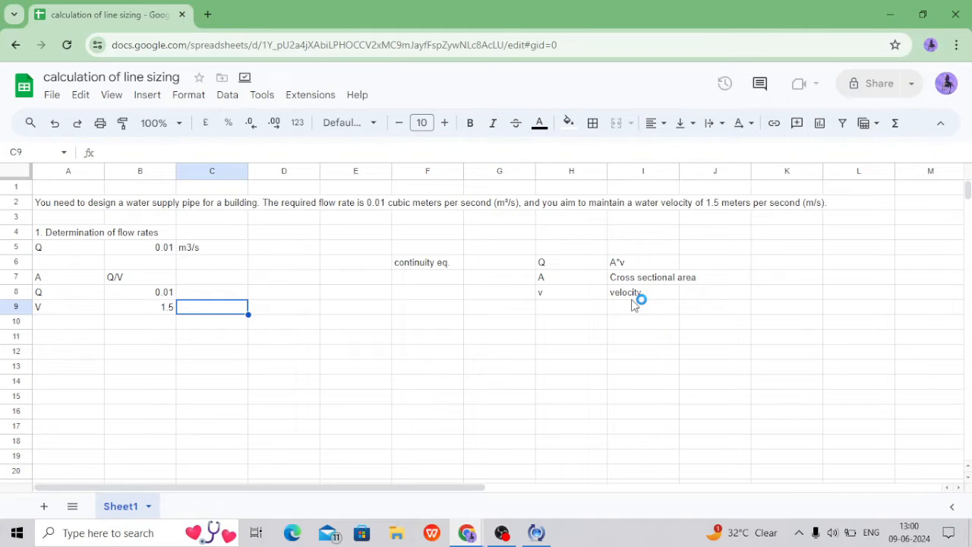
Step: Calculate the cross-sectional area in row 10, with the label A in A10 and =B8/B9 in B10
key(Down)
key(Left)
key(Left)
key(Down)
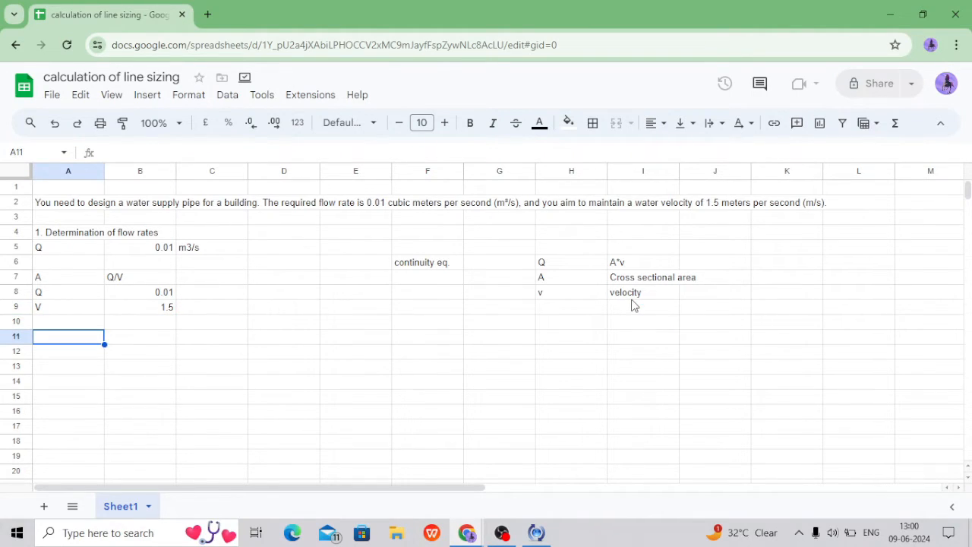
key(Up)
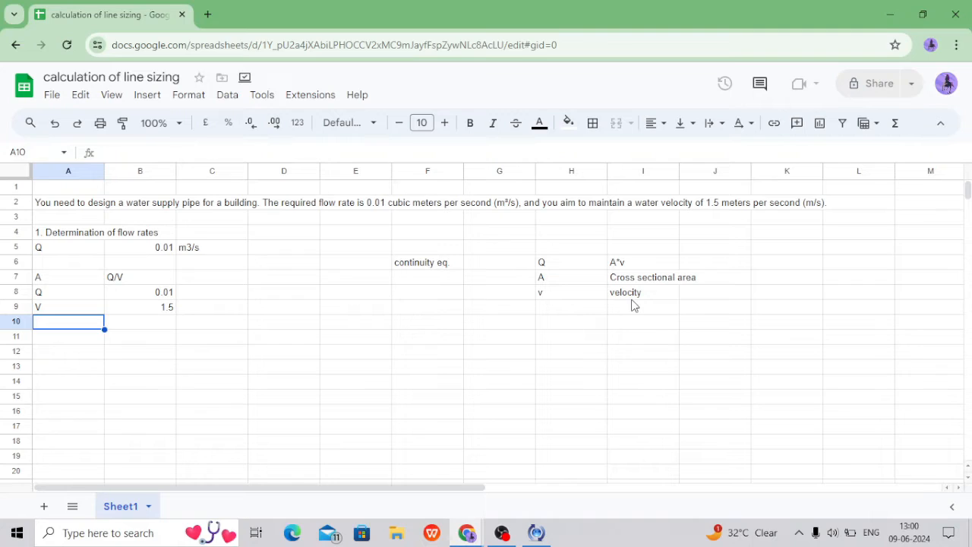
text(A)
key(Tab)
text(=)
key(Up)
key(Up)
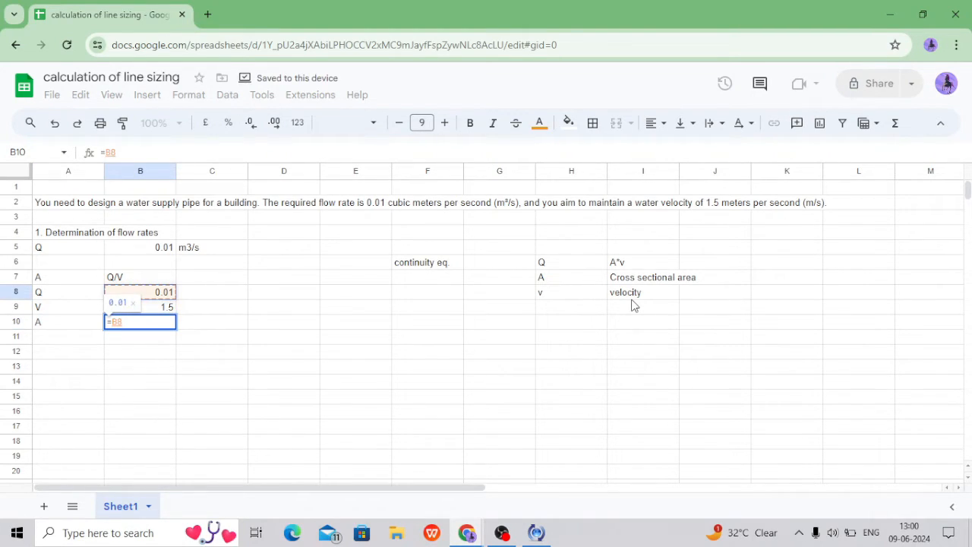
text(/)
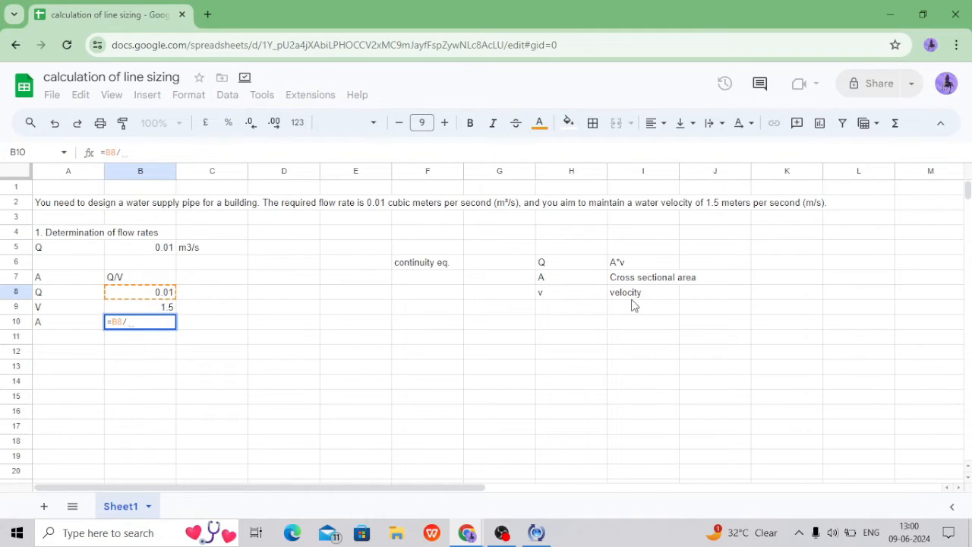
key(Up)
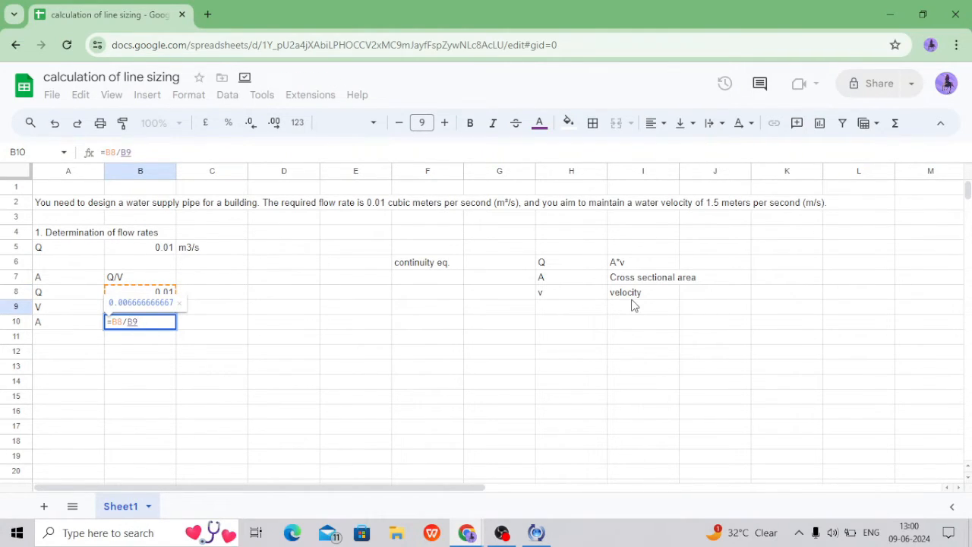
key(Return)
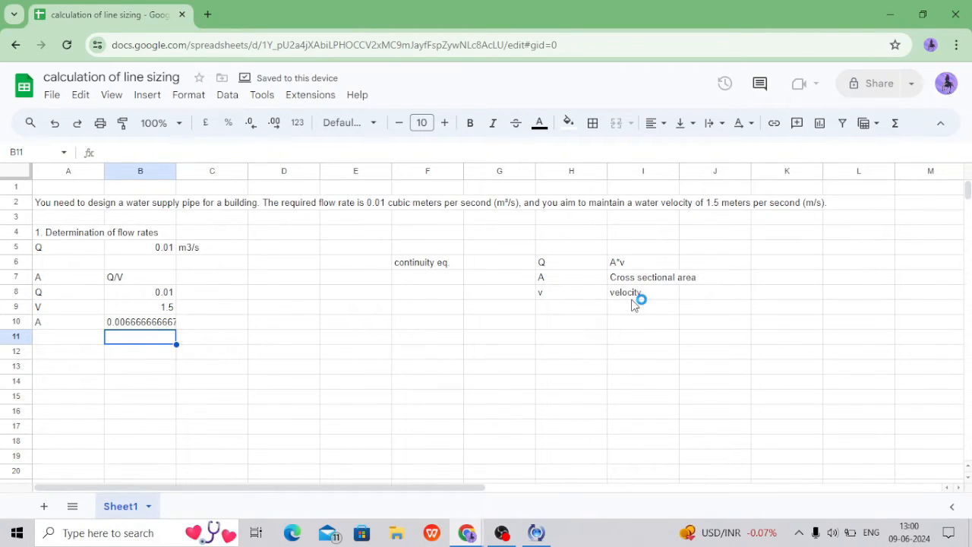
Step: Add the unit m2 in C10 beside the calculated area
key(Up)
key(Right)
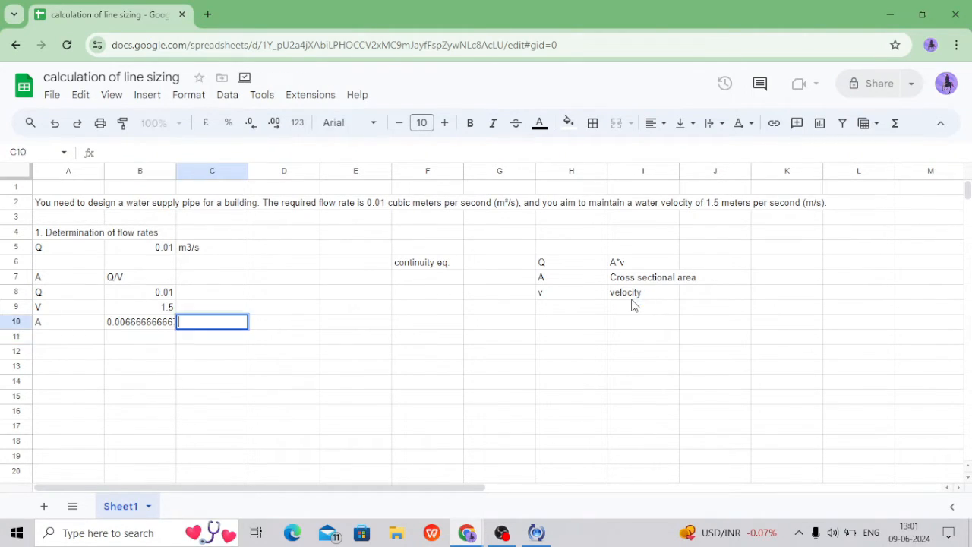
text(m2)
key(Return)
Step: Add the diameter section heading in row 12, with 3 in A12 and "Cal. of dia." in B12
key(Down)
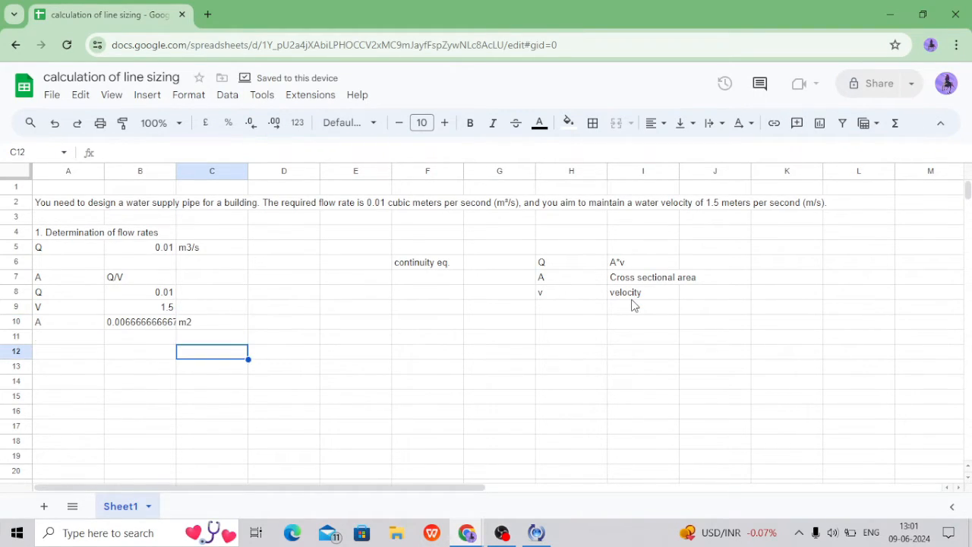
key(Left)
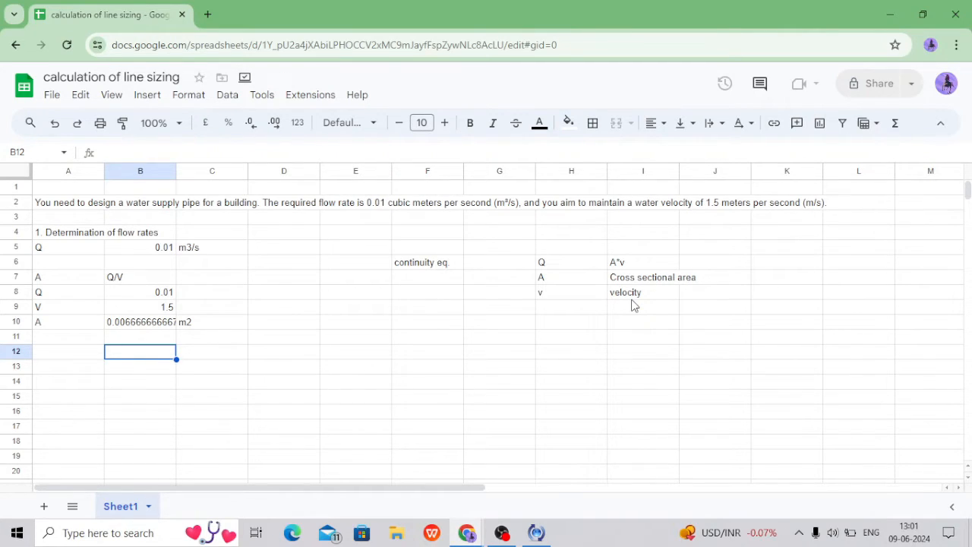
key(Left)
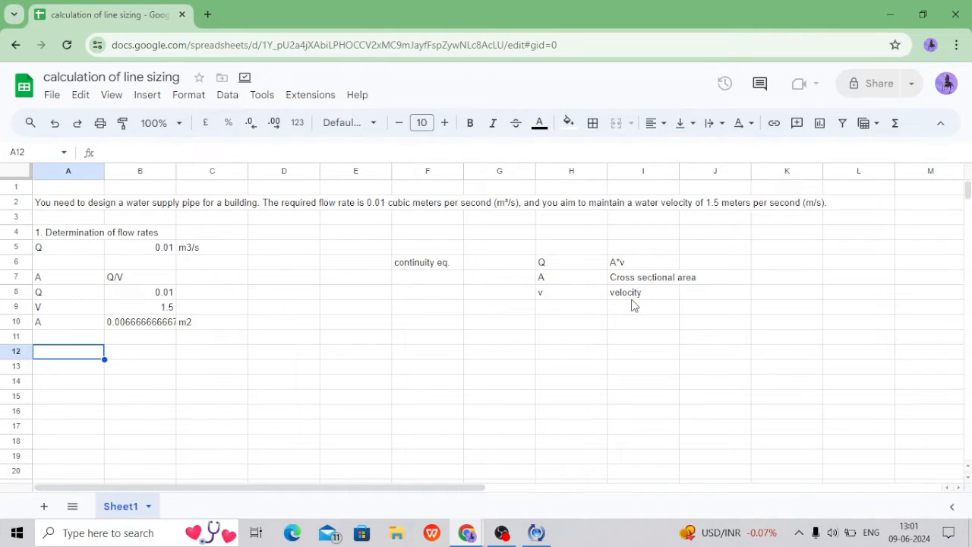
text(3)
key(Tab)
text(Cal. of dia.)
key(Return)
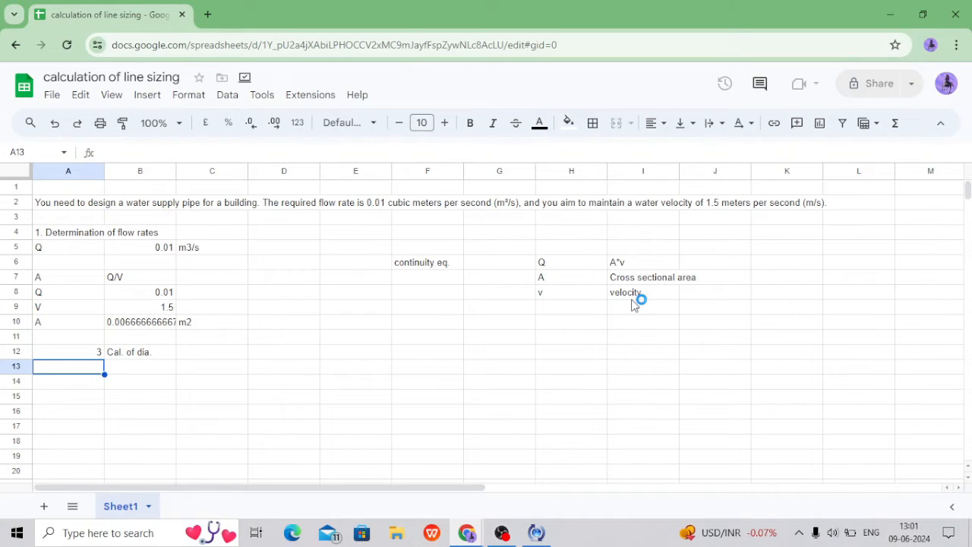
Step: Write the circle area relation as text, with A in A13 and pi*r*r in B13, and put the label D in A14
text(A)
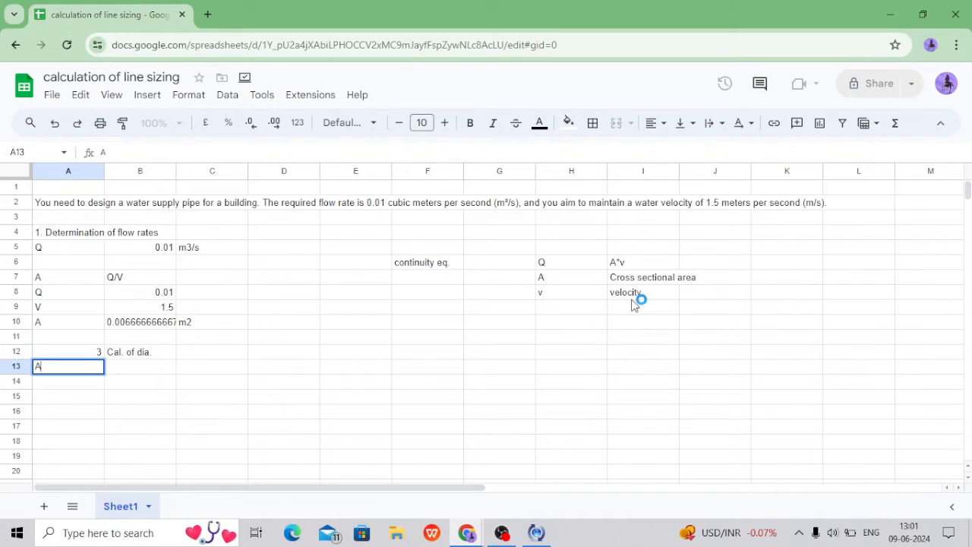
key(Tab)
text(pu)
key(BackSpace)
text(i)
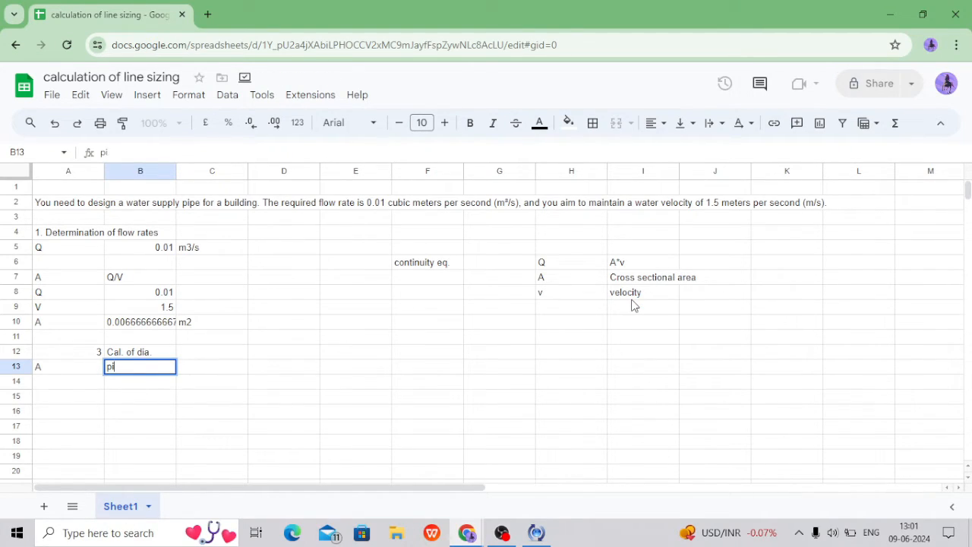
text(*r*r)
key(Return)
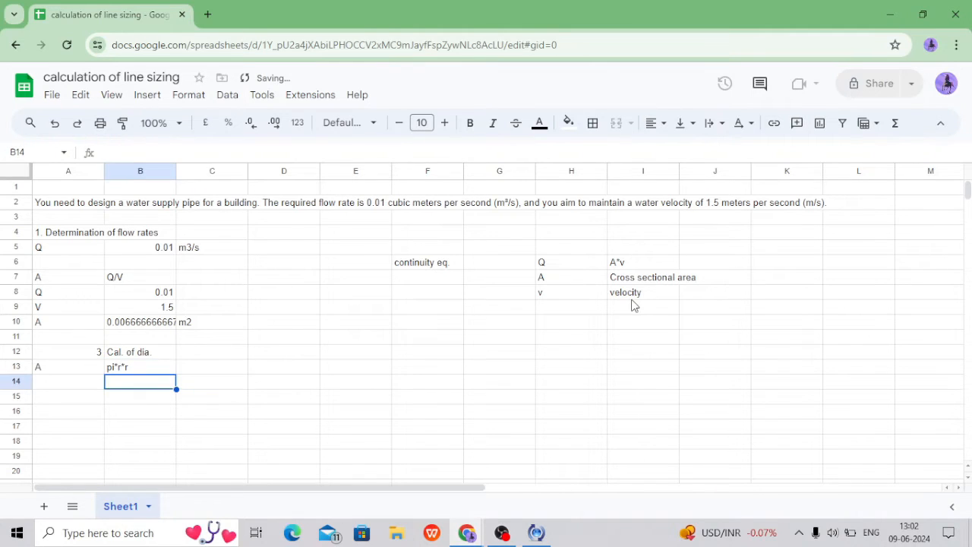
key(Left)
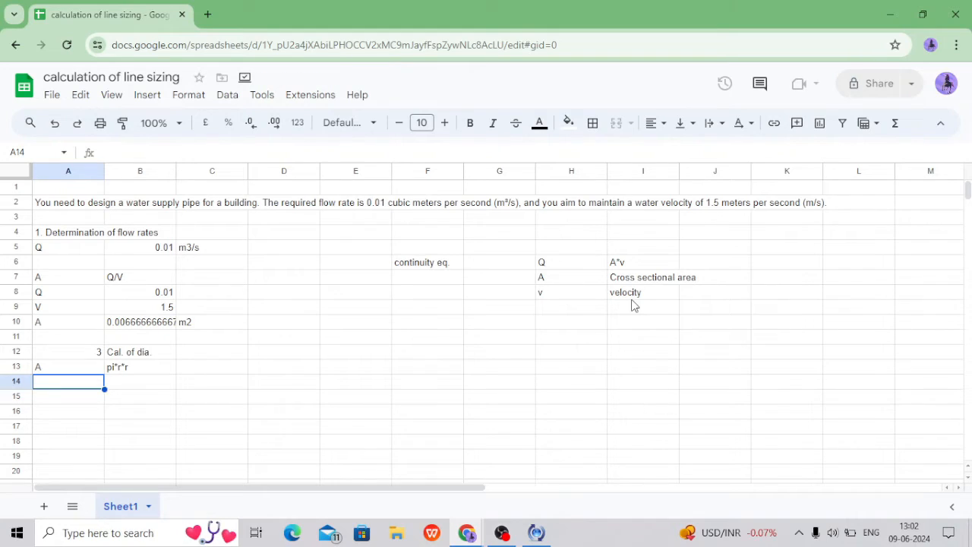
text(D)
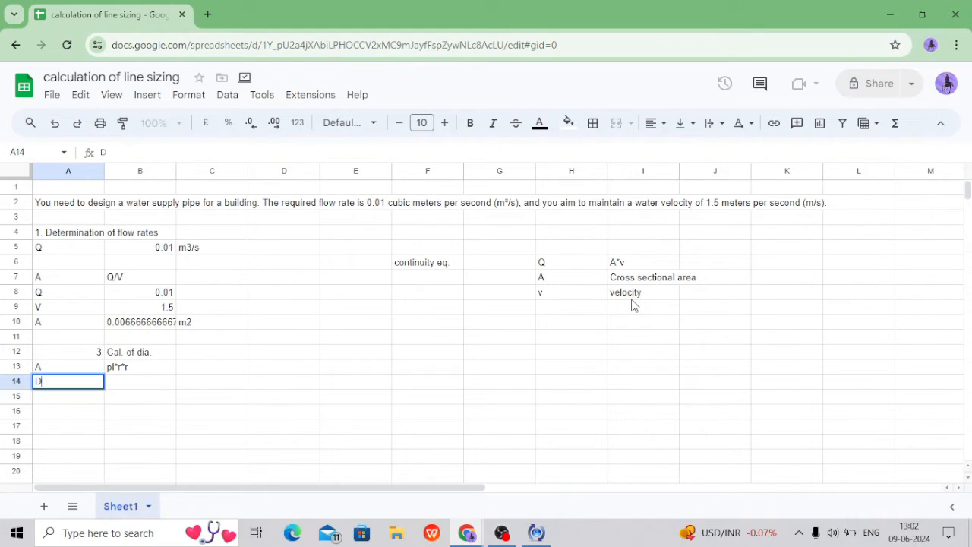
key(Tab)
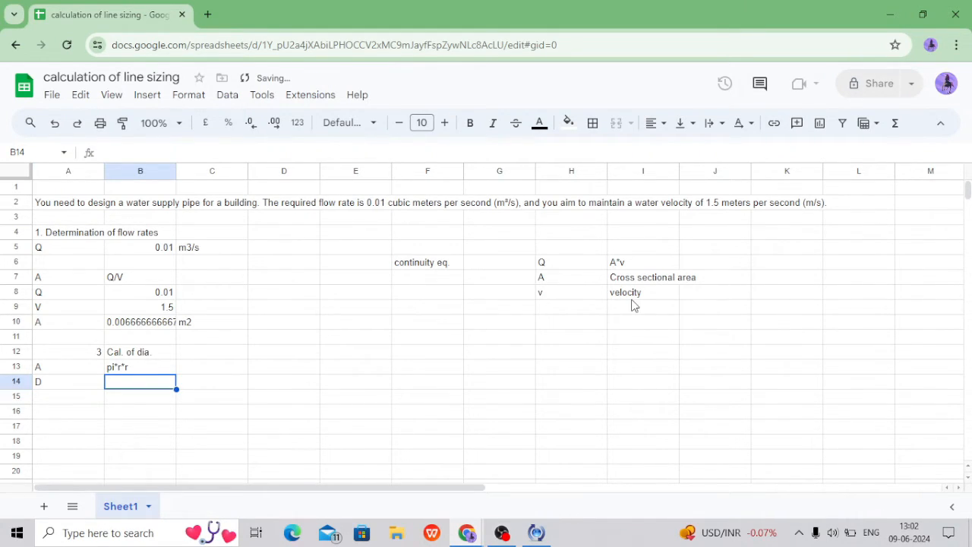
Step: List the diameter inputs, with A in A16, a reference to the area in B10 in B16, and the label pi in A17
key(Down)
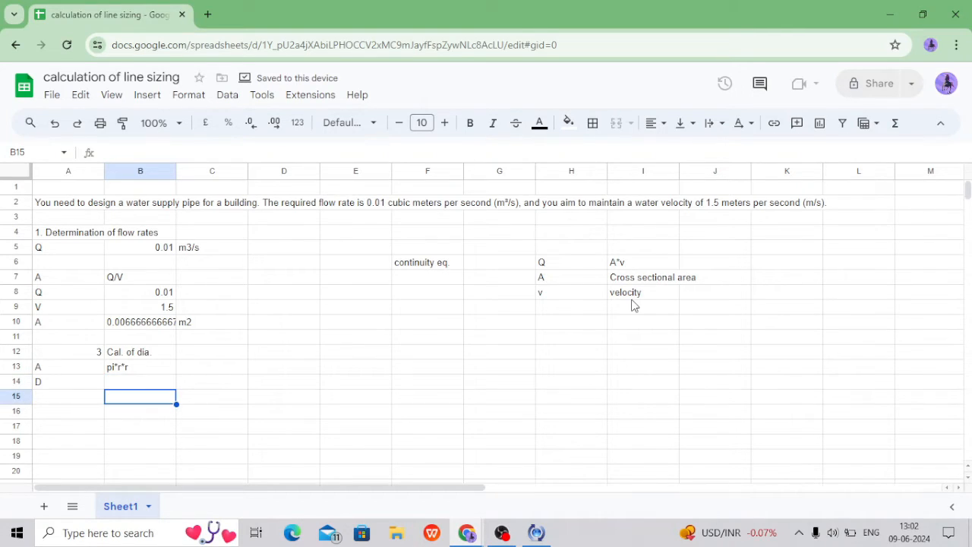
key(Left)
key(Down)
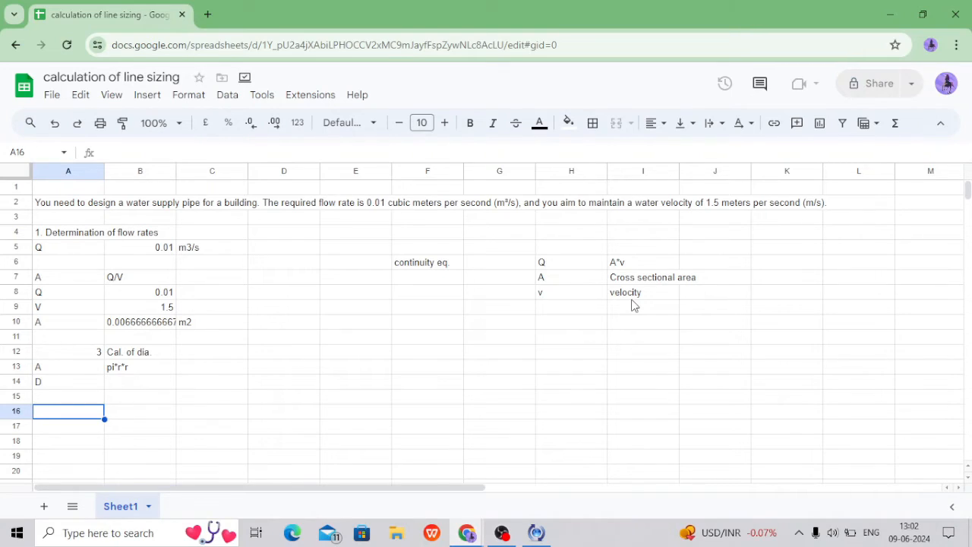
text(A)
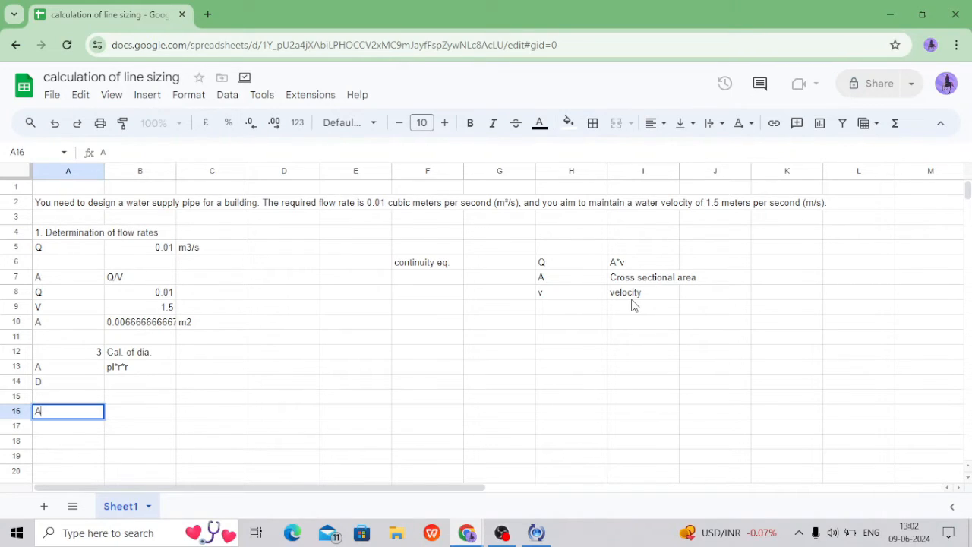
key(Tab)
text(=)
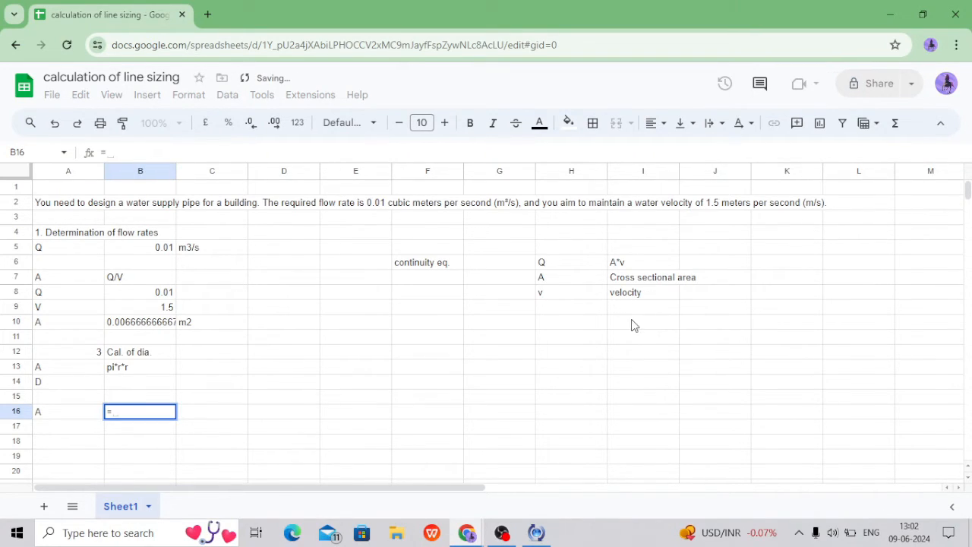
click(119, 329)
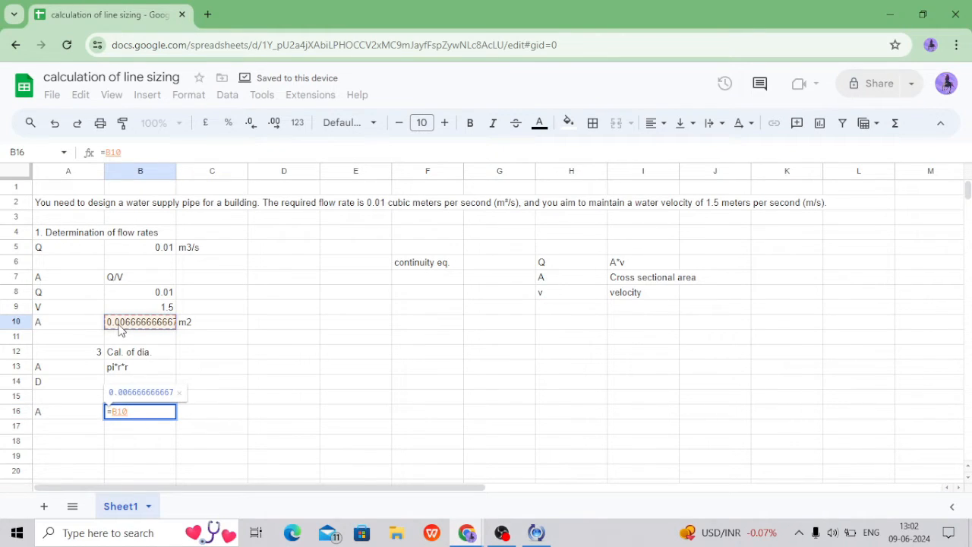
key(Return)
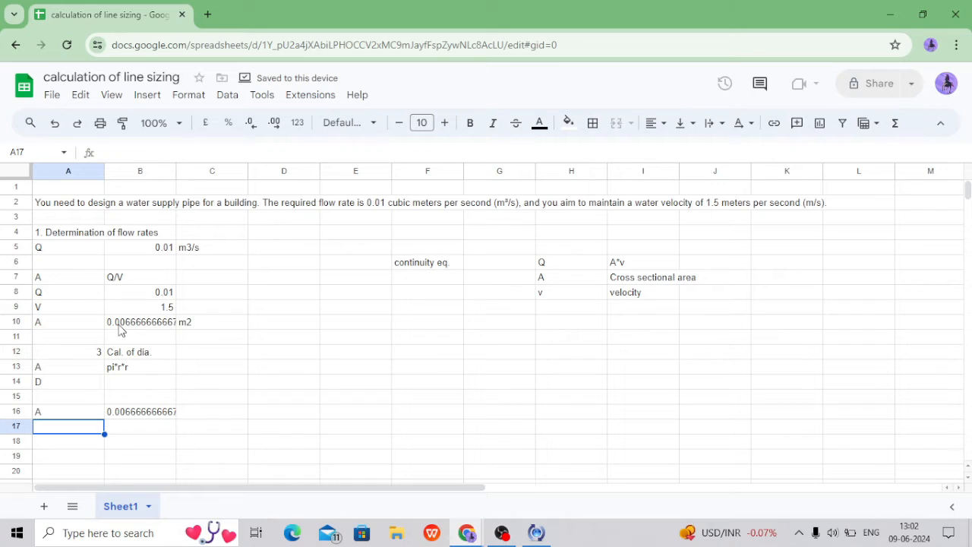
text(pi)
key(Return)
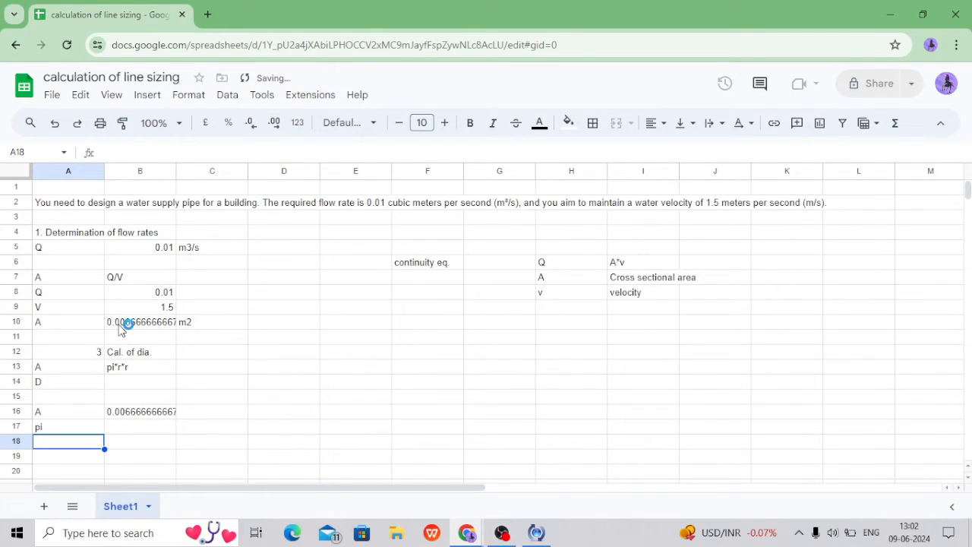
Step: Enter 3.14 as the value of pi in B17 and put the label D in A18
key(Tab)
key(Up)
text(3.14)
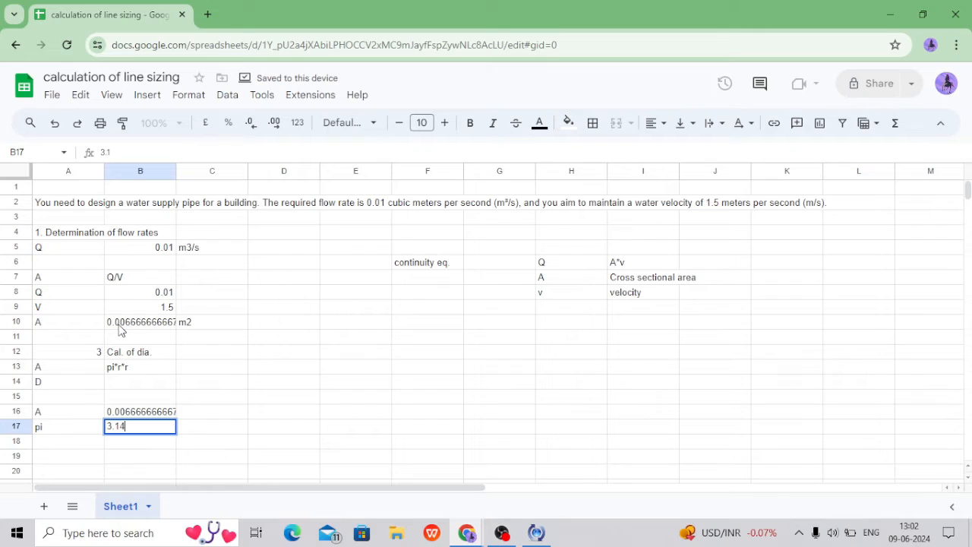
key(Return)
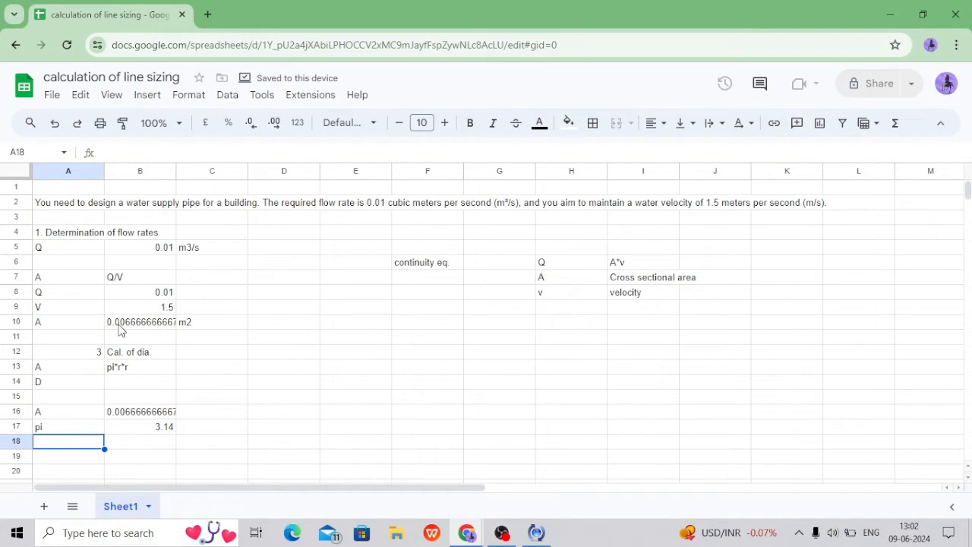
text(D)
key(Tab)
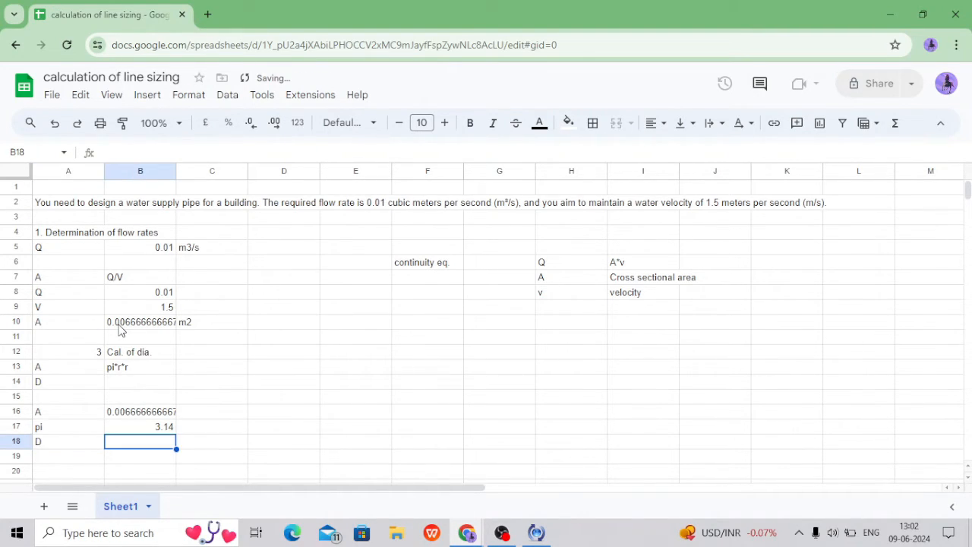
Step: Write the rearranged area relation as text, with (D/2)^2 in D13 and a/pi in E13
double_click(259, 367)
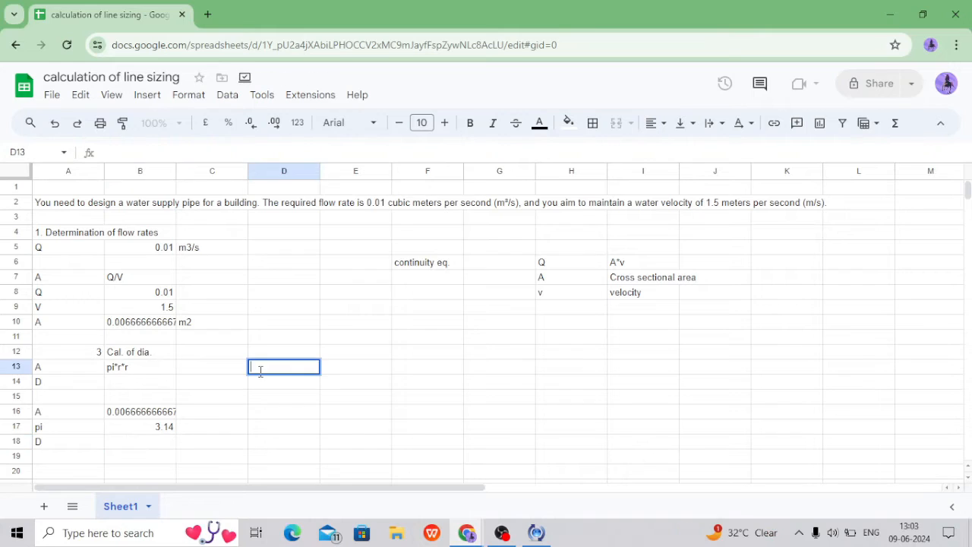
text((D/2)^2)
key(Tab)
key(Tab)
key(Left)
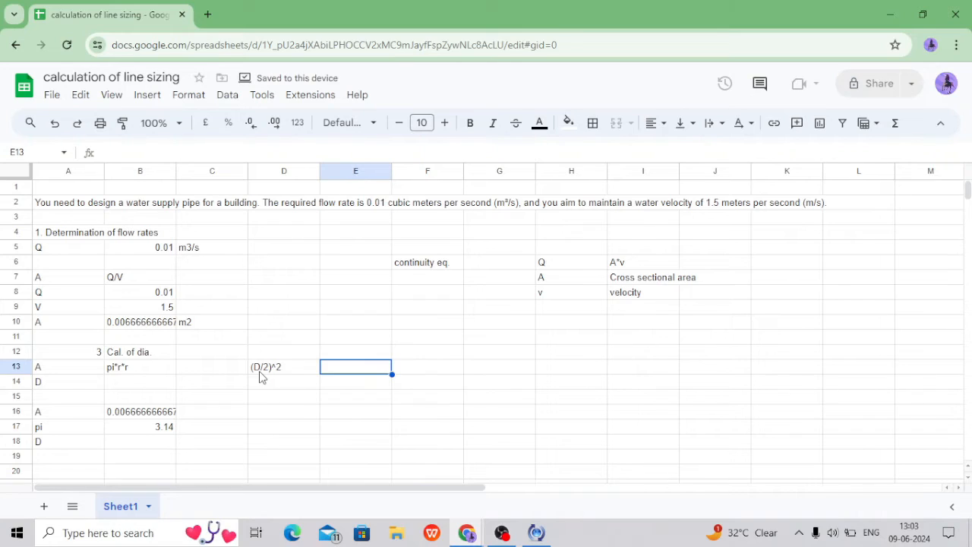
text(a)
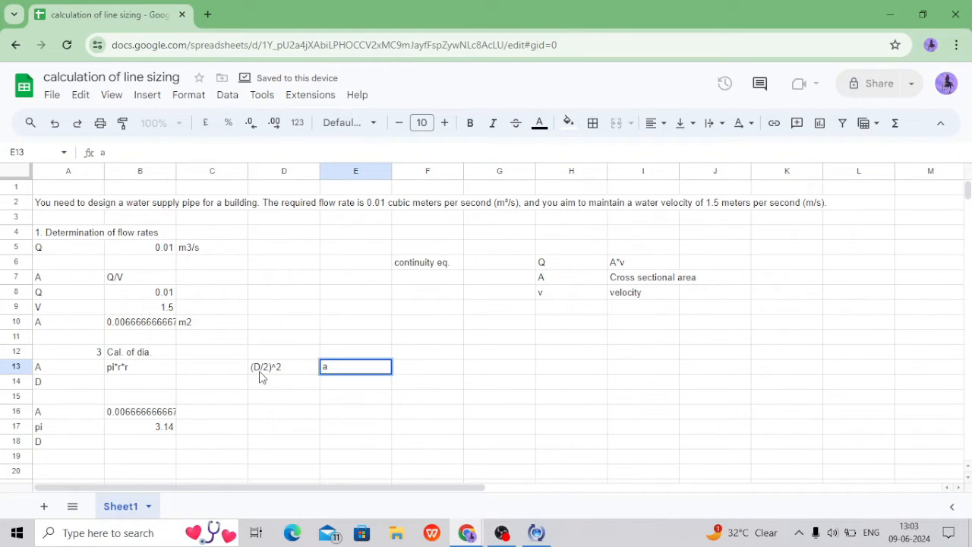
text(/pi)
key(Tab)
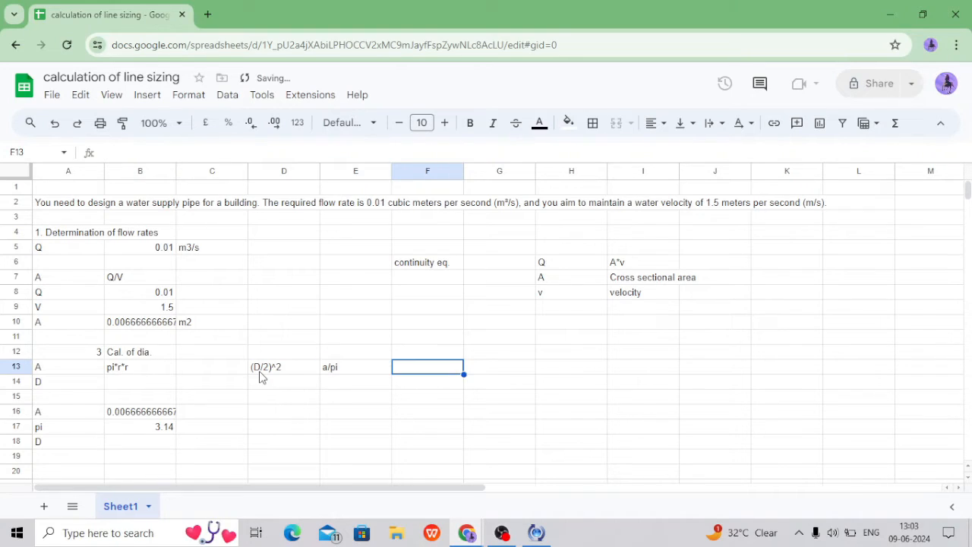
Step: Review the circle area relation and its rearranged form cell by cell across row 13
key(Left)
key(Left)
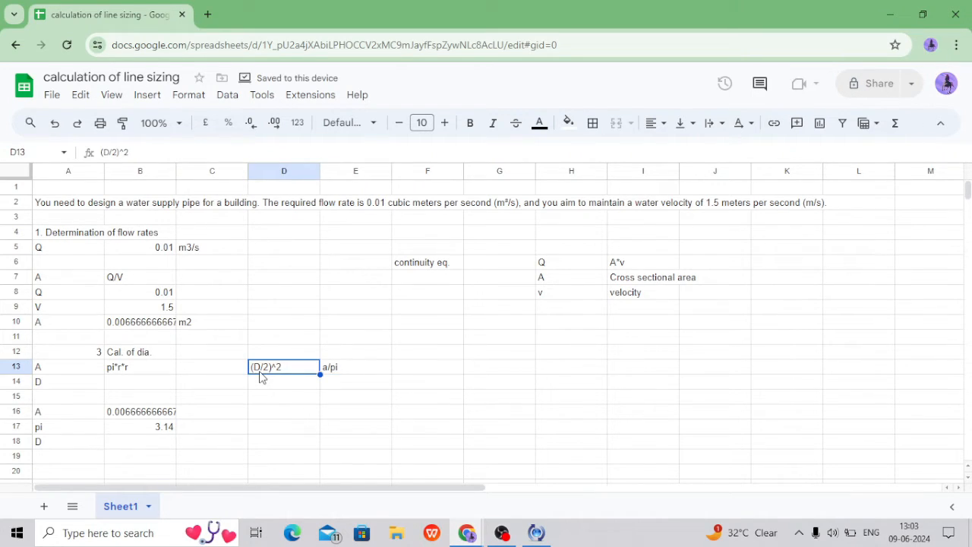
key(Left)
key(Left)
key(Left)
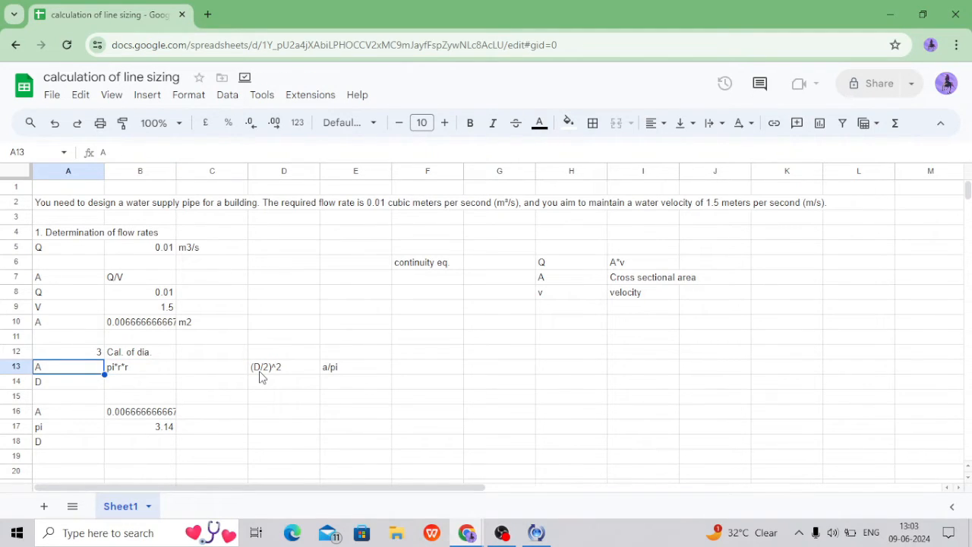
key(Right)
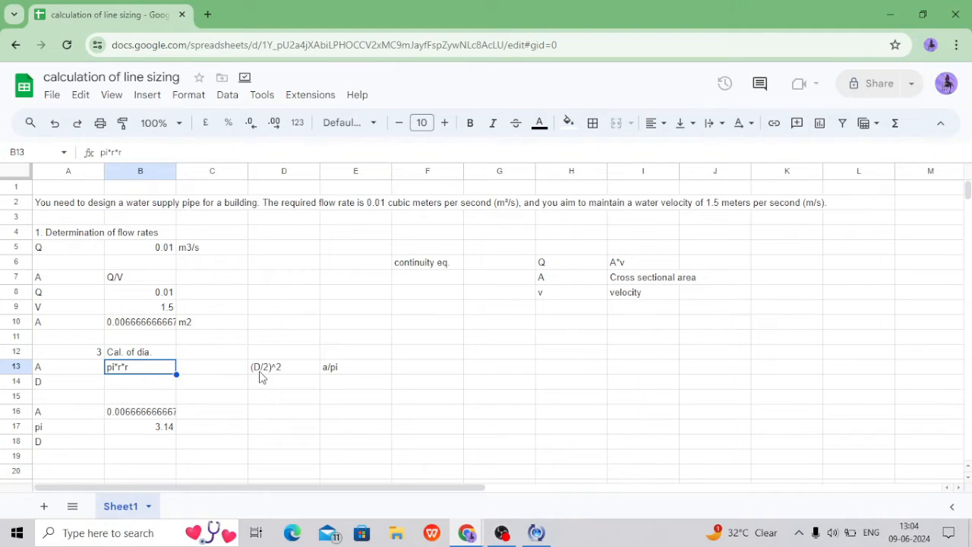
key(Right)
key(Right)
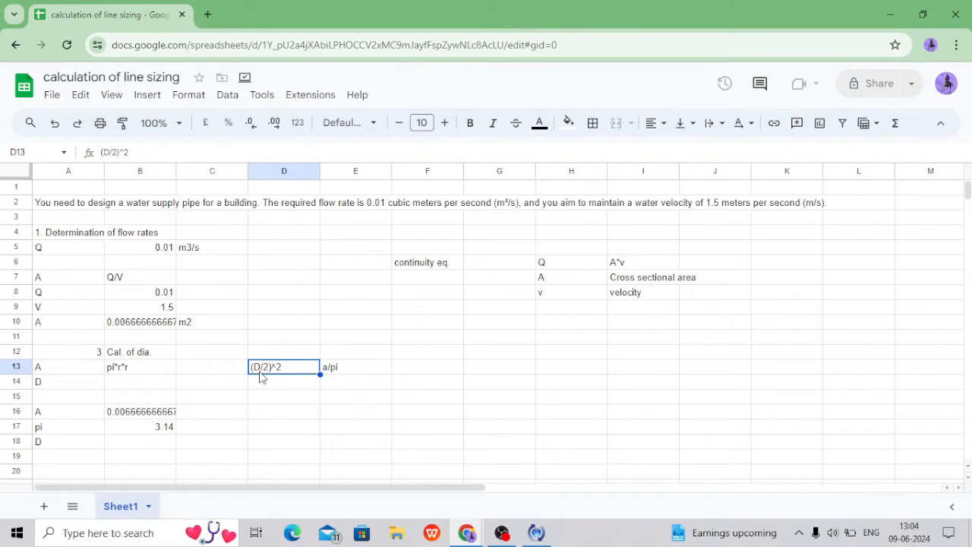
key(Right)
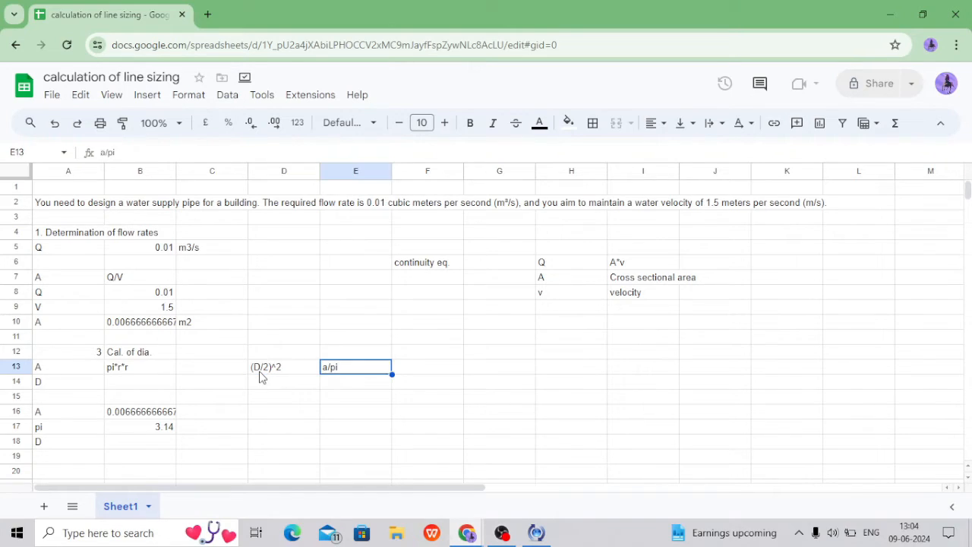
key(Down)
key(Down)
key(Down)
key(Up)
key(Up)
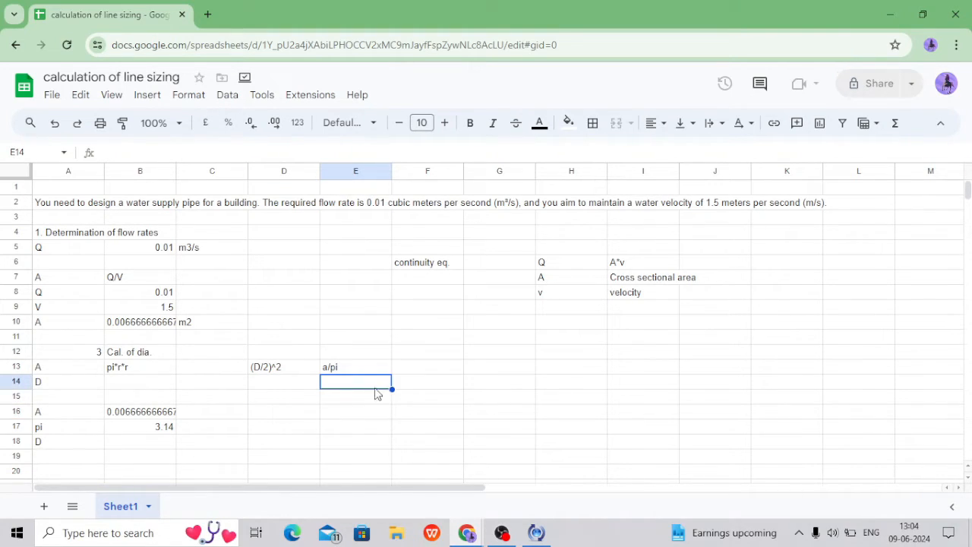
Step: Replace the label in A18 with a copy of the relation from D13:E13, filling A18:B18
click(70, 446)
key(Delete)
drag(280, 375, 336, 378)
key(ctrl+c)
click(43, 445)
key(ctrl+v)
click(116, 456)
double_click(117, 456)
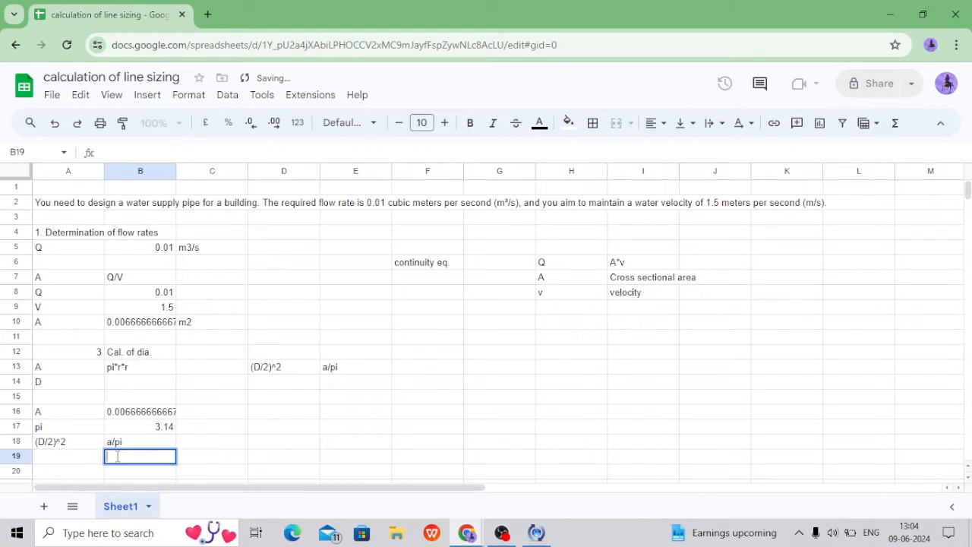
Step: Replace the a/pi text in B18 with the formula =B16/B17
double_click(124, 442)
key(BackSpace)
key(BackSpace)
key(BackSpace)
key(BackSpace)
text(=)
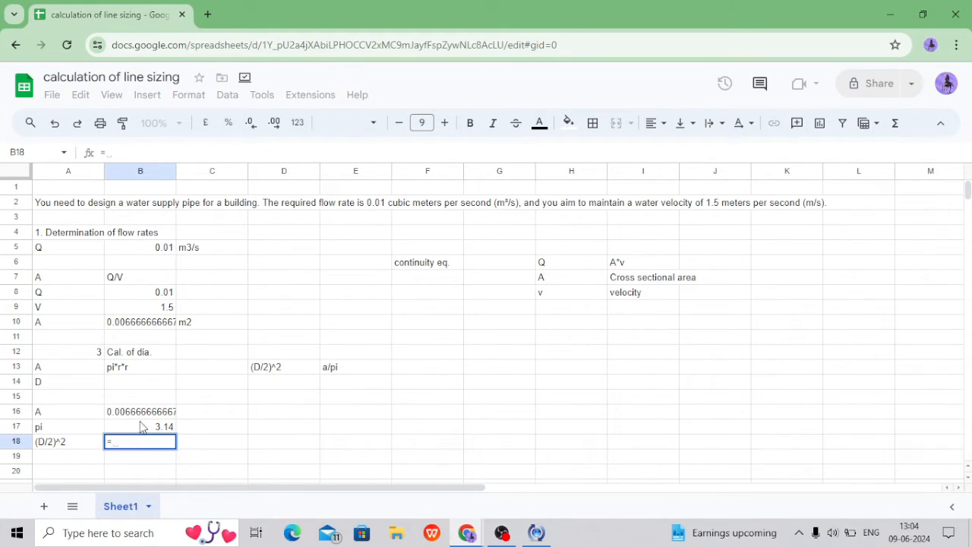
click(143, 411)
text(/)
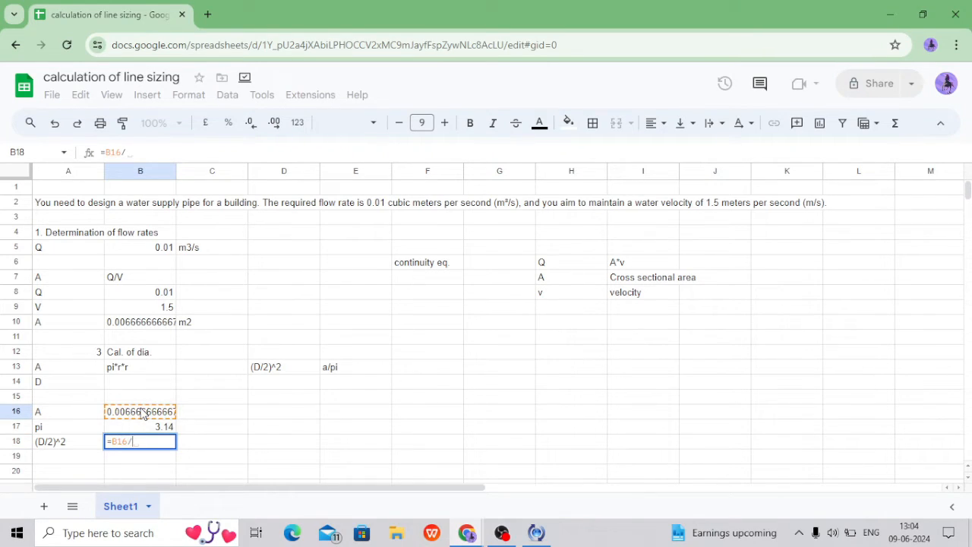
text(B17)
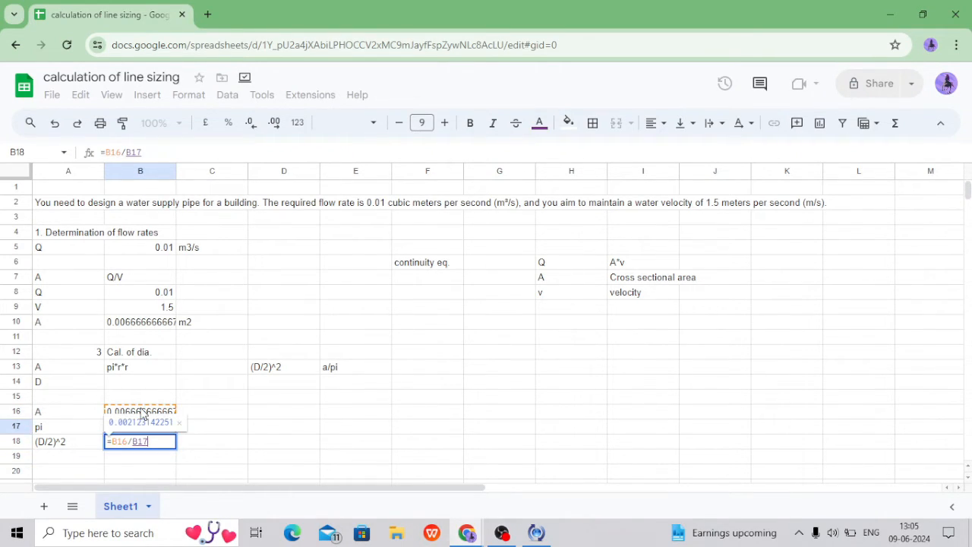
key(Return)
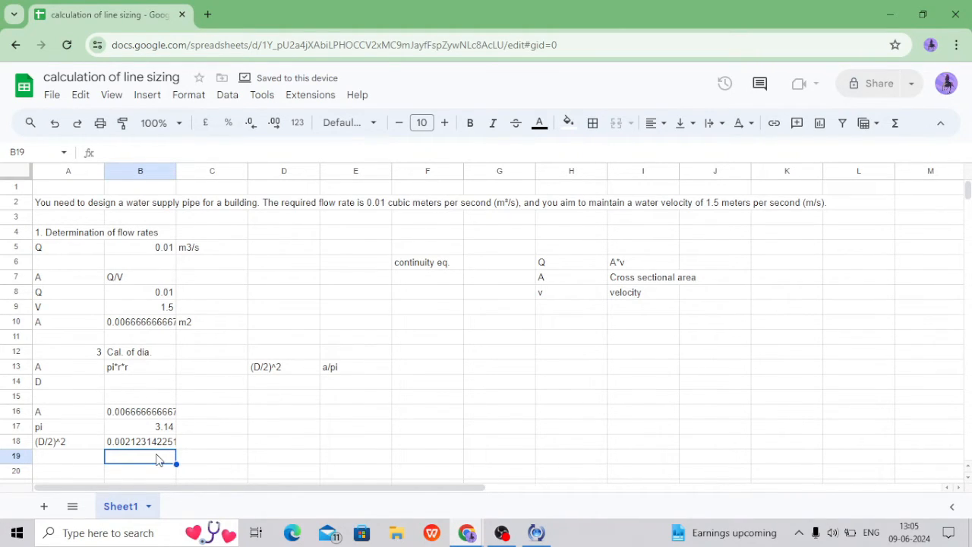
Step: Add the radius row, with the label D/2 in A19 and the formula =B18^(1/2) in B19
double_click(54, 455)
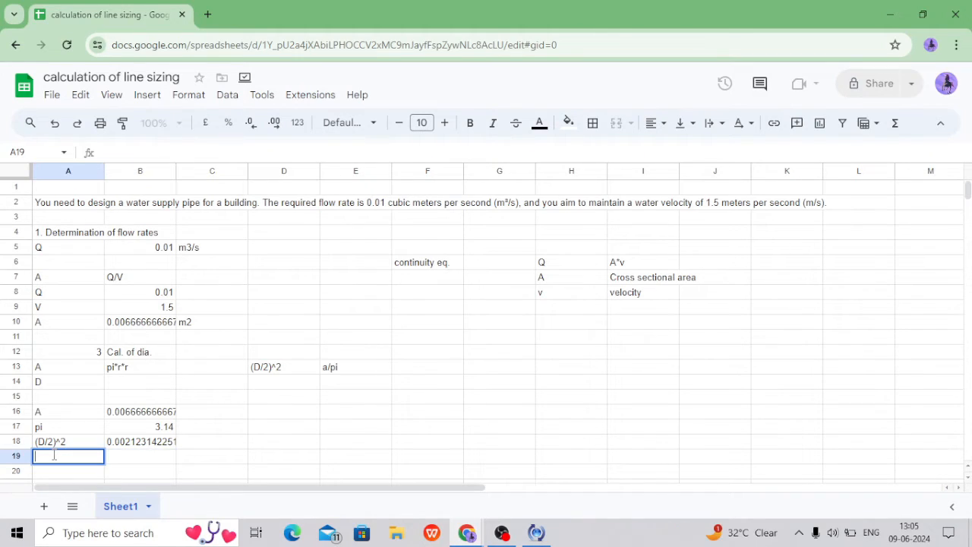
text(D/2)
key(Tab)
text(=B18^(1/2))
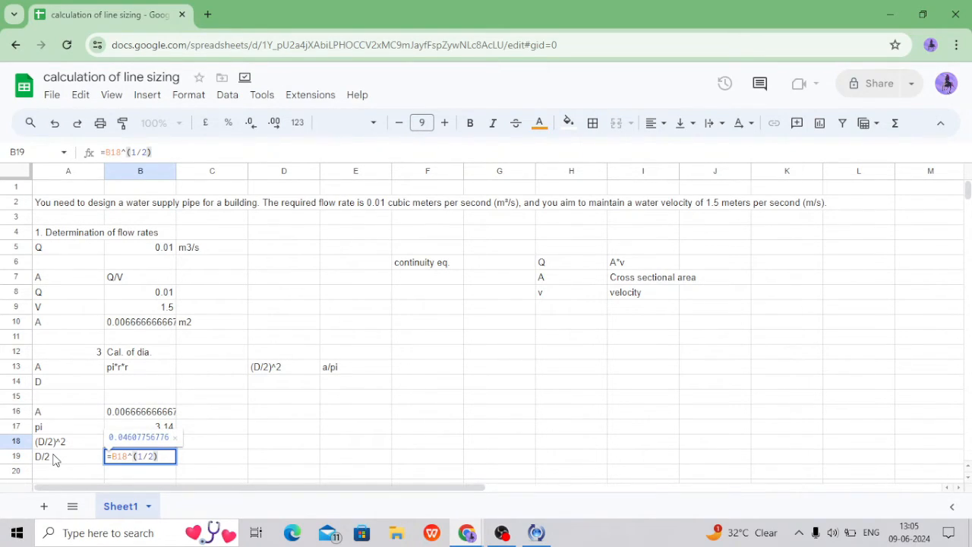
key(Return)
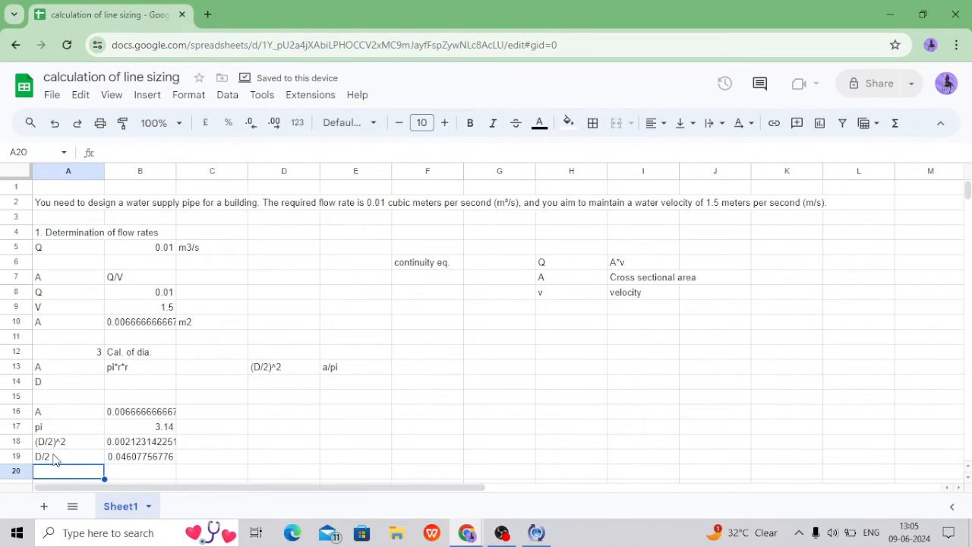
Step: Add the diameter row, with the label D in A20 and the formula =B19*2 in B20
scroll(103, 432, down, 1)
scroll(98, 420, down, 1)
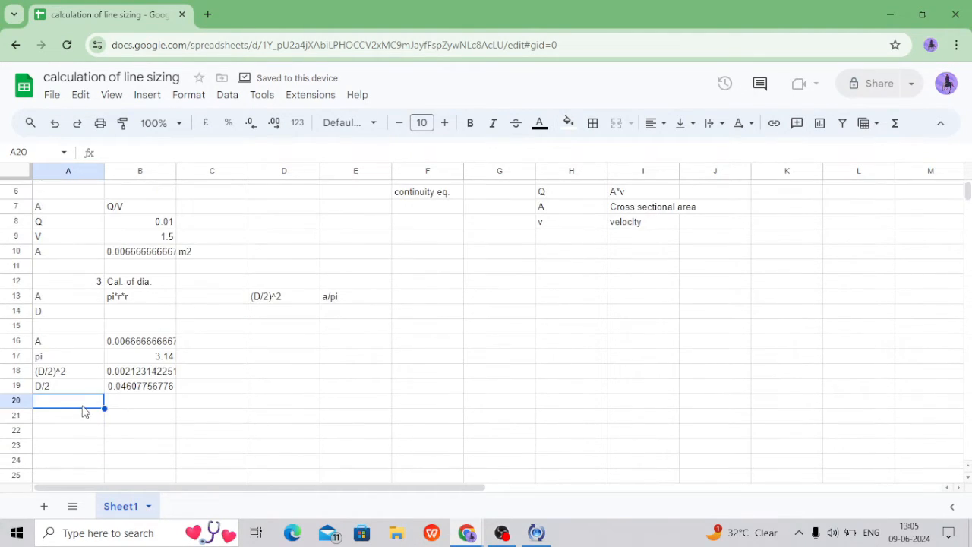
text(S)
key(BackSpace)
text(D/2)
key(BackSpace)
key(BackSpace)
click(154, 400)
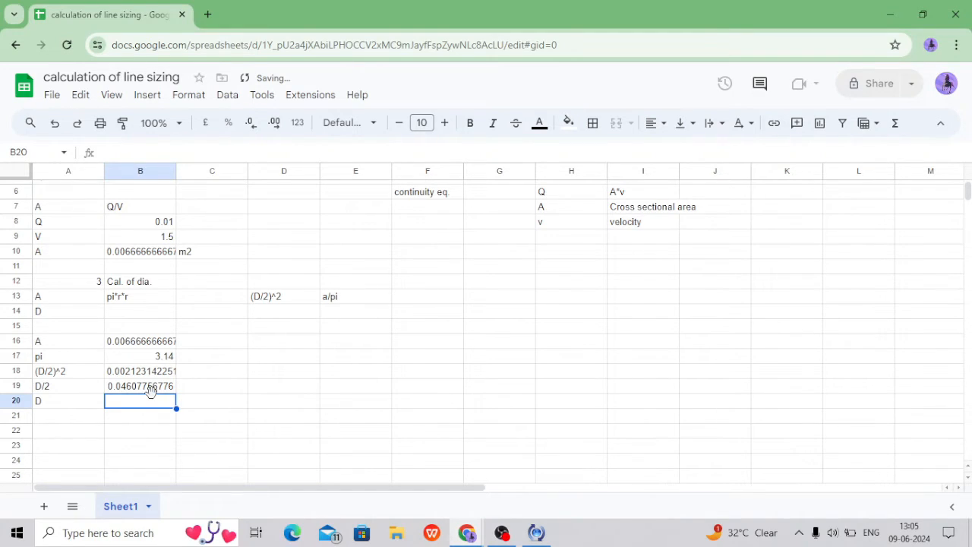
text(=)
click(151, 388)
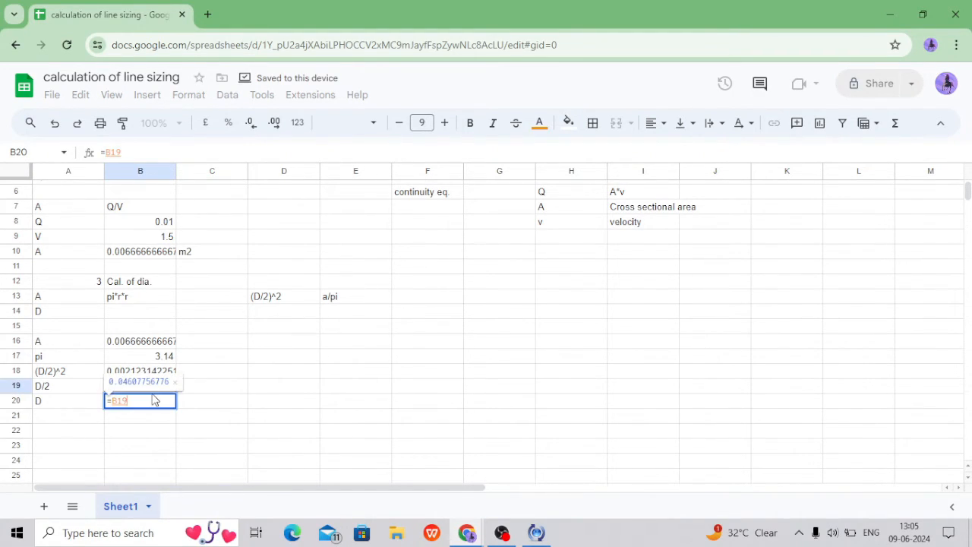
text(*2)
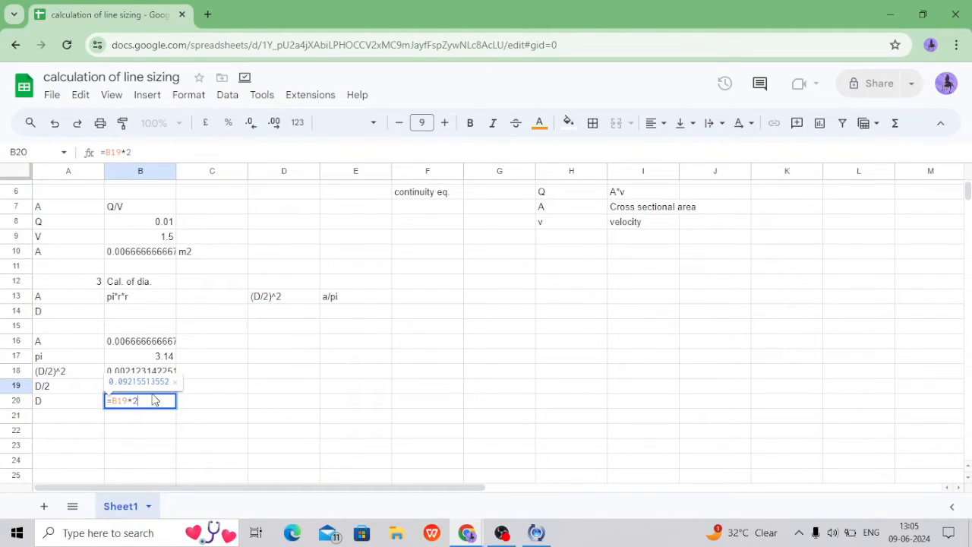
key(Return)
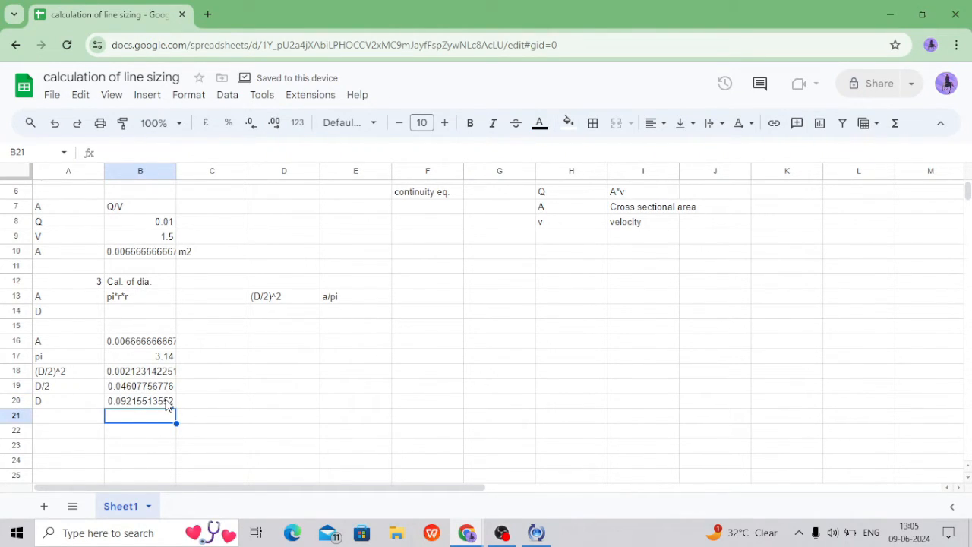
Step: Add the unit m in C20 beside the calculated diameter
double_click(197, 403)
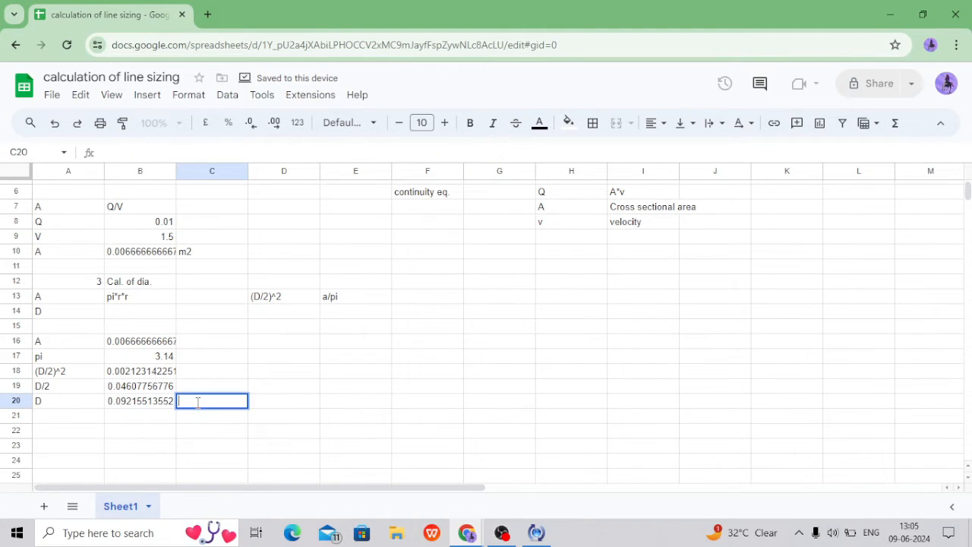
text(m)
key(Return)
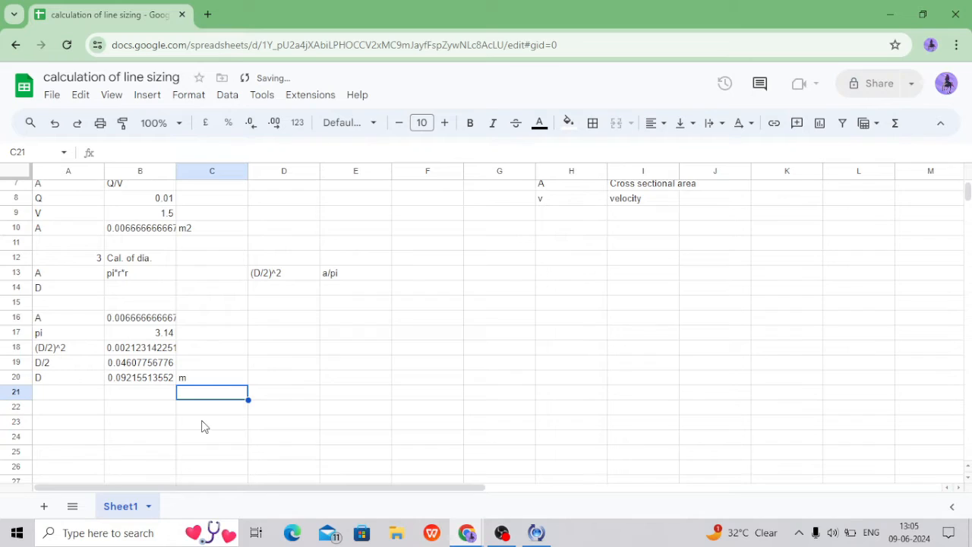
Step: Convert the diameter to millimetres with =B20*1000 in B21 and add the unit mm in C21
scroll(201, 425, down, 1)
double_click(87, 371)
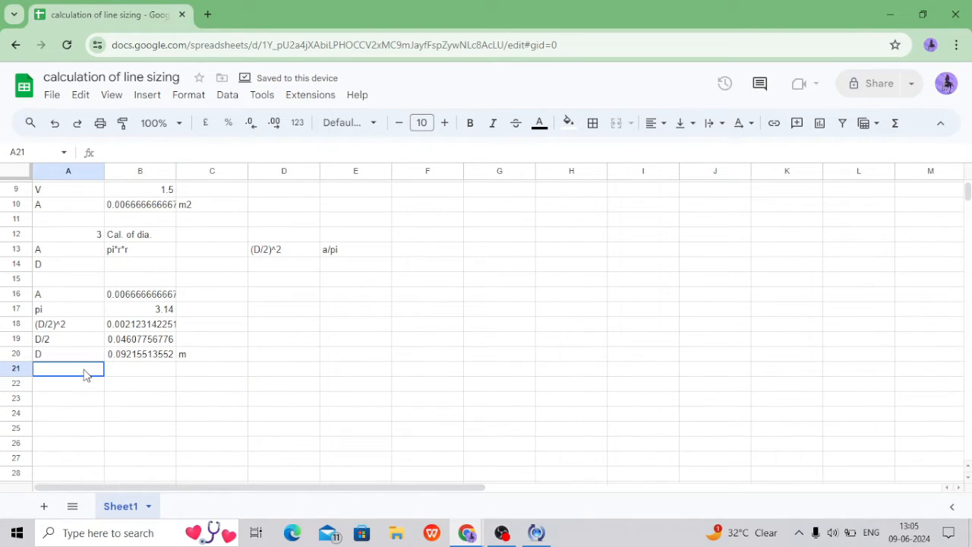
click(155, 372)
text(=B20)
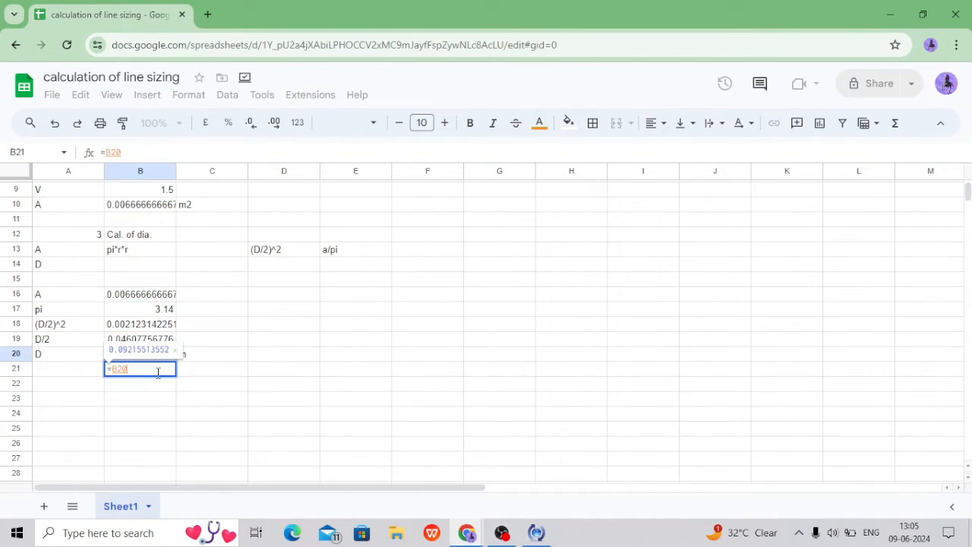
text(*1000)
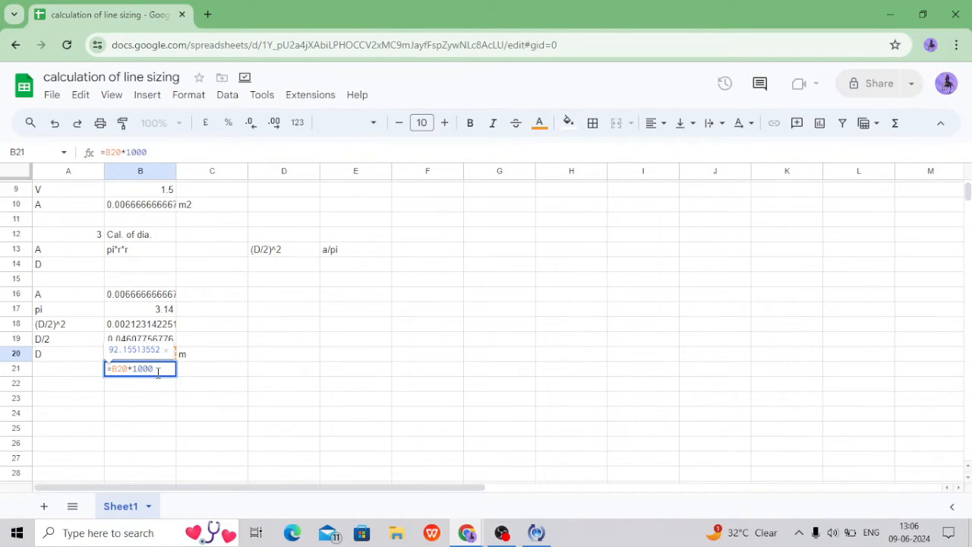
key(Return)
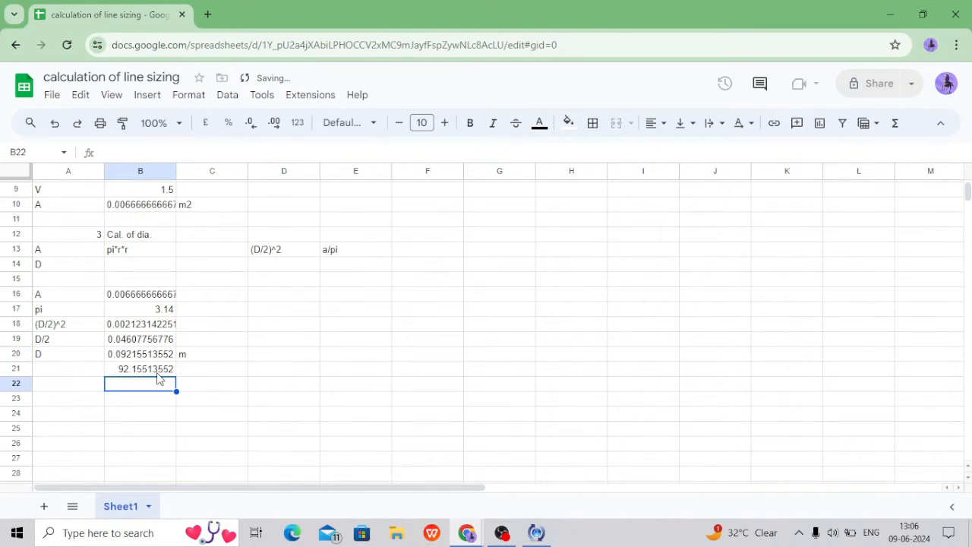
key(Right)
key(Up)
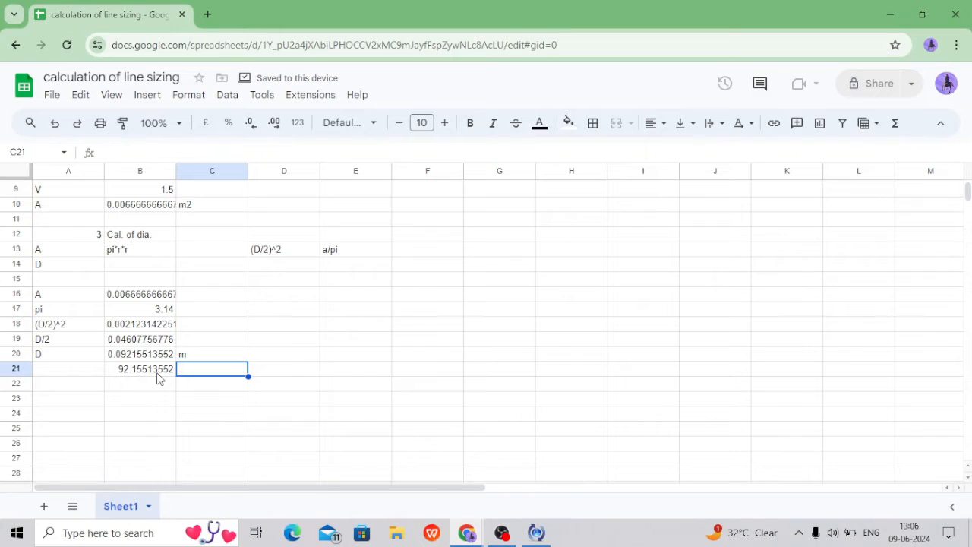
text(mm)
key(Return)
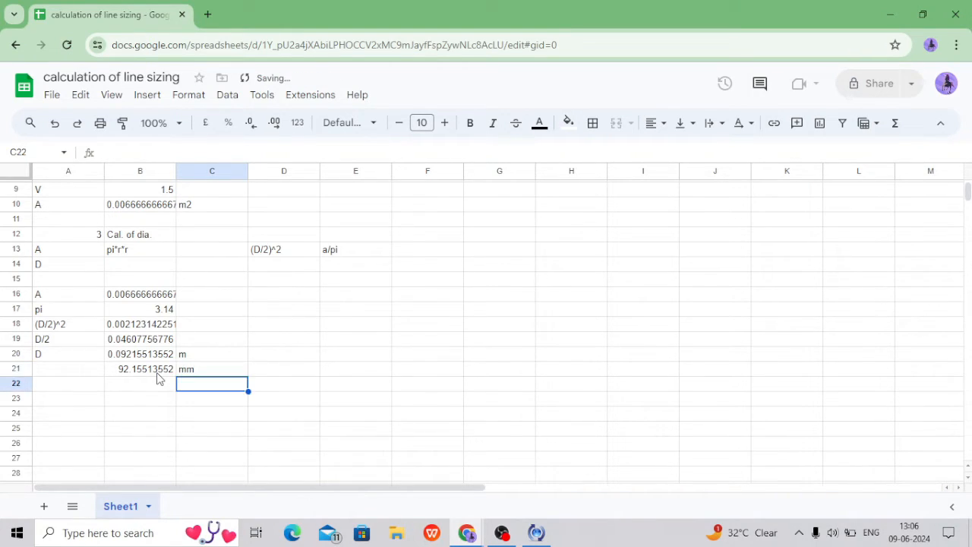
key(Left)
key(Down)
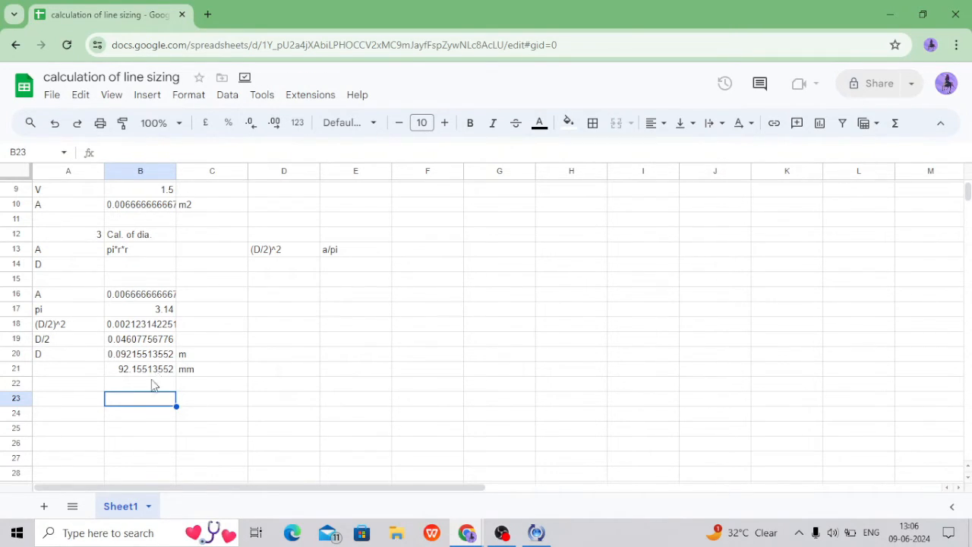
Step: Enter the rounded-up pipe size below the calculated diameter, with 100 in B23 and the unit mm in C23
scroll(152, 383, up, 3)
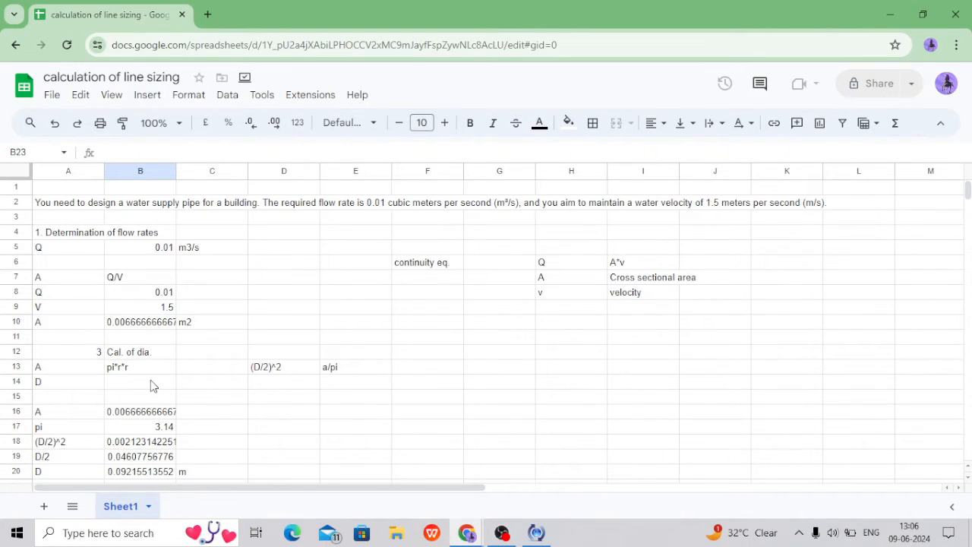
scroll(151, 380, down, 3)
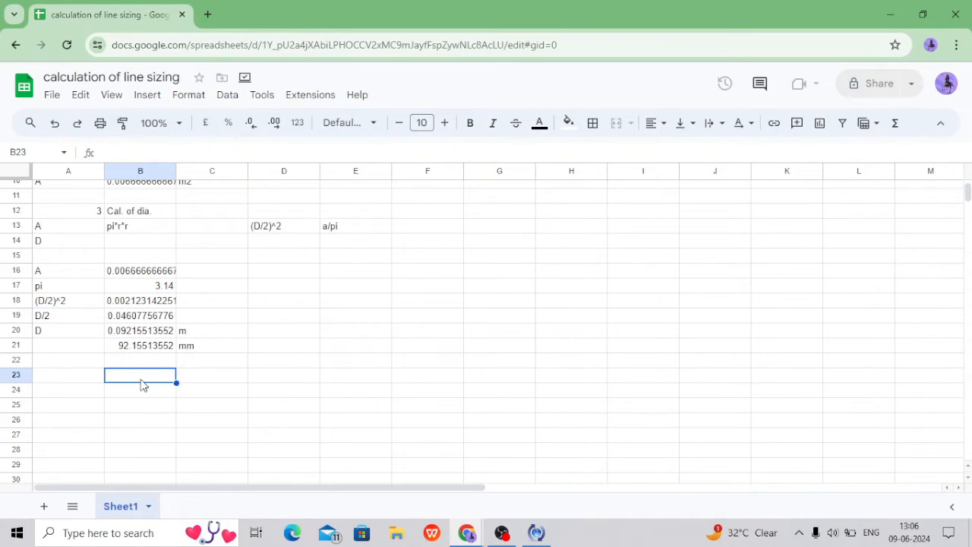
double_click(142, 377)
text(1000)
key(BackSpace)
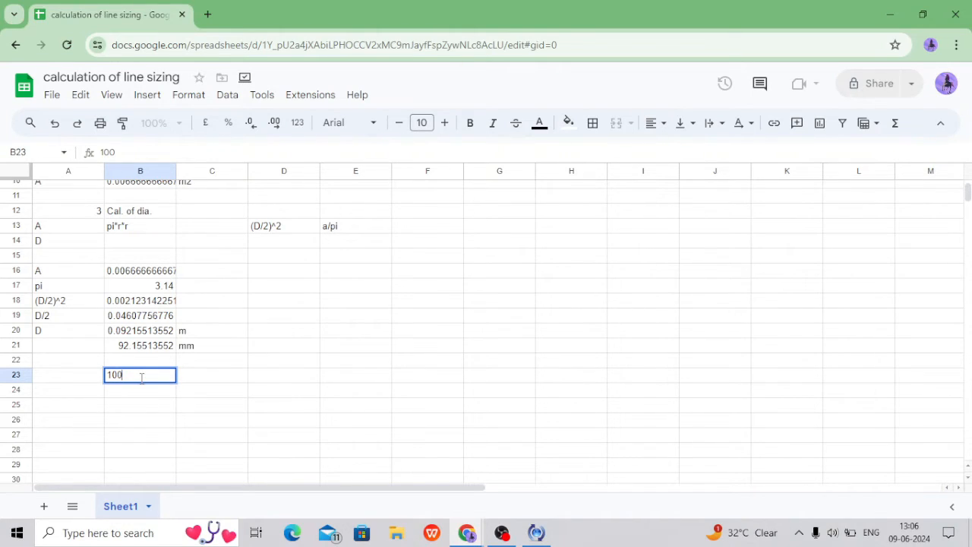
key(Tab)
key(Tab)
key(Left)
text(mm)
key(Return)
Step: Add the equivalent pipe size in inches, with 4 in B24 and the unit inch in C24
key(Left)
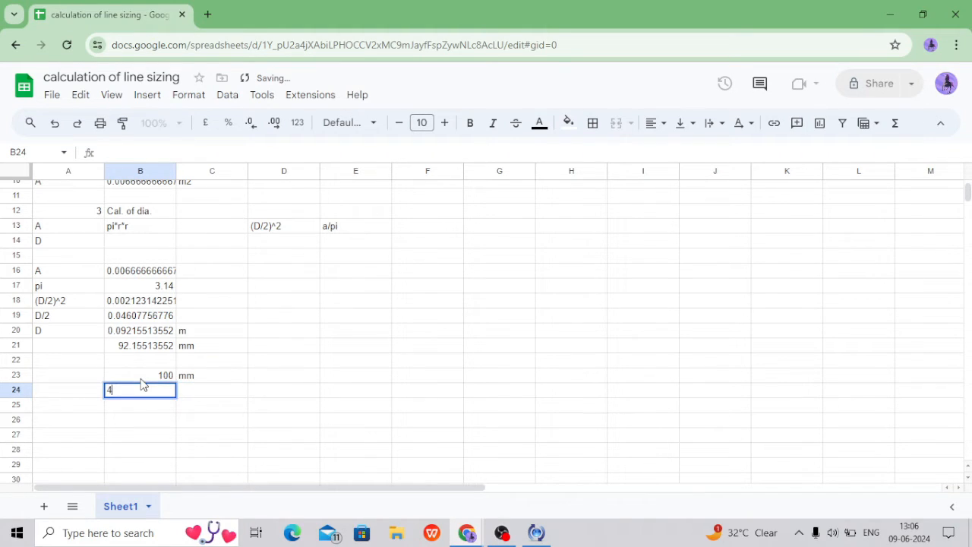
text(4)
key(Tab)
text(inch)
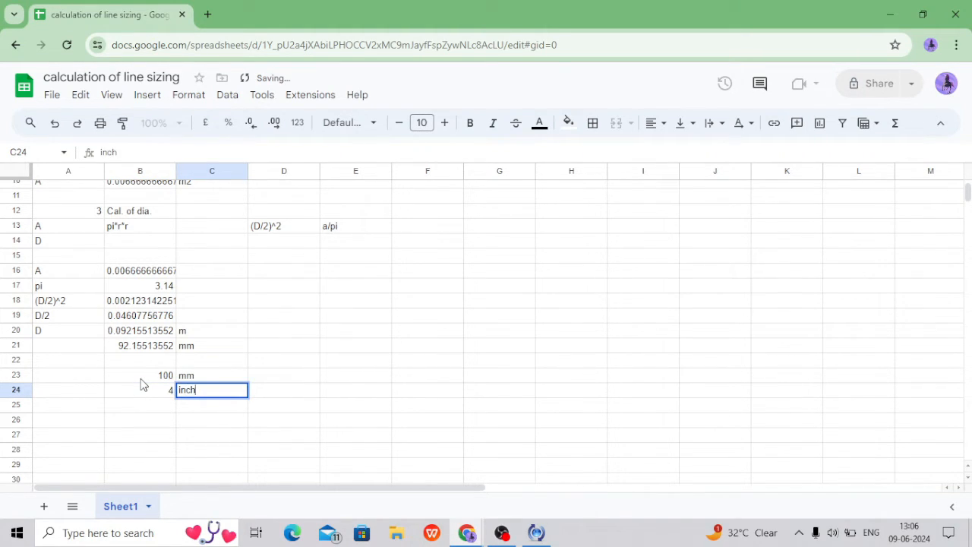
key(Tab)
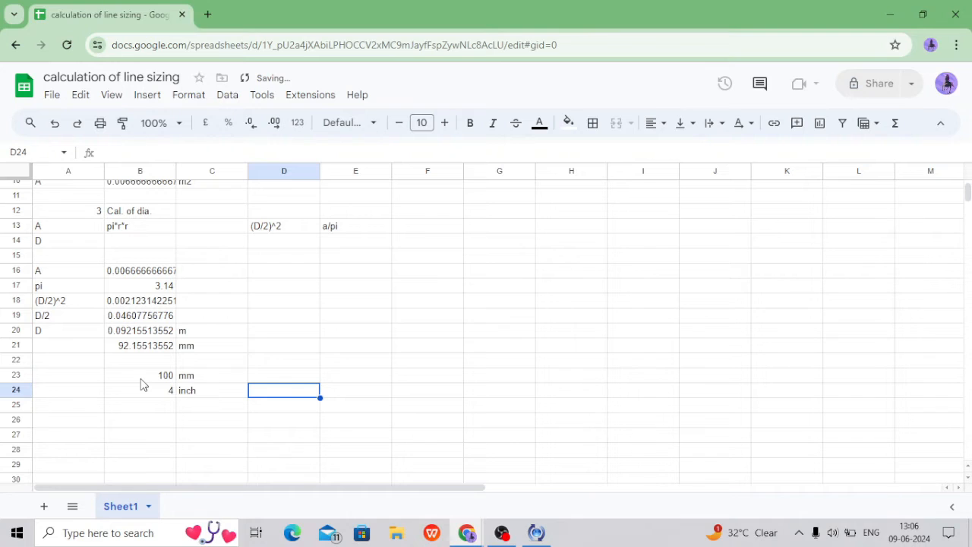
scroll(141, 380, up, 5)
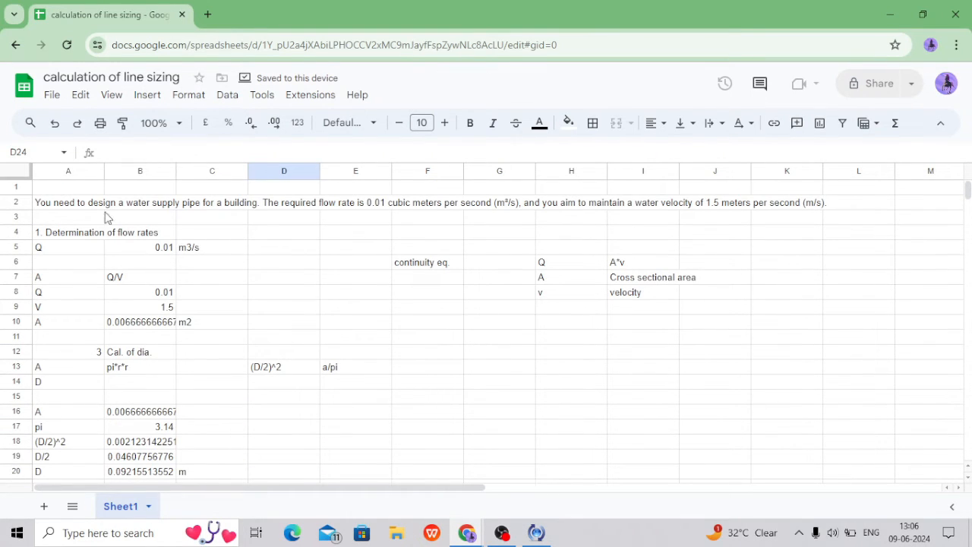
click(87, 204)
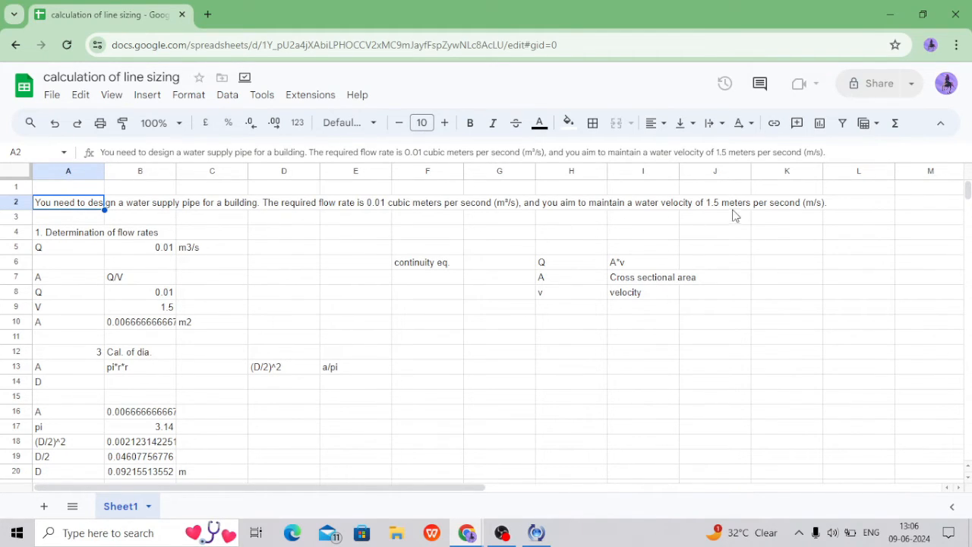
scroll(738, 209, down, 5)
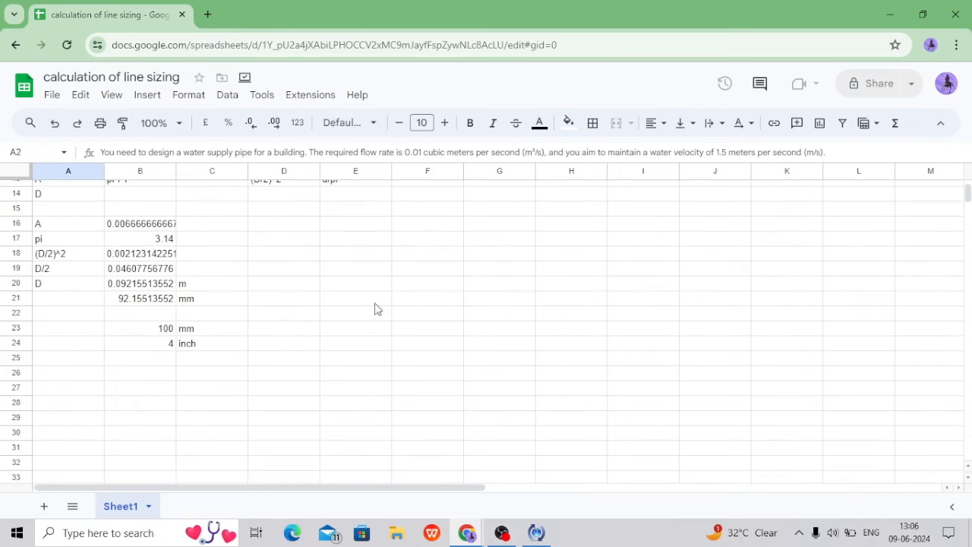
click(148, 329)
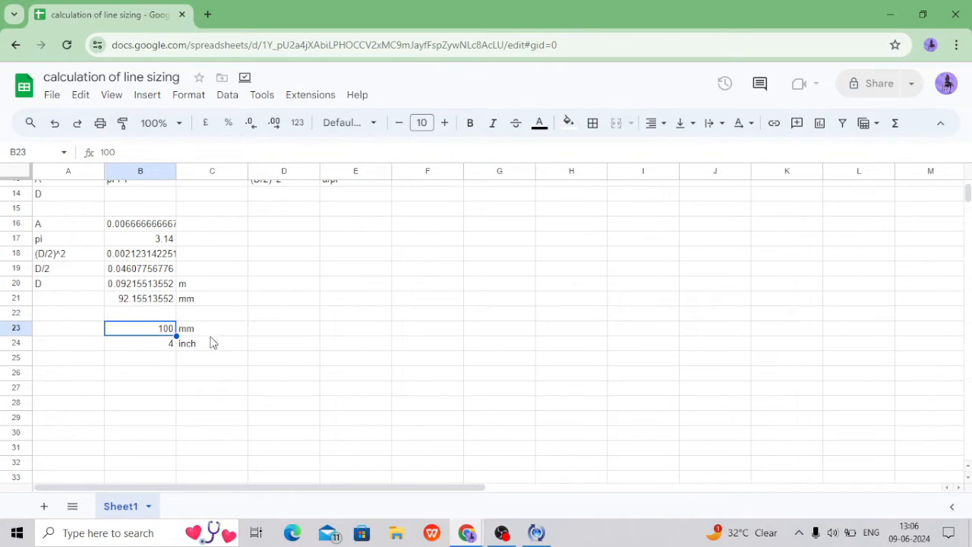
click(168, 346)
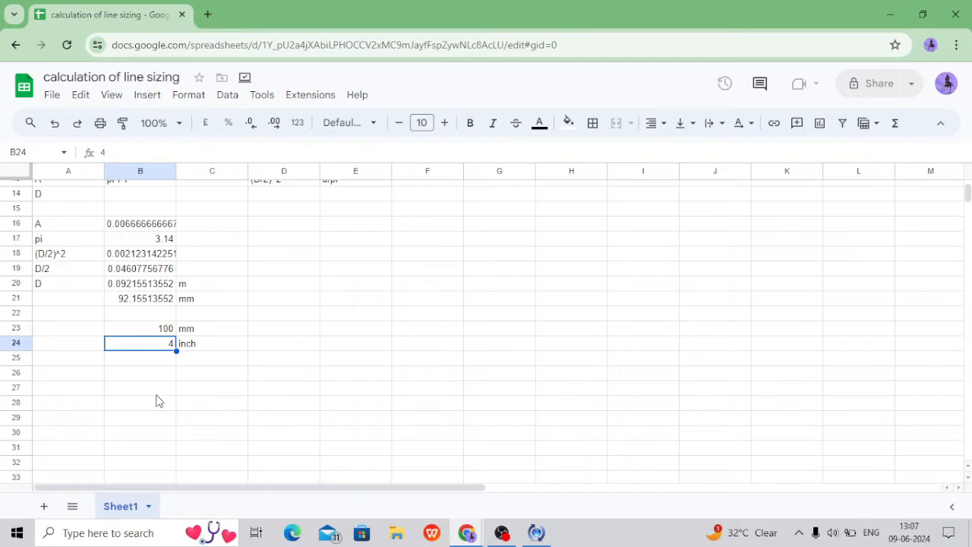
Step: Add the heading Flowrates in A26 below the pipe size results
double_click(73, 372)
text(Fl)
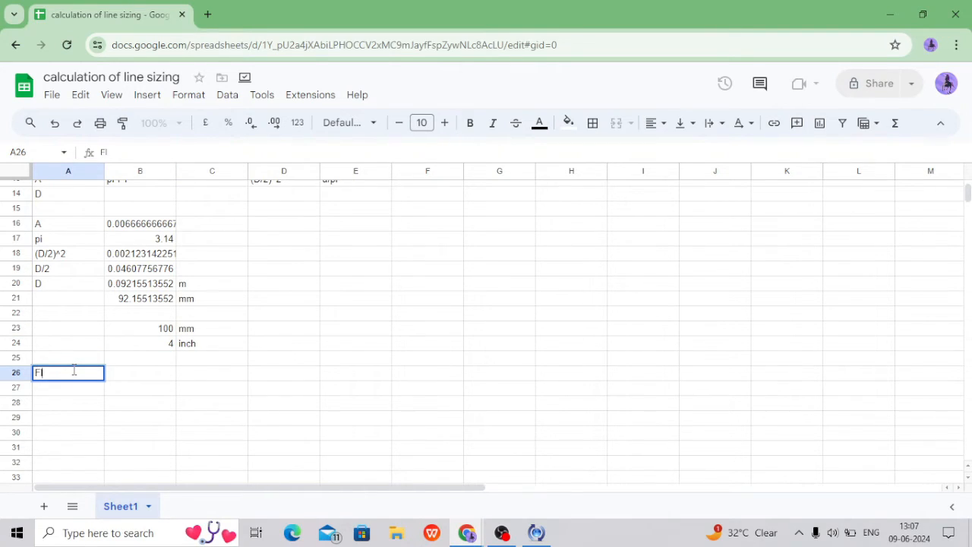
text(owrates)
key(Tab)
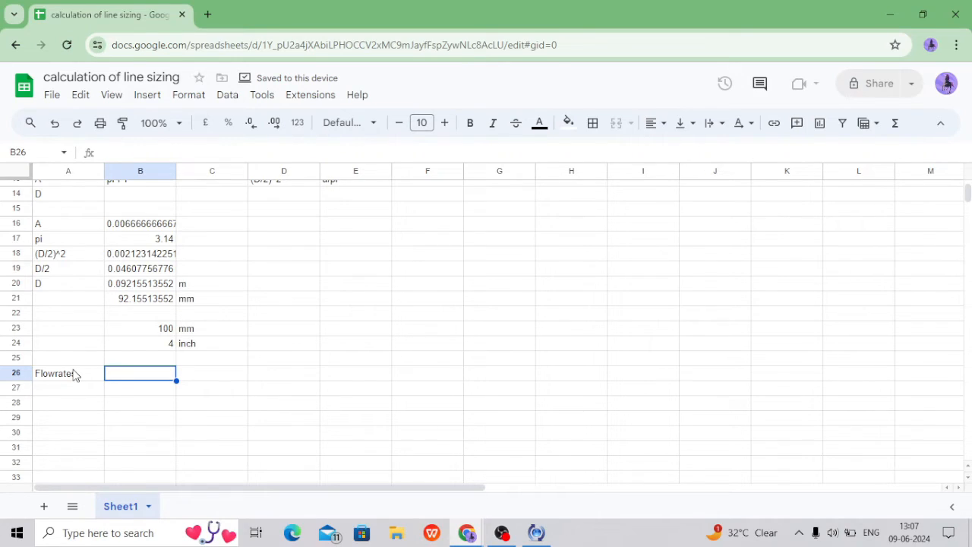
key(Return)
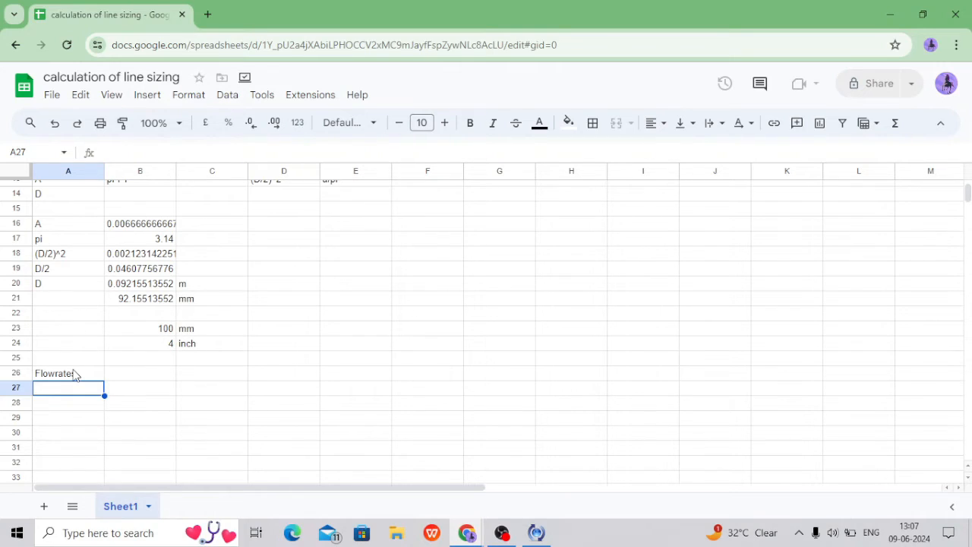
Step: Add the heading Velocity in G26, on the same row as the Flowrates heading
key(Right)
key(Right)
key(Right)
key(Right)
key(Right)
key(Right)
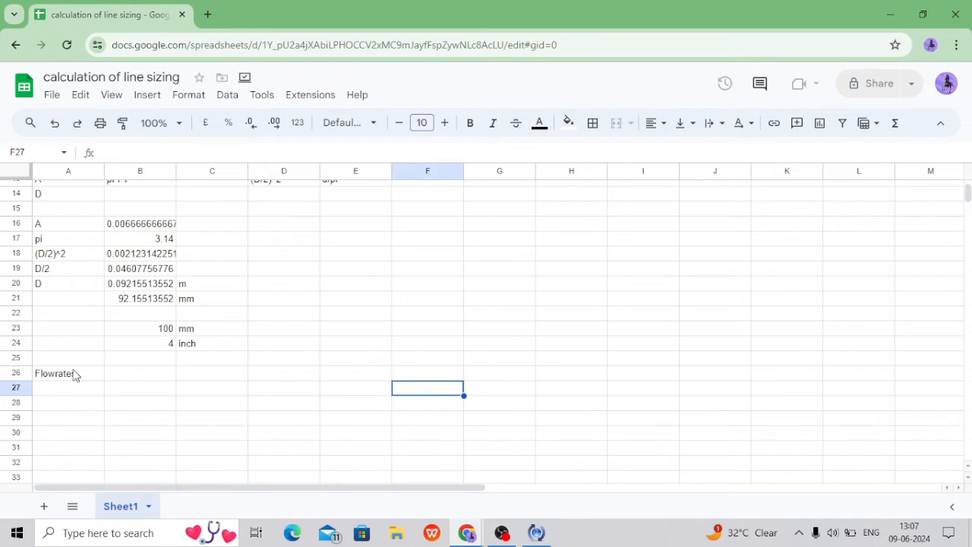
key(Up)
key(Return)
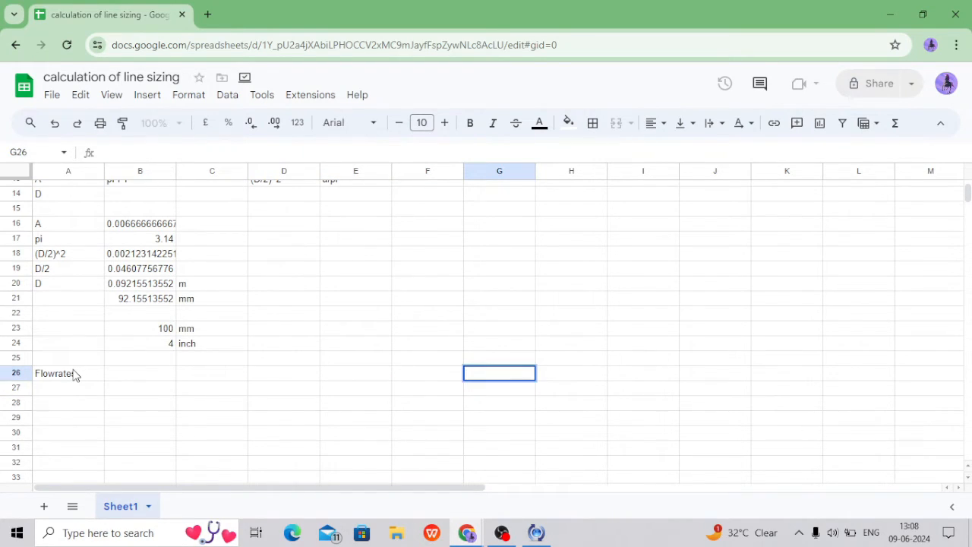
text(Velocity)
key(Tab)
Step: Add the Water supply row under Velocity, with the label in G27, 1 to 3 in H27 and m/s in I27
key(Down)
key(Left)
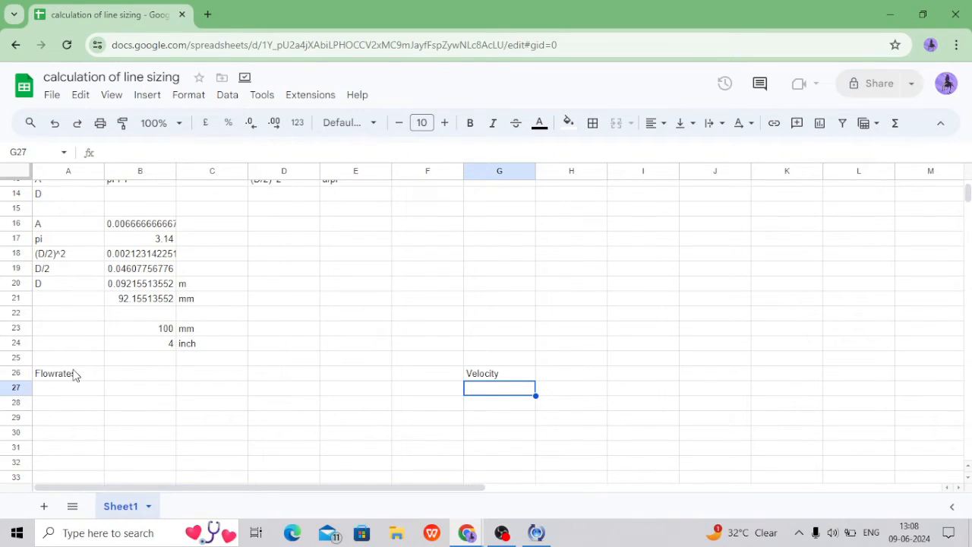
text(Waater)
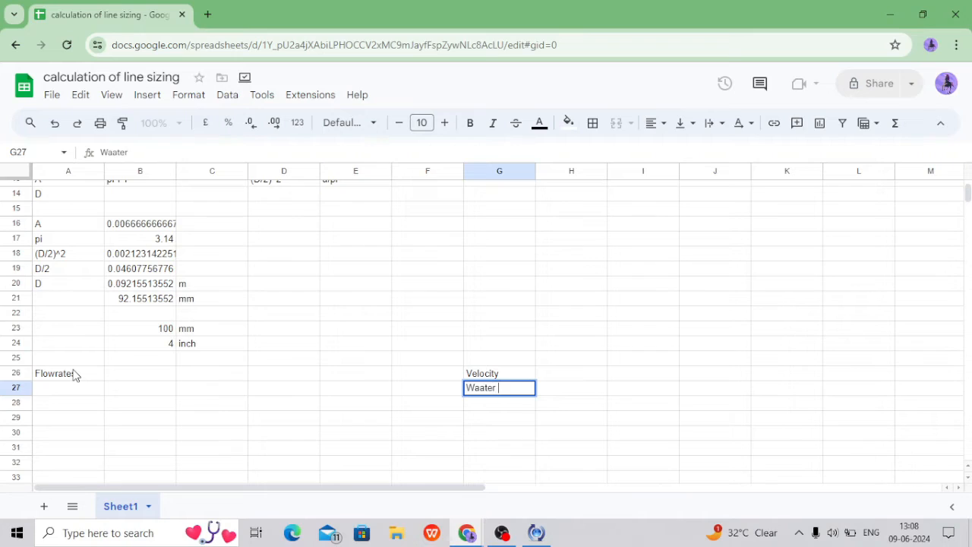
key(BackSpace)
key(BackSpace)
key(BackSpace)
key(BackSpace)
text(ter supply)
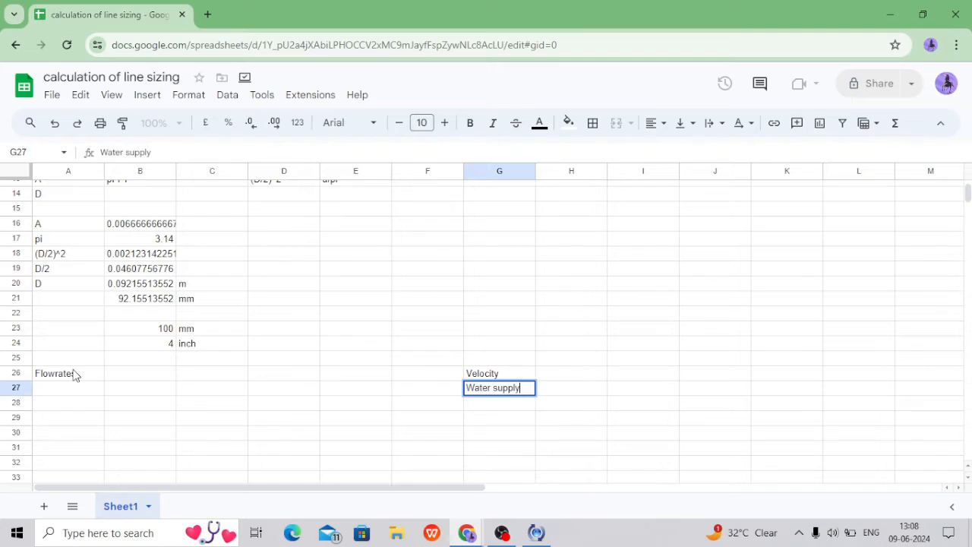
key(Tab)
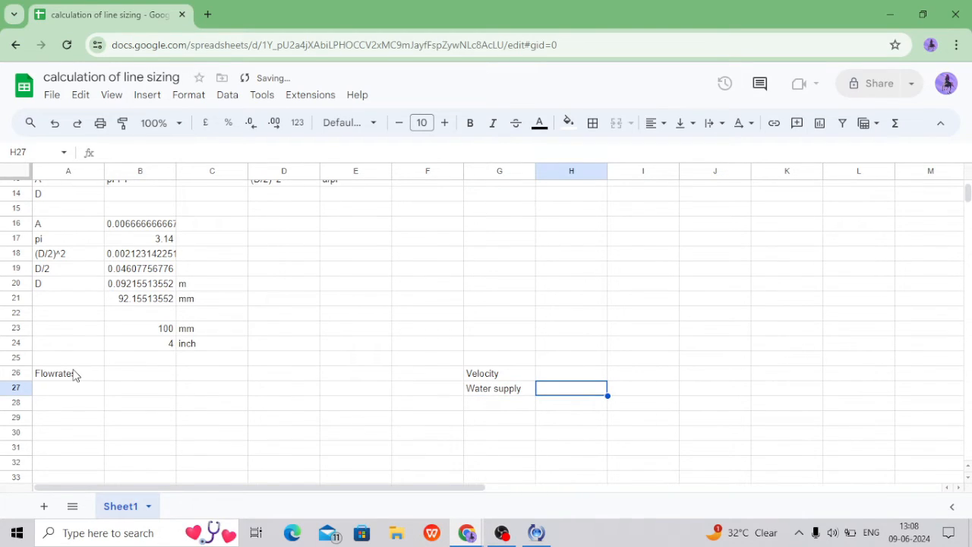
text(1 to 3)
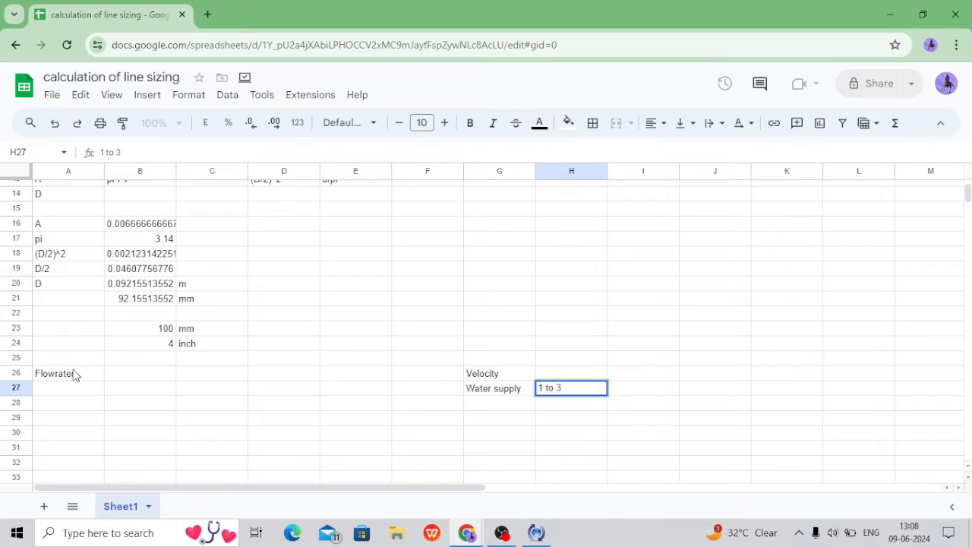
click(629, 389)
text(m/s)
key(Return)
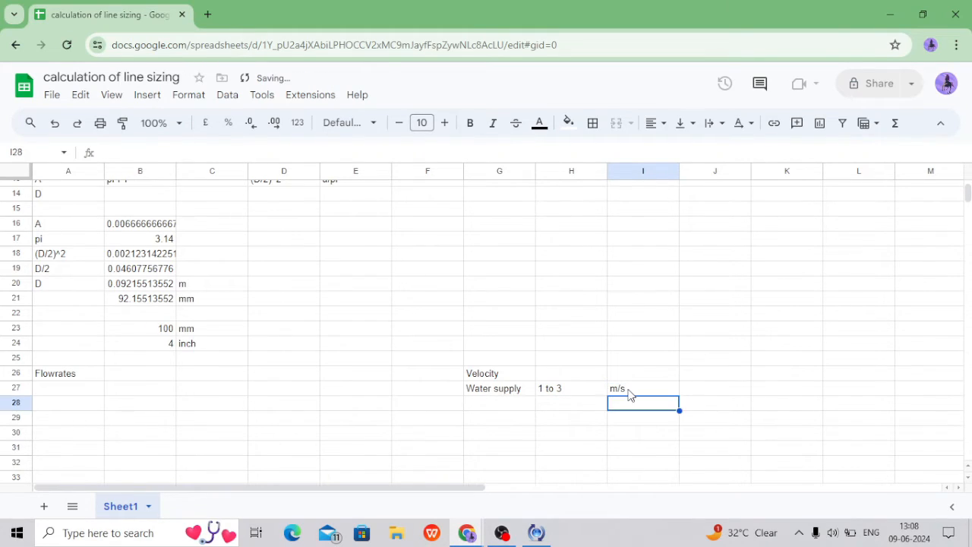
Step: Add the Oil velocity row, with the label in G28, 1 to 2 in H28 and m/s in I28
key(Left)
key(Left)
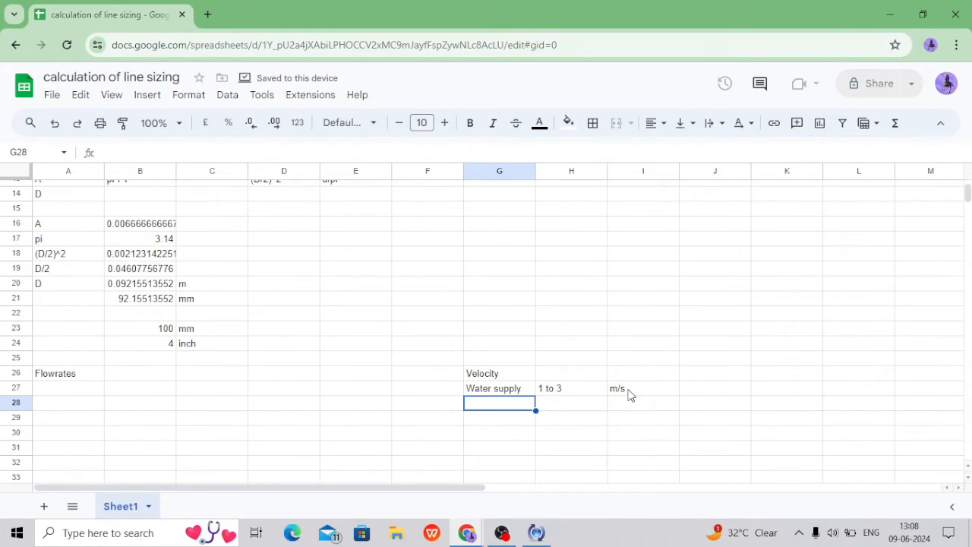
text(Oil)
key(Tab)
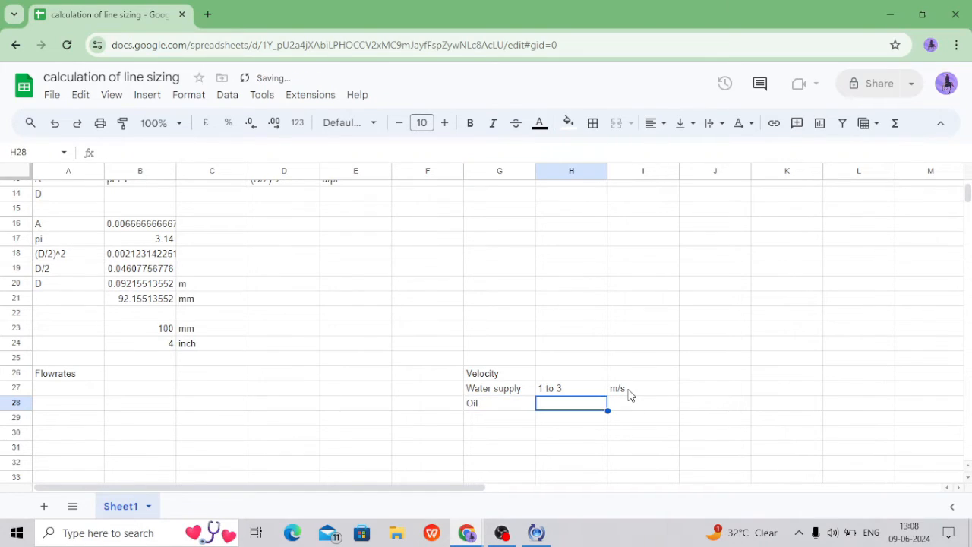
text(1 to )
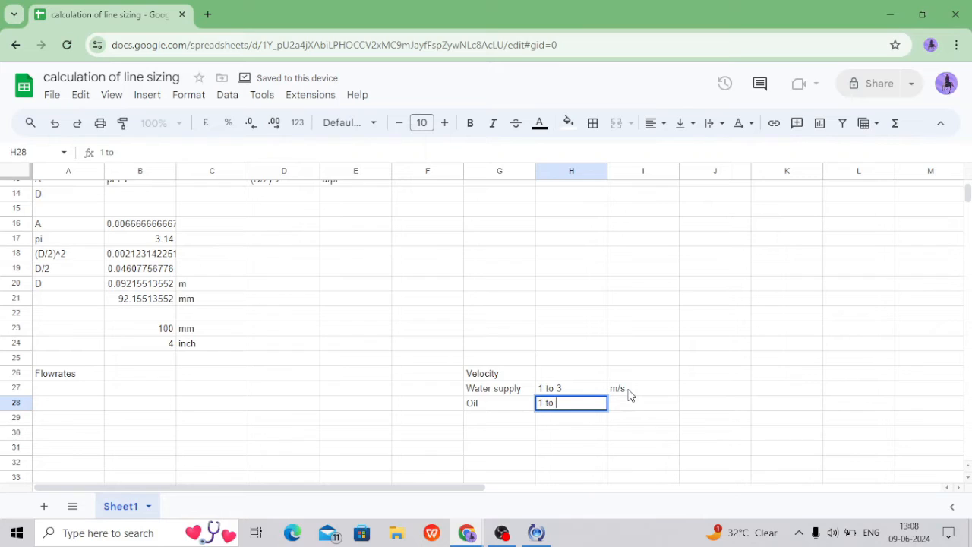
text(2)
key(Tab)
text(m)
key(Return)
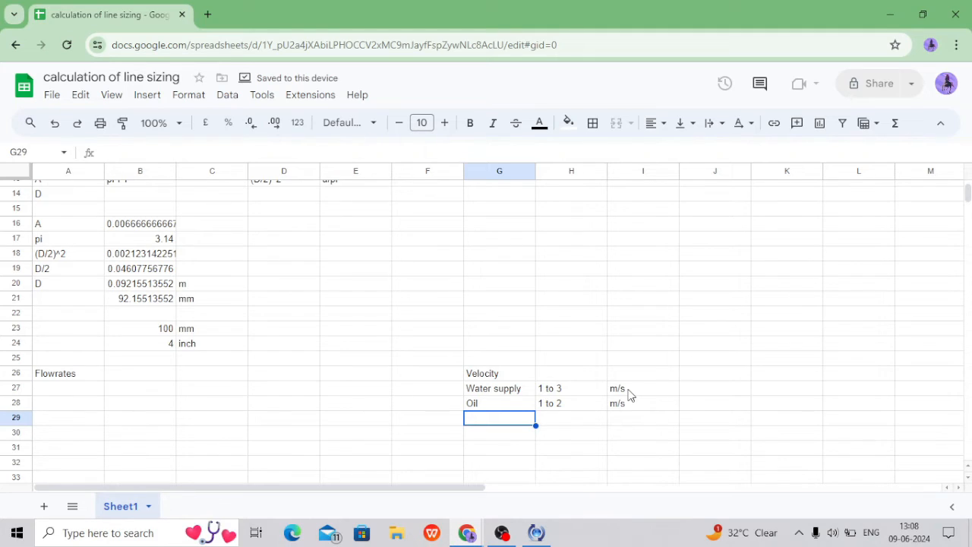
Step: Add the gas velocity row, with the label in G29, 10 to 20 in H29 and m/s in I29
text(gas)
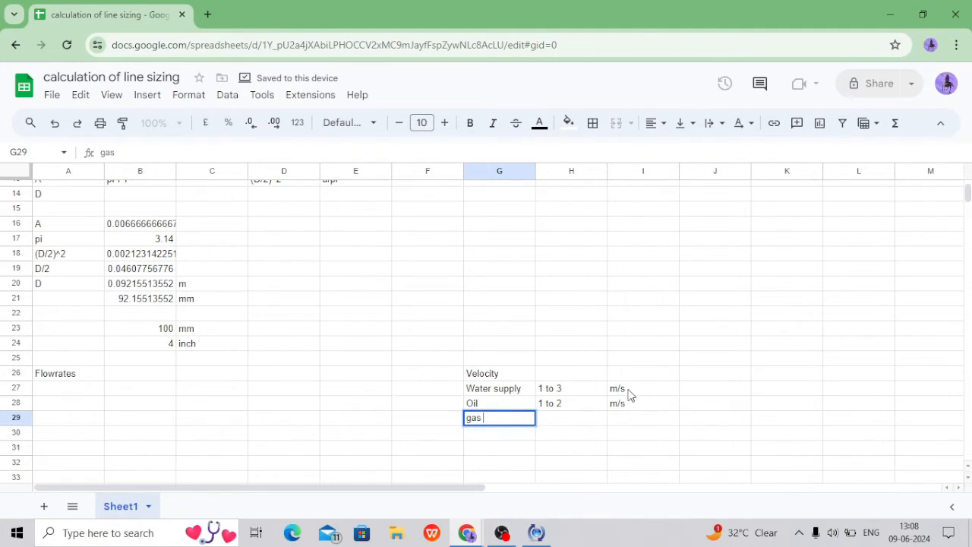
key(Tab)
text(10 to 20)
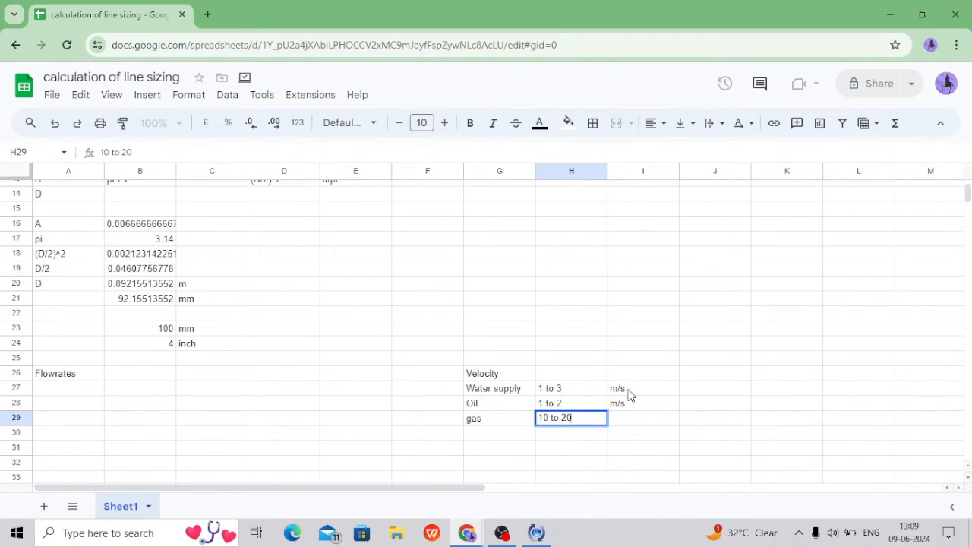
key(Tab)
text(m/s)
key(Return)
Step: Add the Steam velocity row, with the label in G30, 15 to 40 in H30 and m/s in I30
key(Left)
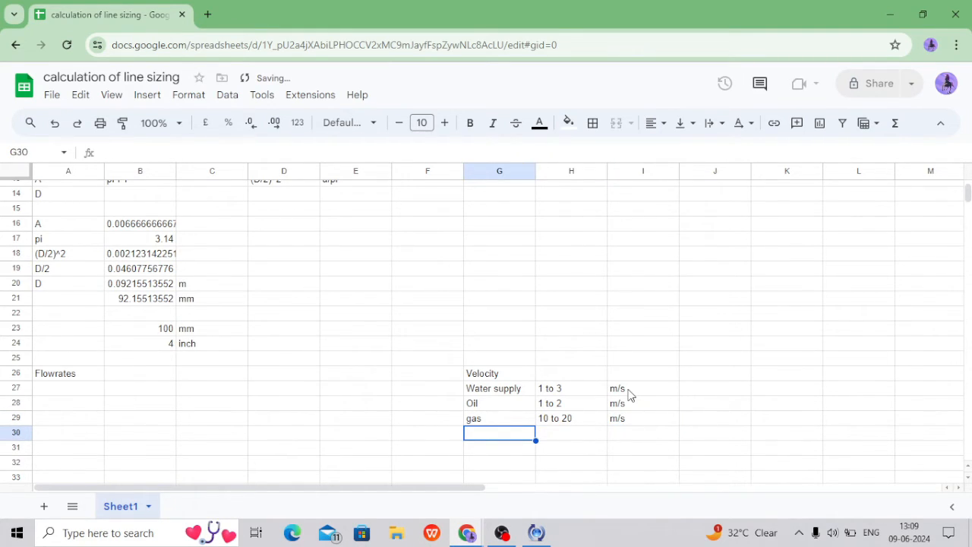
text(Steam)
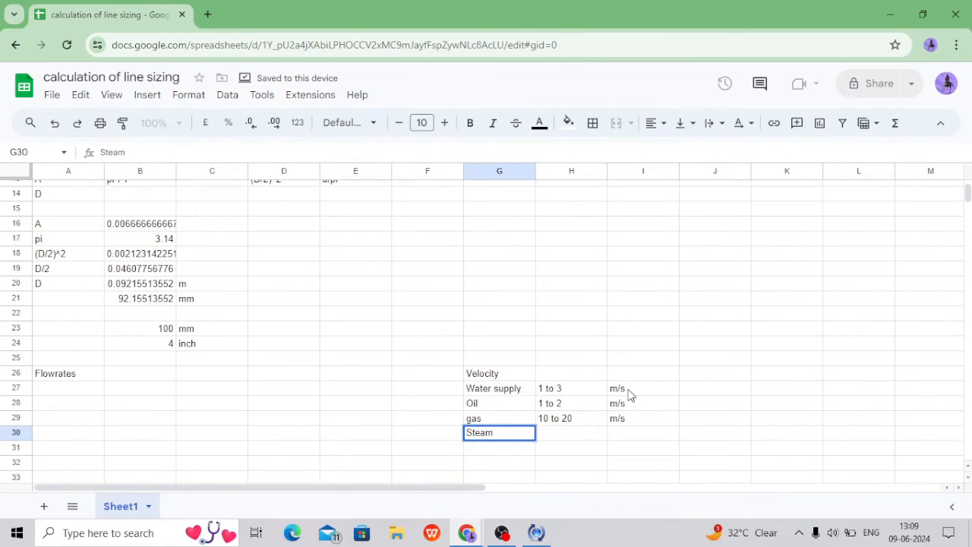
key(Tab)
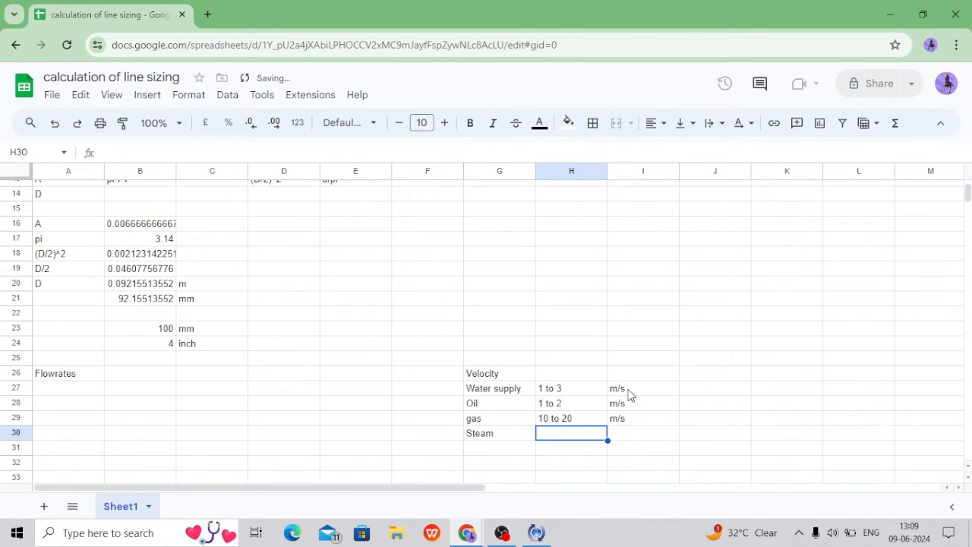
text(15 )
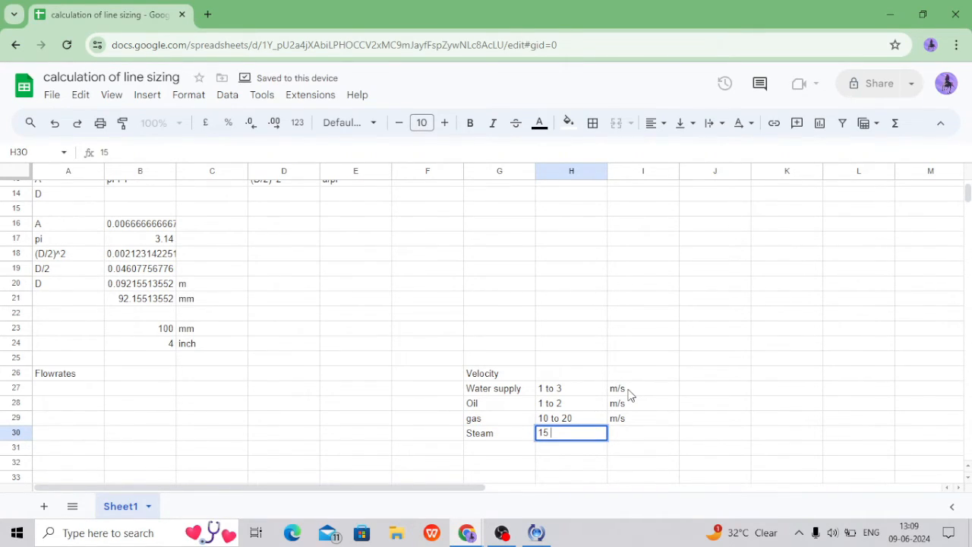
text(to 40)
key(Tab)
text(m/s)
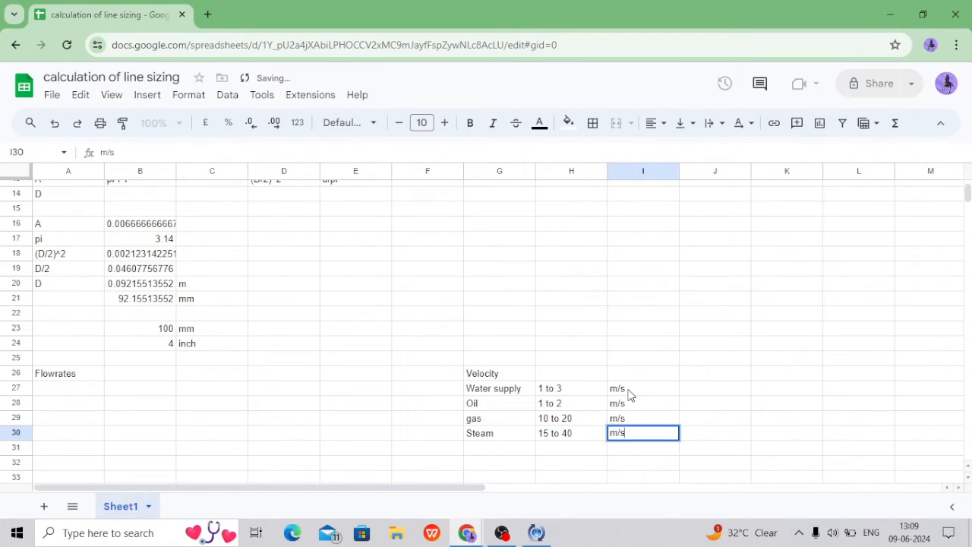
key(Tab)
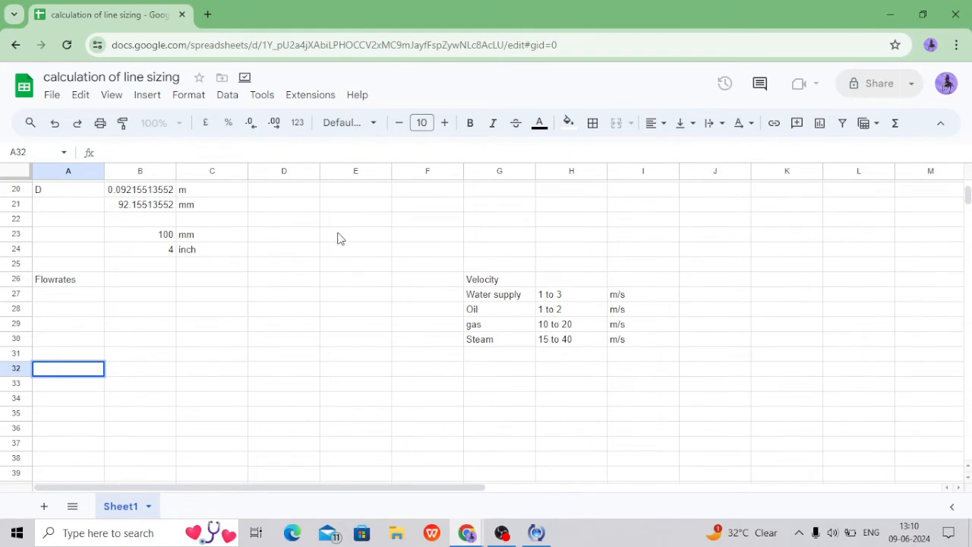
Step: Enter the problem statement "Let's design a water supply pipe with a flow rate of 0.02 cubic meters per second (m³/s)." in A32
click(83, 367)
text(Let's design a water supply pipe with a flow rate of 0.02 cubic meters per second (m³/s).)
click(100, 415)
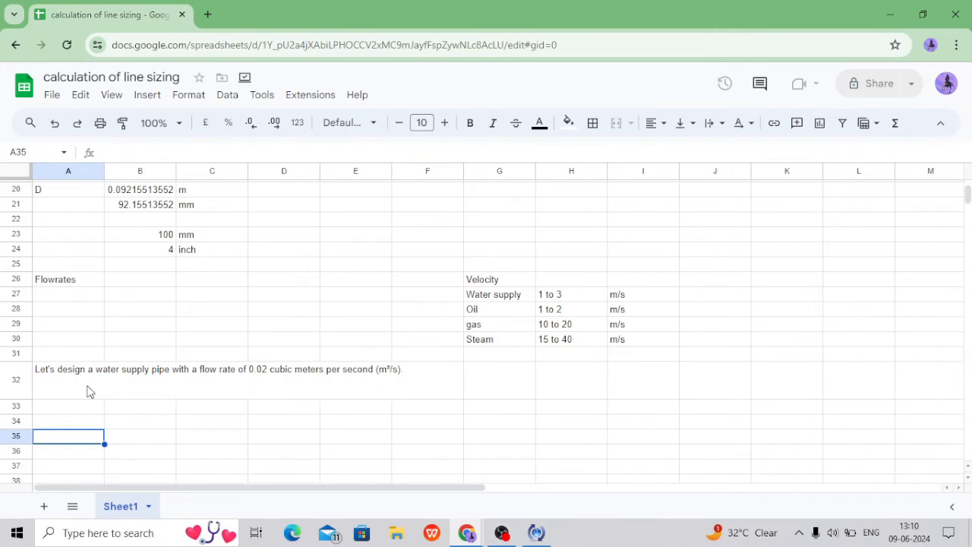
Step: Add the Flowrate row, with the label in A33, 0.02 in B33 and m3/s in C33
double_click(81, 408)
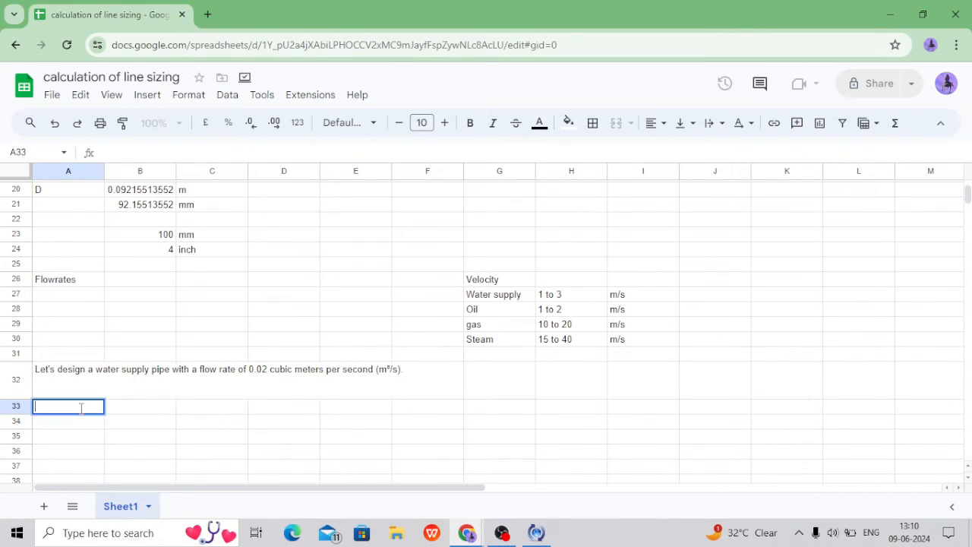
text(Flowrate)
key(Tab)
text(0.02)
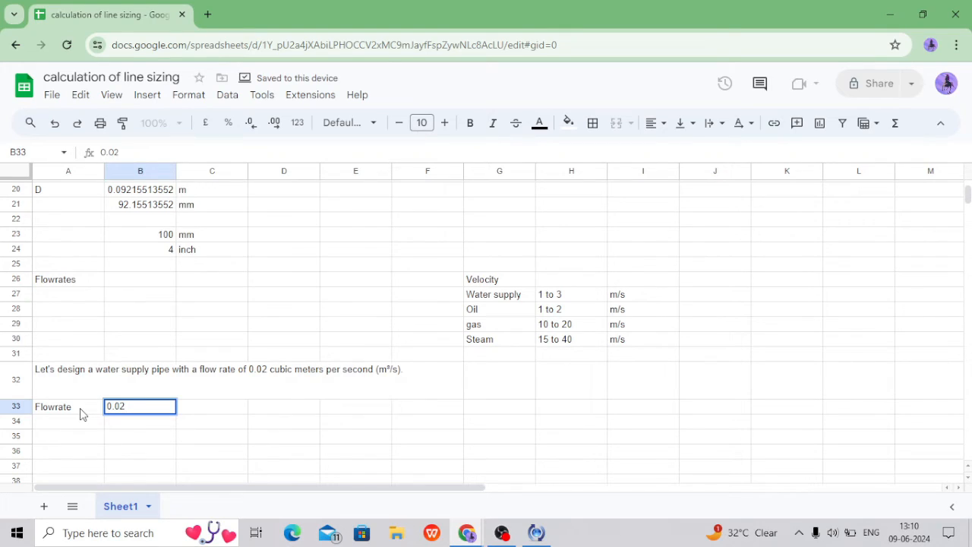
key(Tab)
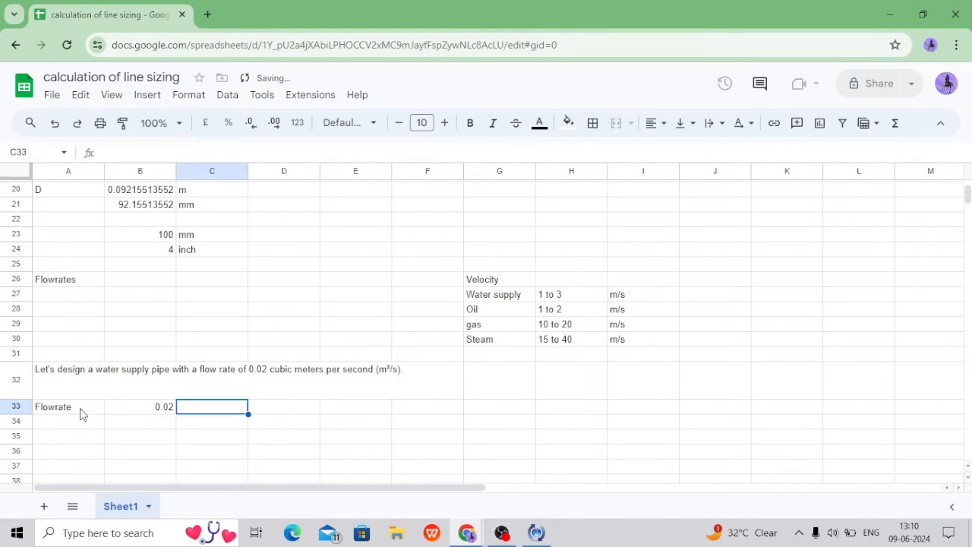
text(m3/s)
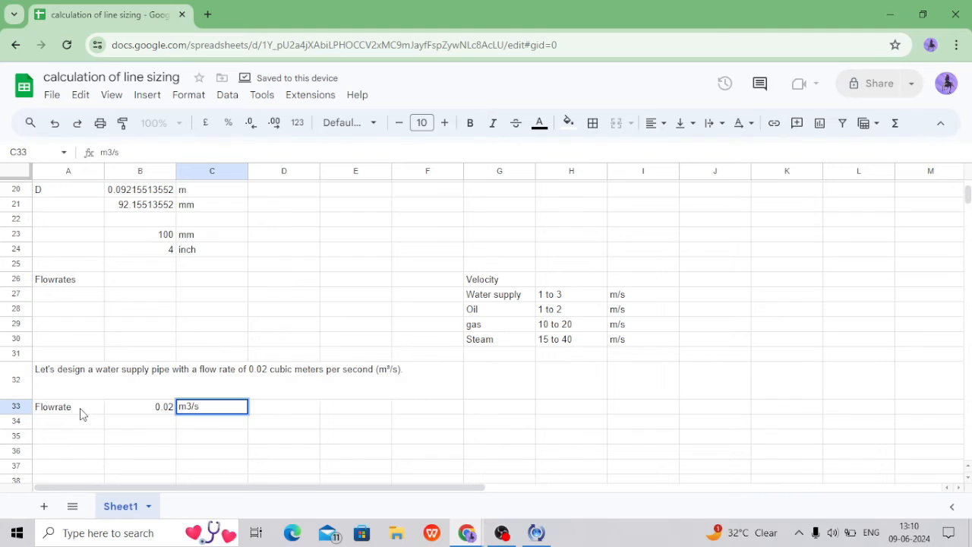
key(Return)
Step: Add the vel row, with the label in A34, 1 to 3 in B34 and m/s in C34
key(Left)
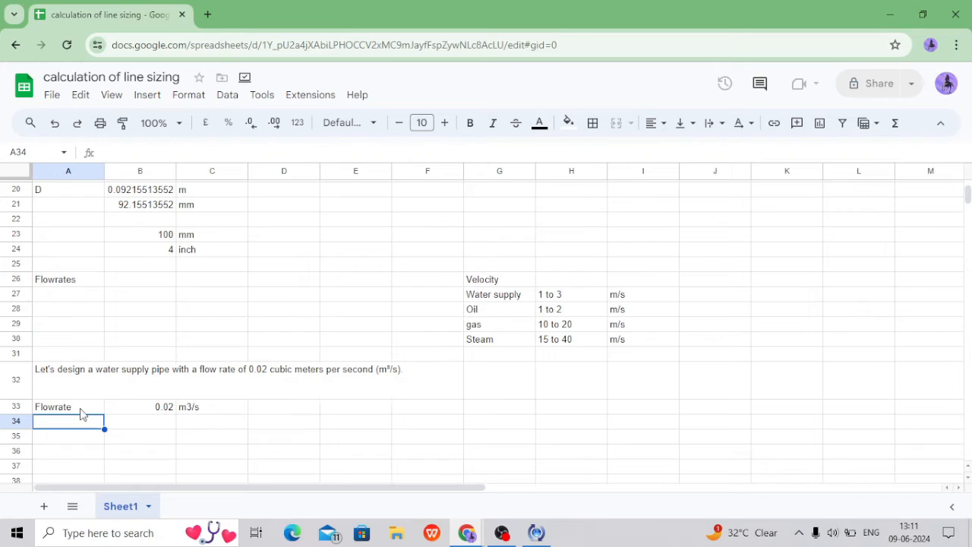
text(ve)
text(lo)
key(BackSpace)
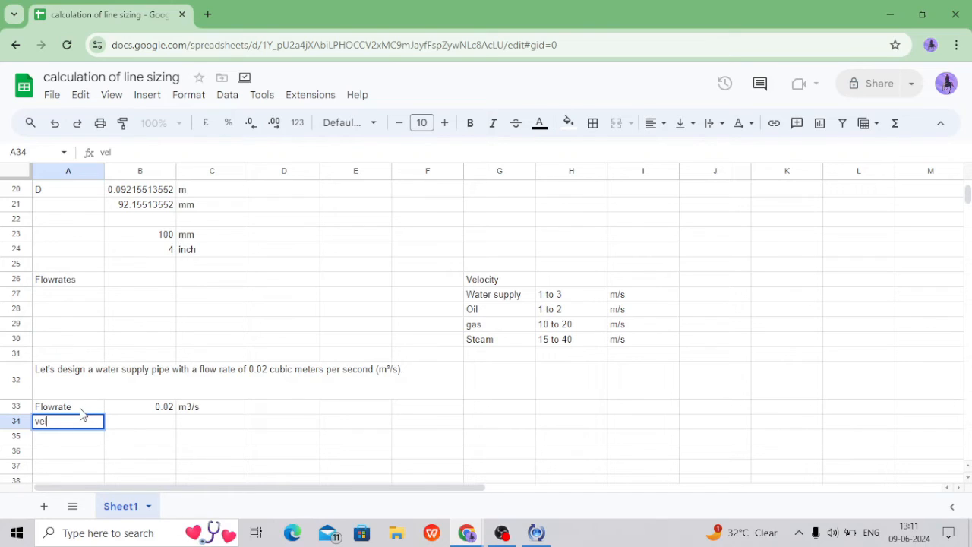
key(Tab)
text(1 to 3)
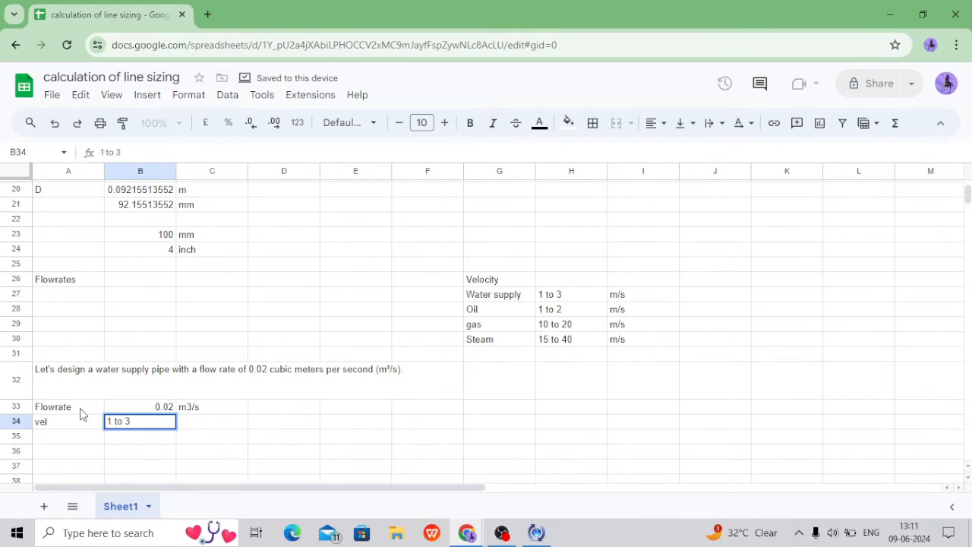
key(Tab)
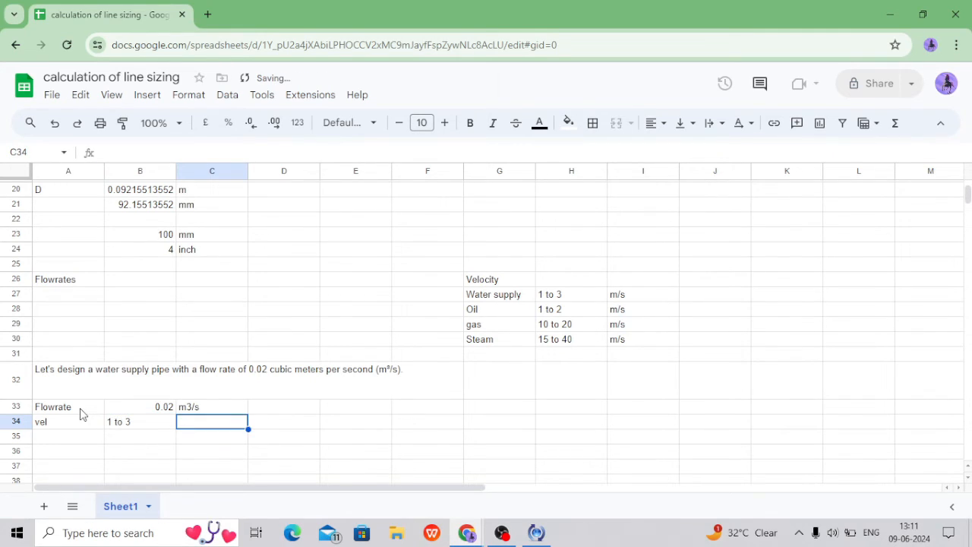
text(m/s)
key(Return)
Step: Enter the heading "1. determination of flow rates" in A36
key(Left)
key(Down)
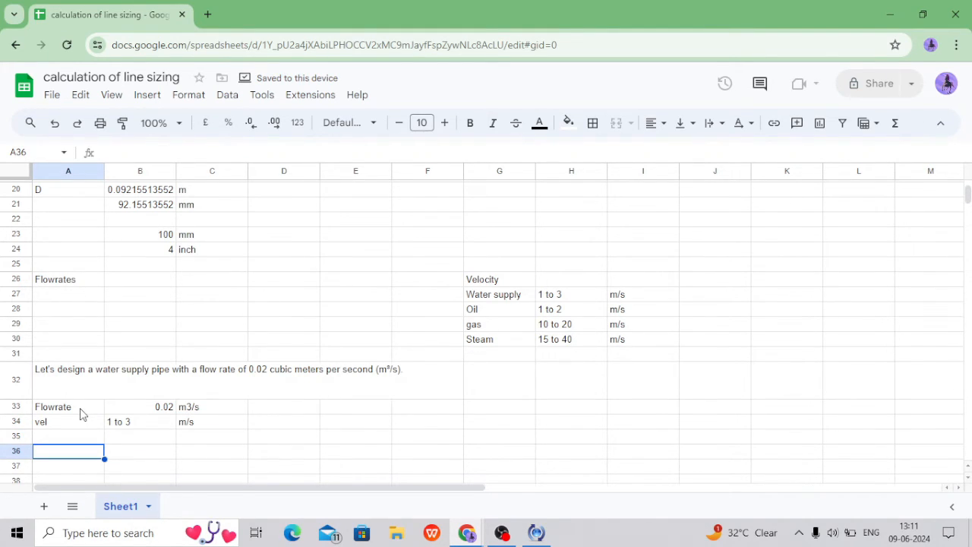
text(1)
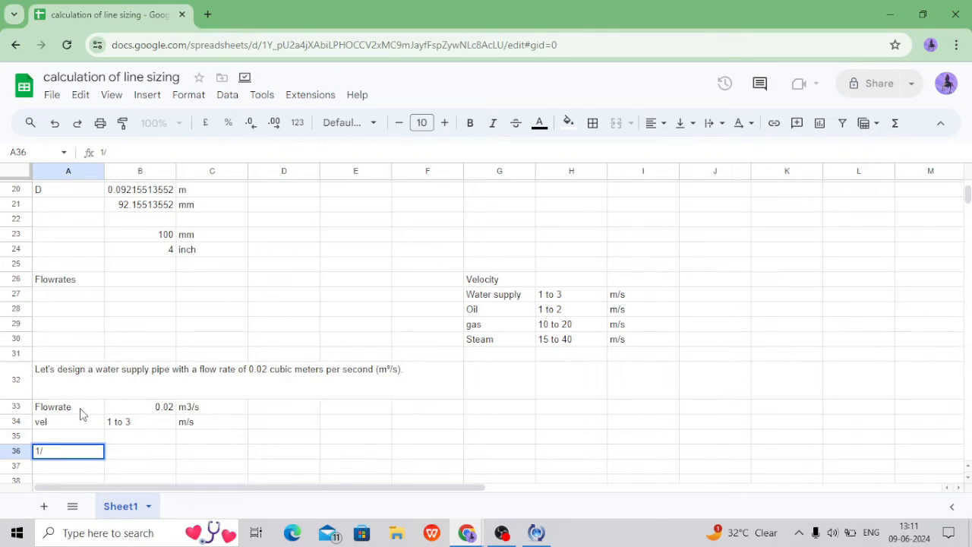
text(. determinati)
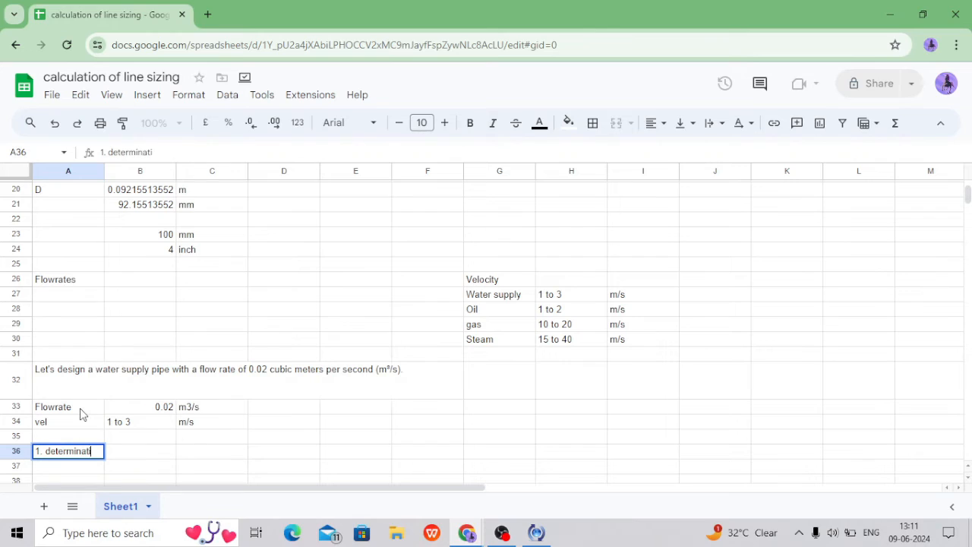
text(on of flow rates)
key(Return)
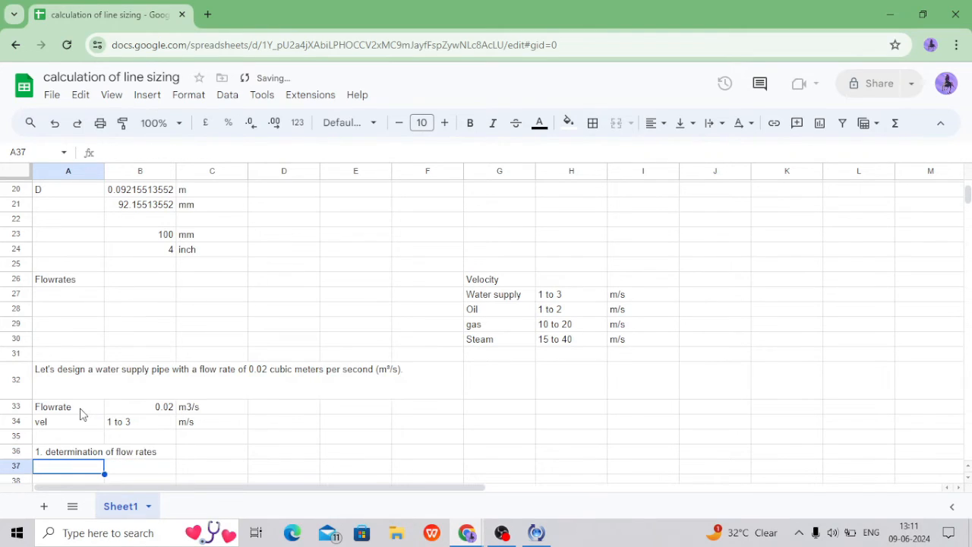
Step: Add the q row under the flow rates heading, with the label in A37, 0.02 in B37 and m3/s in C37
text(q)
key(Tab)
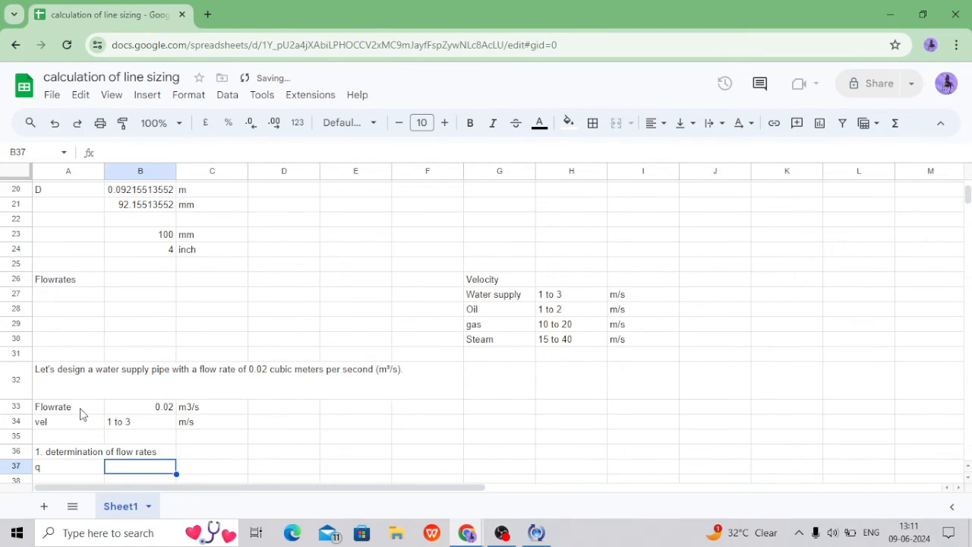
text(0.02)
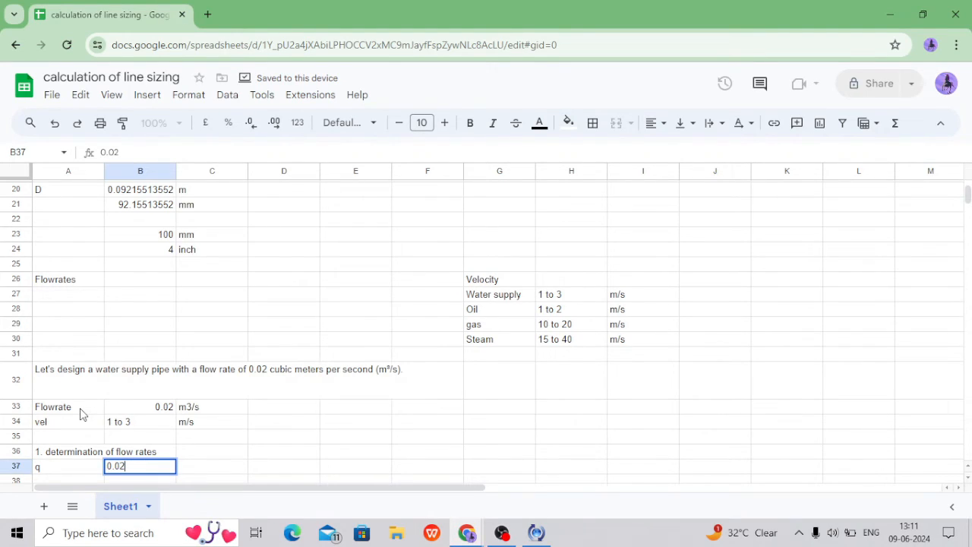
key(Tab)
text(m)
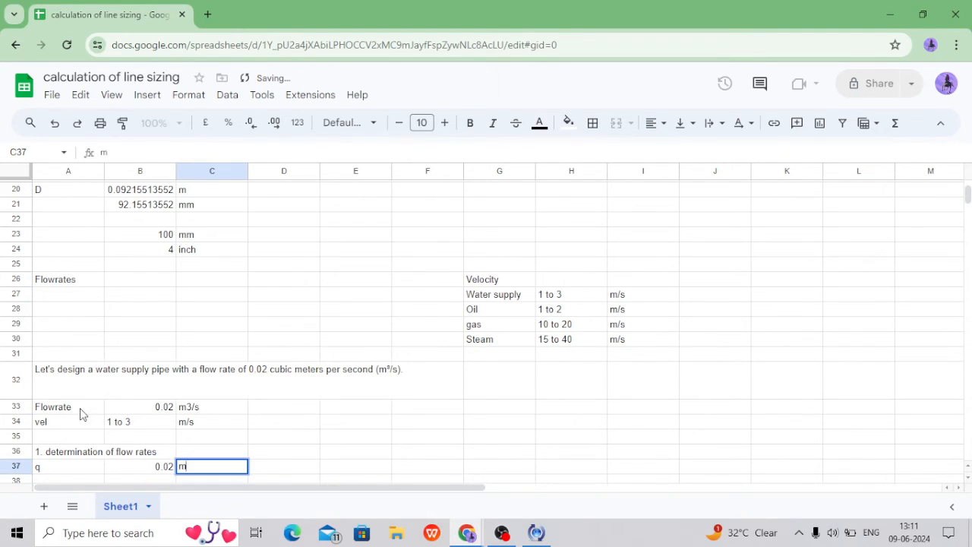
text(3/s)
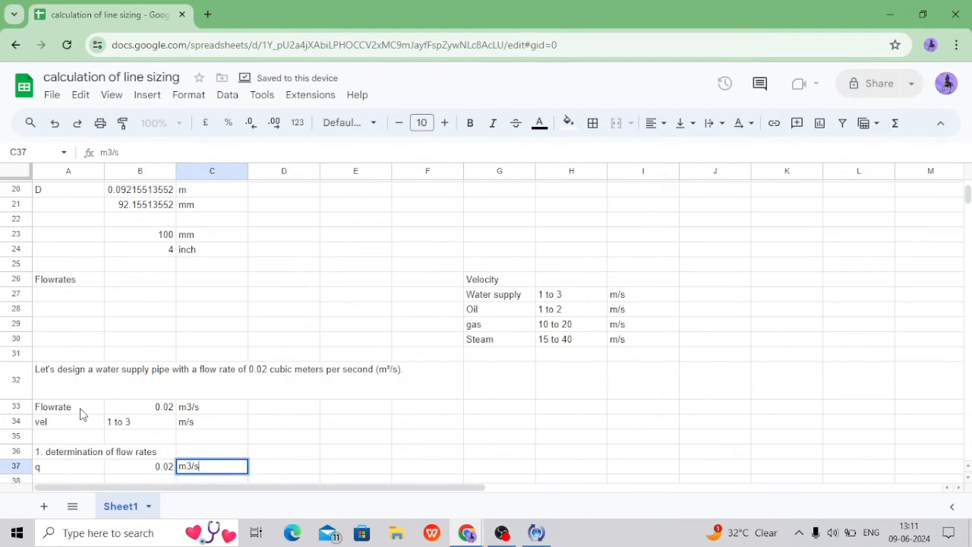
key(Return)
Step: Enter the heading "2. selection of proper velocity" in A39
key(Left)
key(Left)
key(Down)
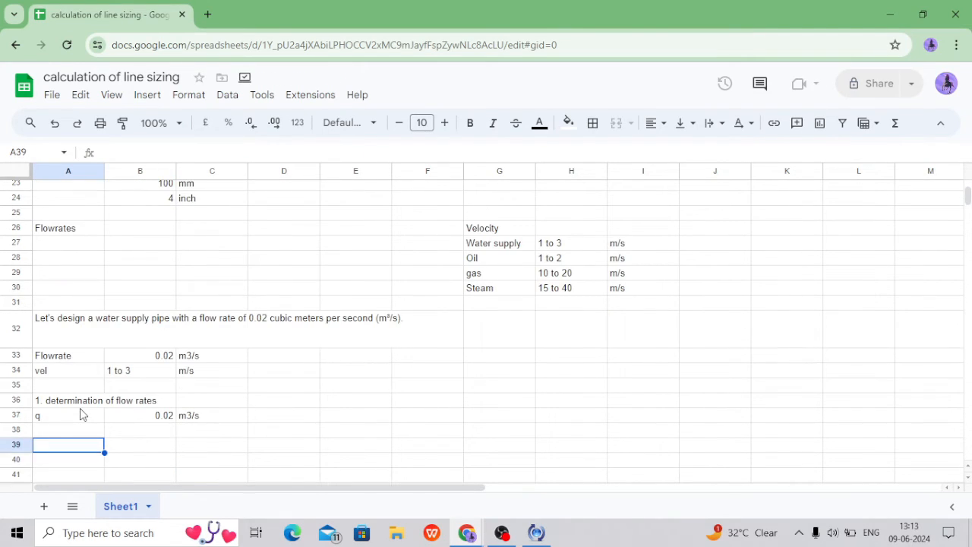
text(2. se)
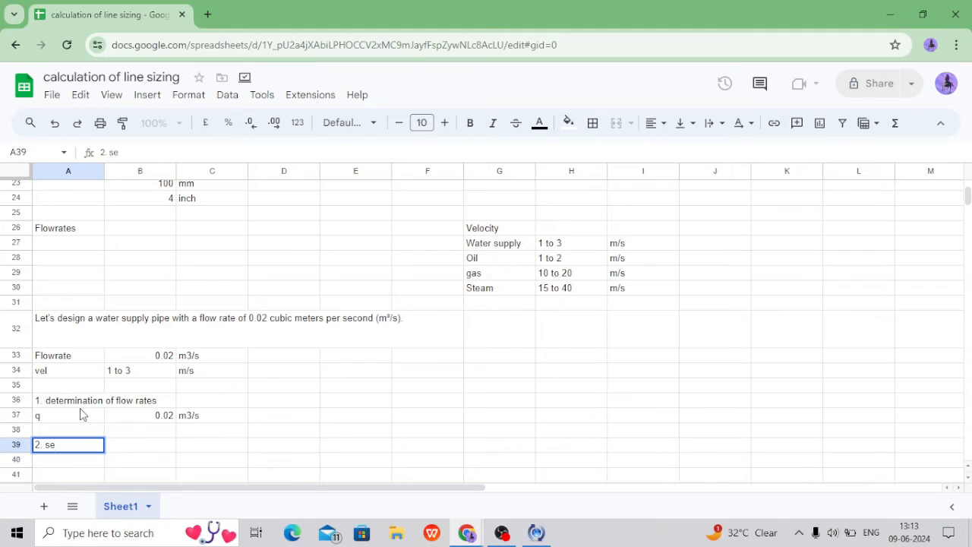
text(lection of proper v)
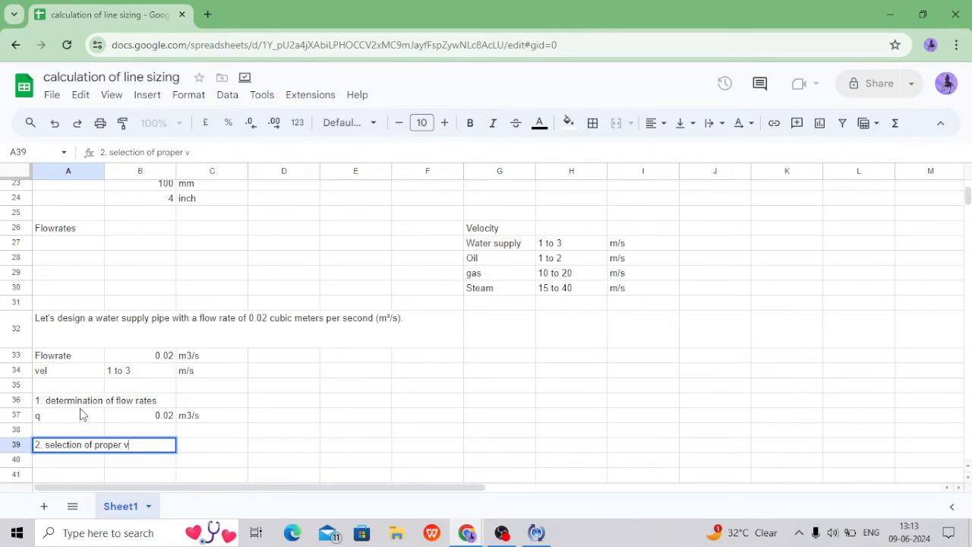
text(elocity)
key(Return)
key(Return)
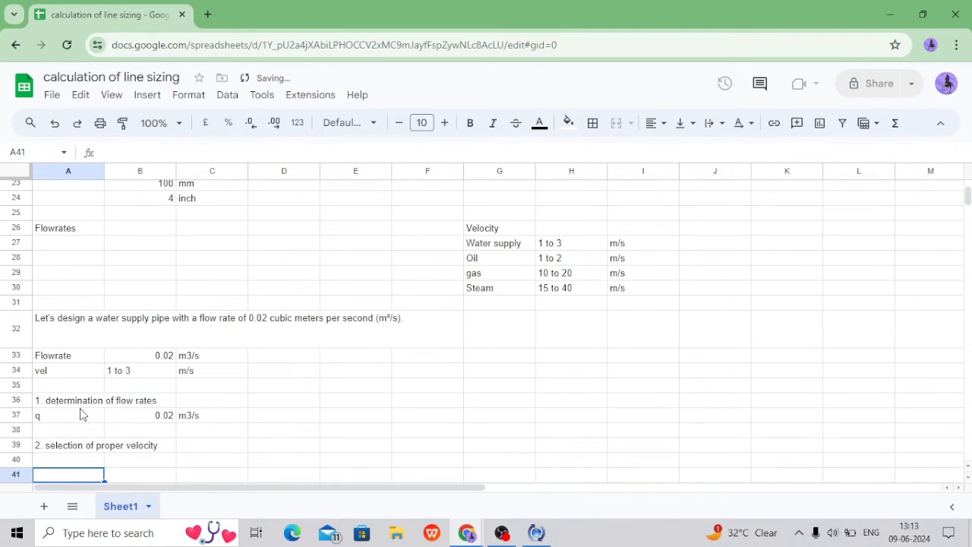
Step: Add the v row under the velocity heading, with the label in A40, 1 to 3 in B40 and m/s in C40
key(Up)
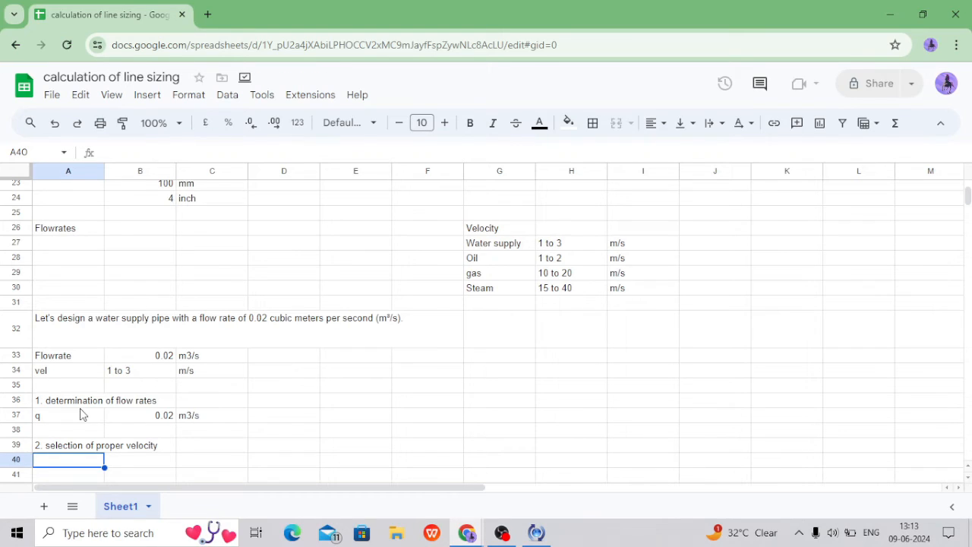
text(v)
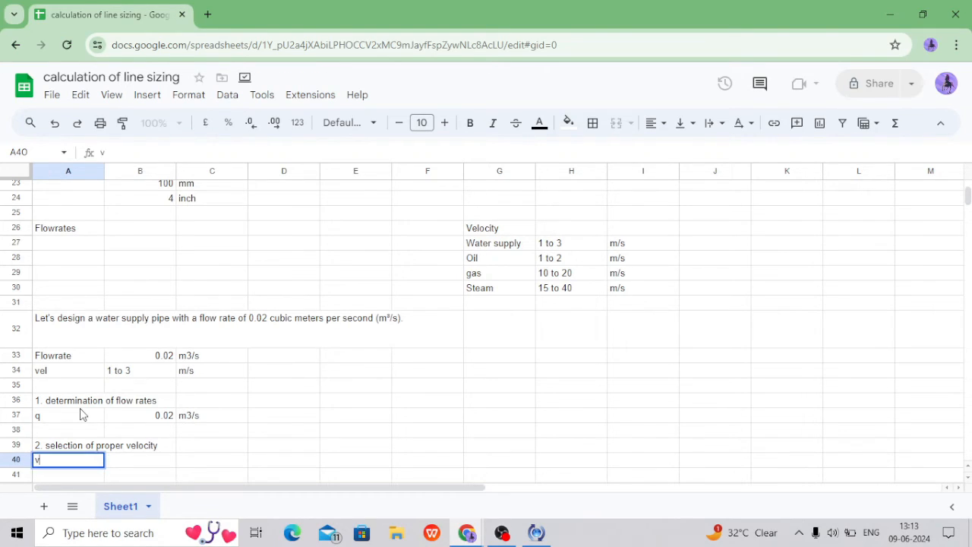
key(Tab)
text(1)
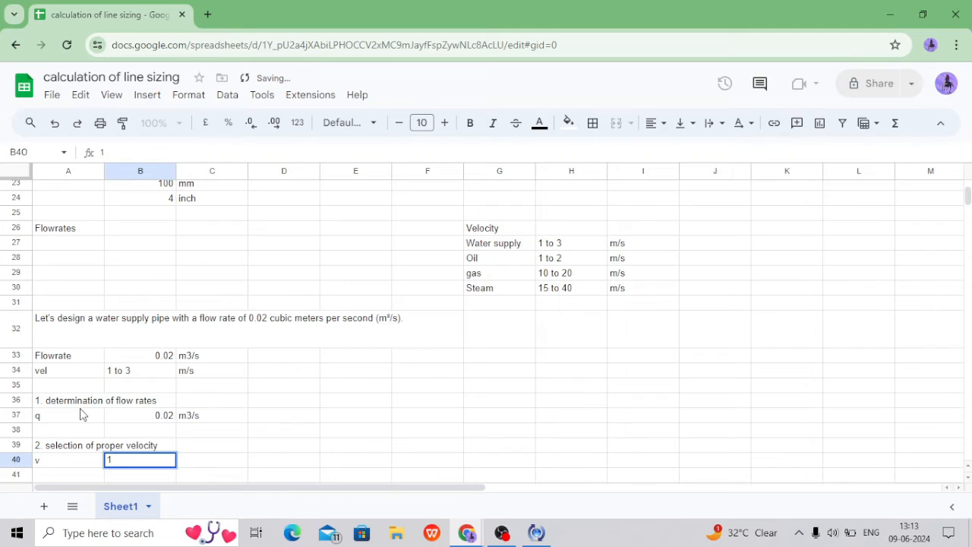
text( to 3)
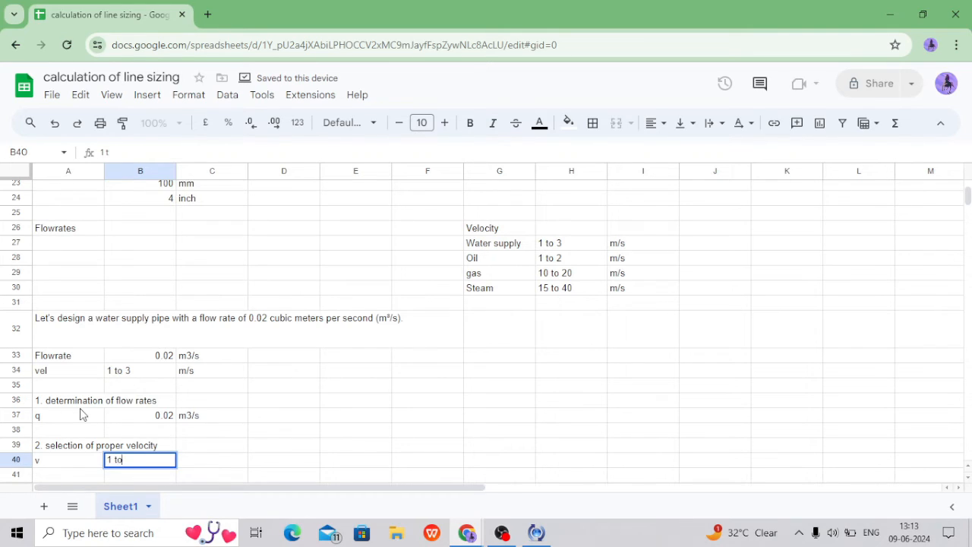
key(Tab)
key(Tab)
key(Tab)
key(Left)
key(Left)
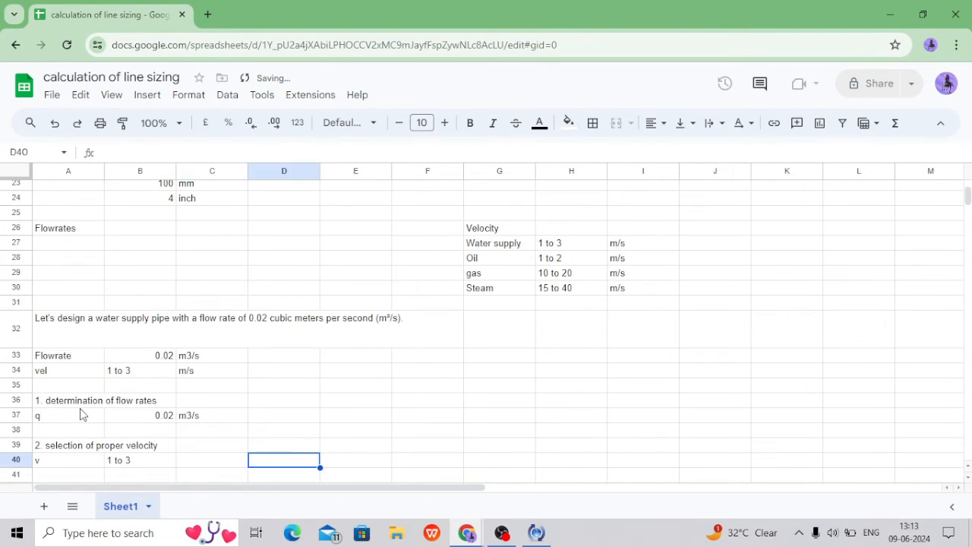
text(m/s)
key(Tab)
Step: Enter the heading "3. Calc. of dia" in A42
key(Down)
key(Down)
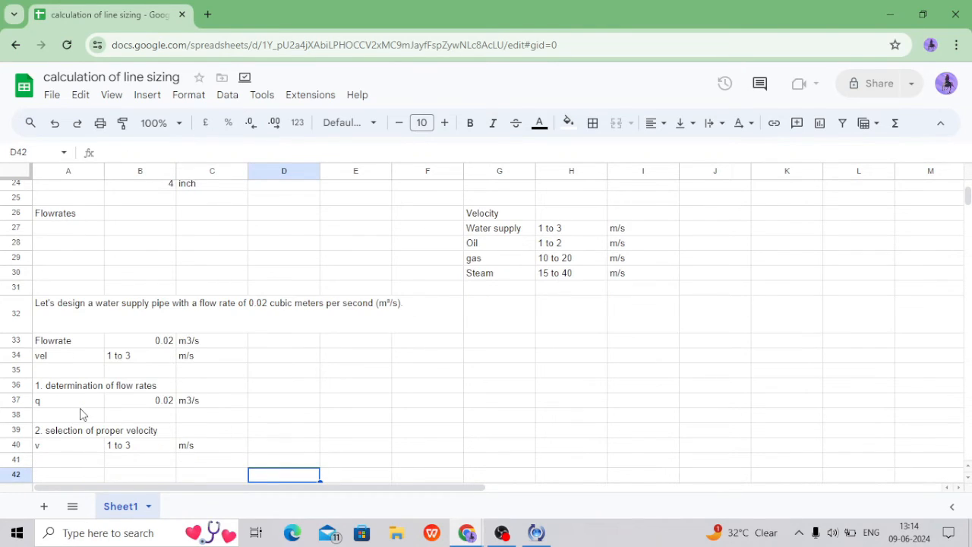
key(Up)
key(Left)
key(Left)
key(Left)
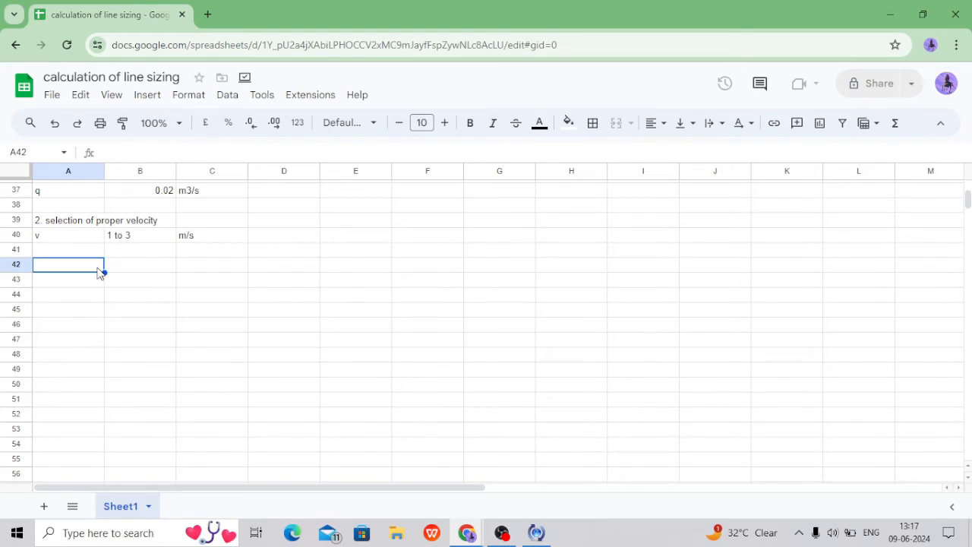
text(3. Ca)
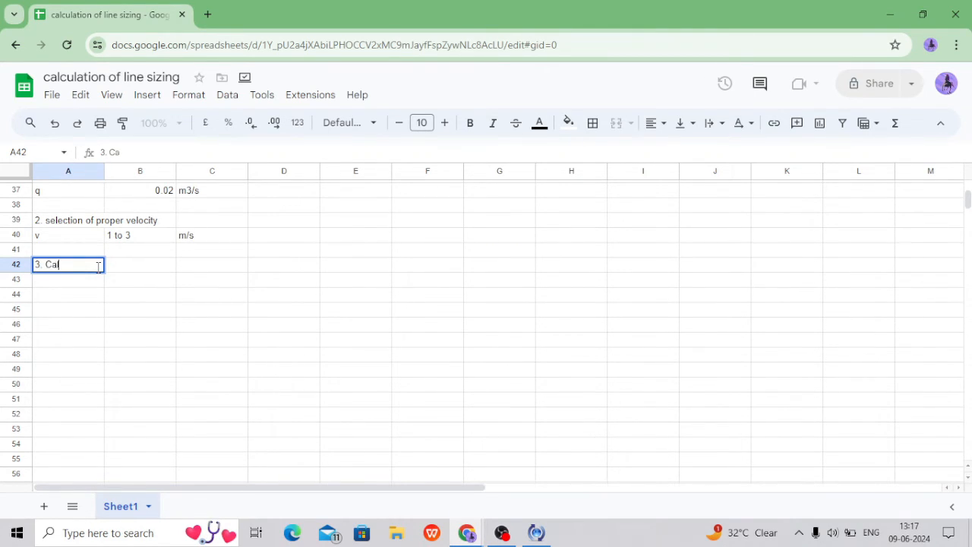
text(lc. of dia)
key(Return)
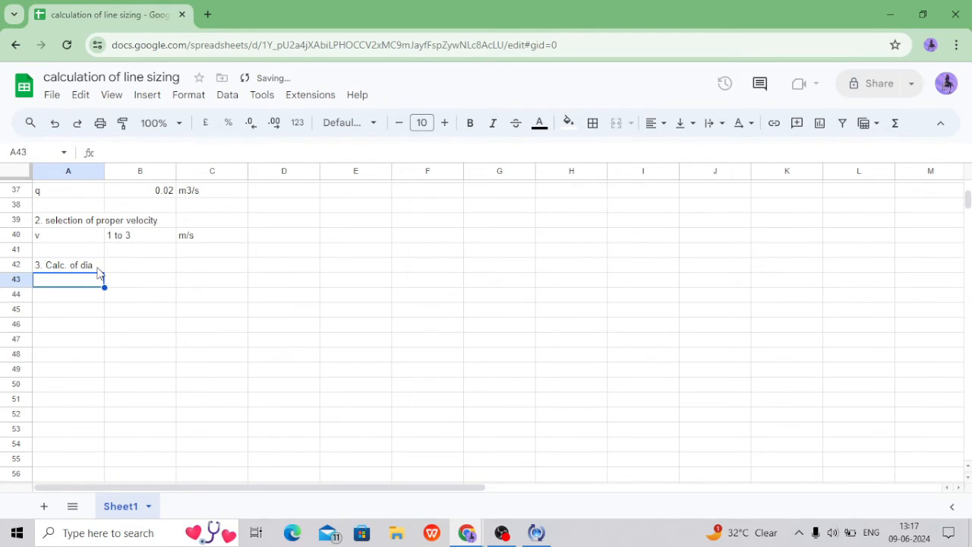
Step: Add the Velocity row, with the label in A43, 1 in C43 and 3 in E43
text(C)
key(BackSpace)
text(V)
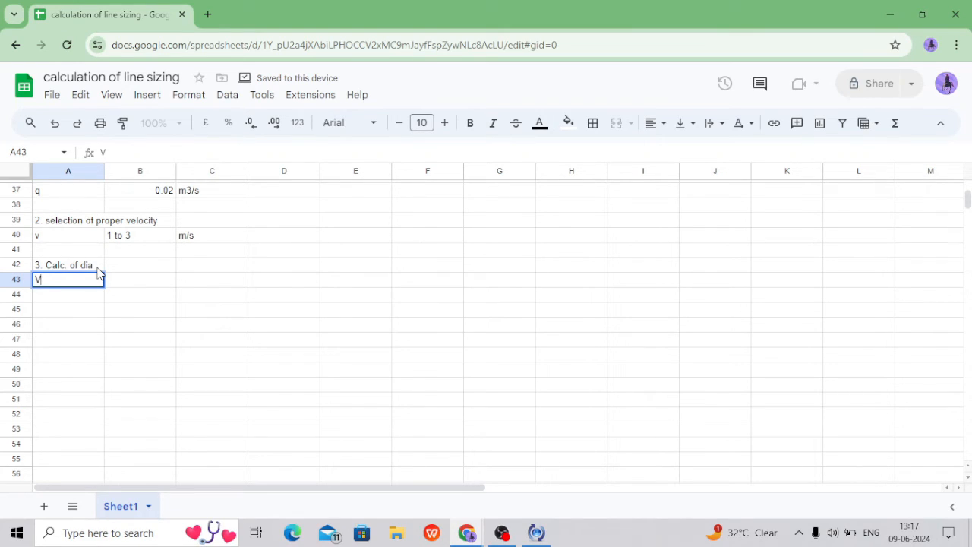
text(elocity)
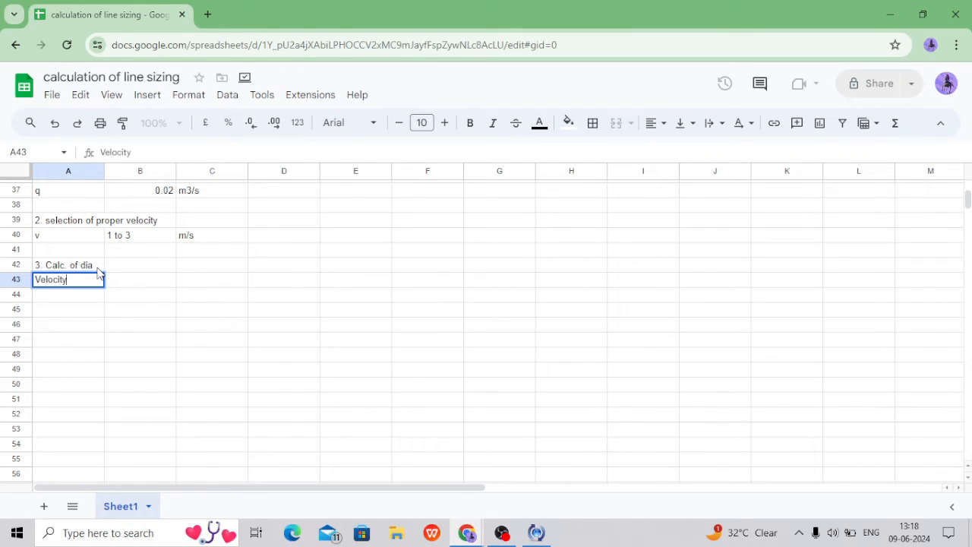
key(Tab)
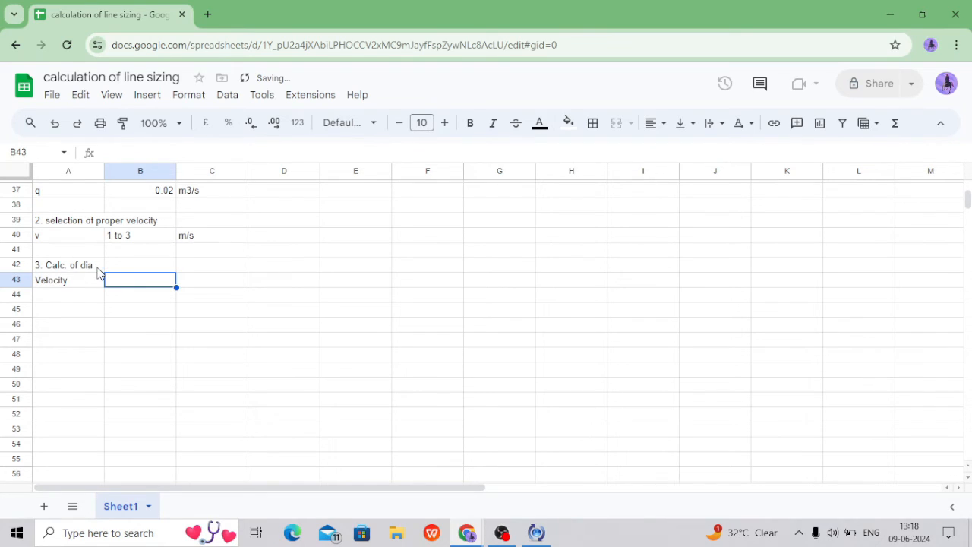
key(Tab)
text(1)
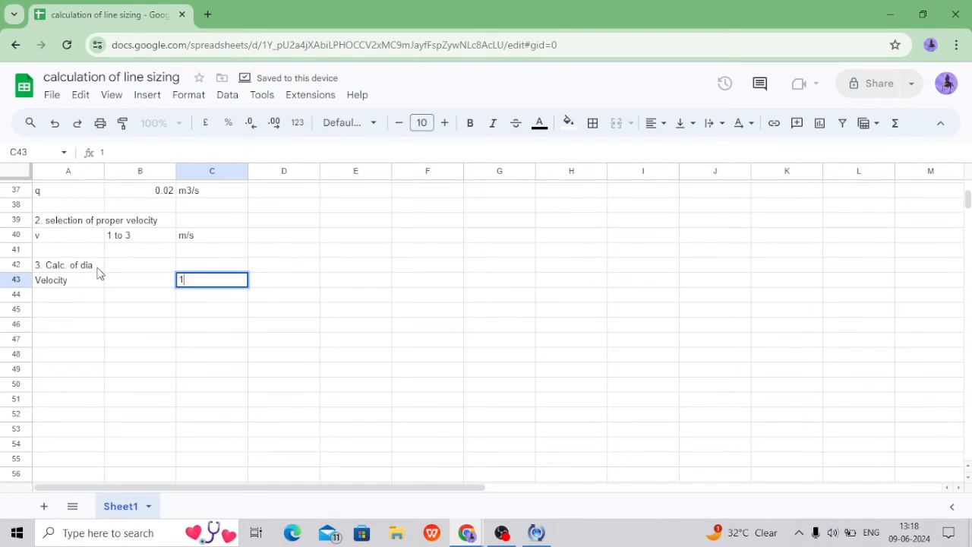
key(Tab)
key(Tab)
text(3)
key(Return)
Step: Label the two velocity columns above their values, with lower in C42 and upper in E42
key(Up)
key(Up)
key(Left)
key(Left)
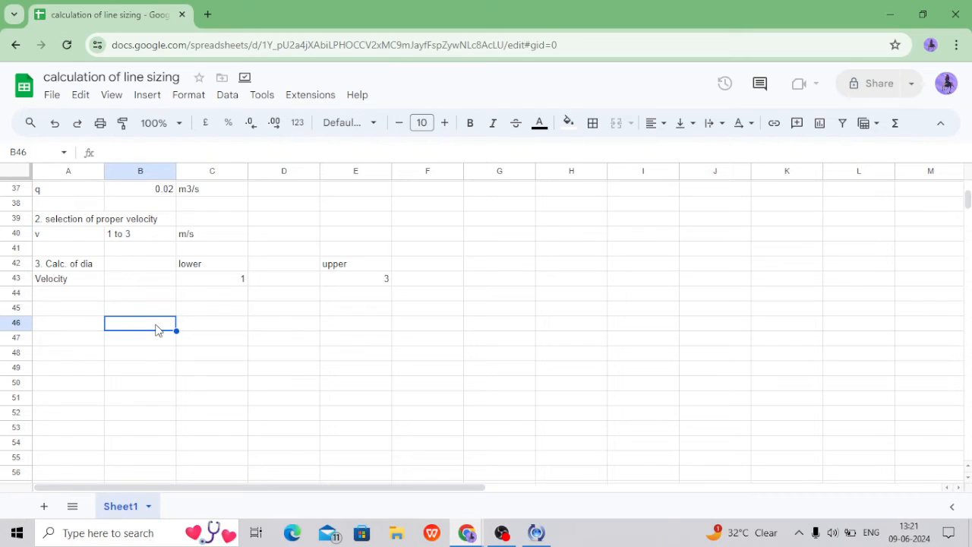
text(a)
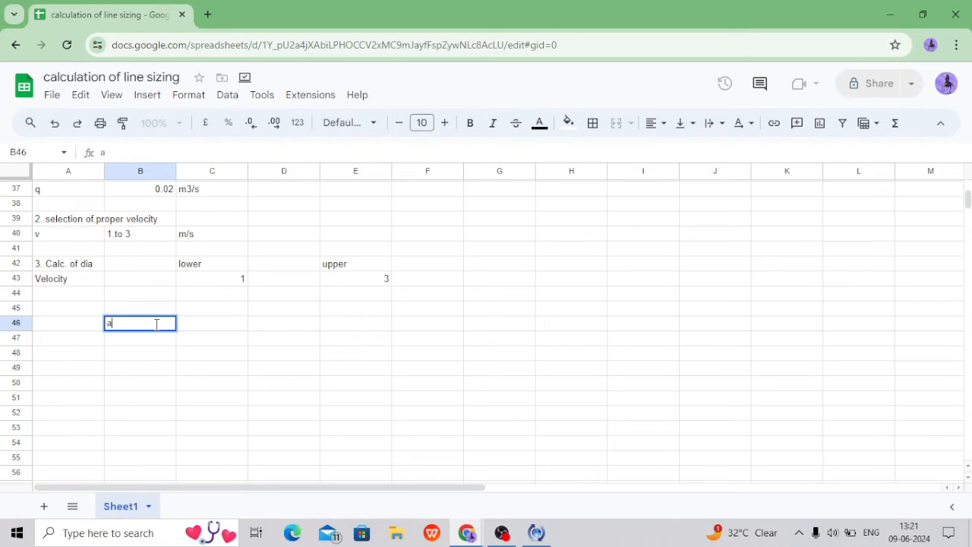
key(BackSpace)
key(Left)
key(Up)
key(Up)
text(Area)
key(Tab)
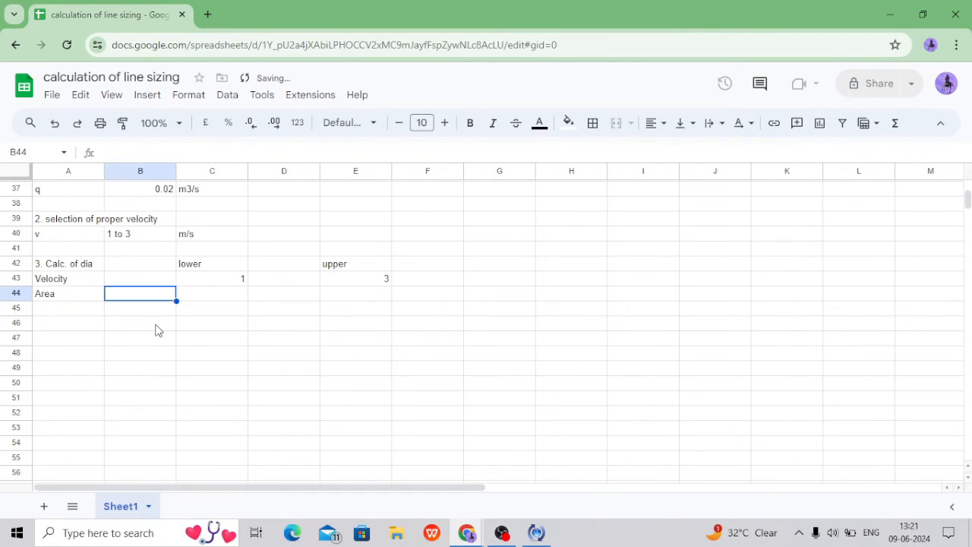
key(Right)
key(Left)
key(Right)
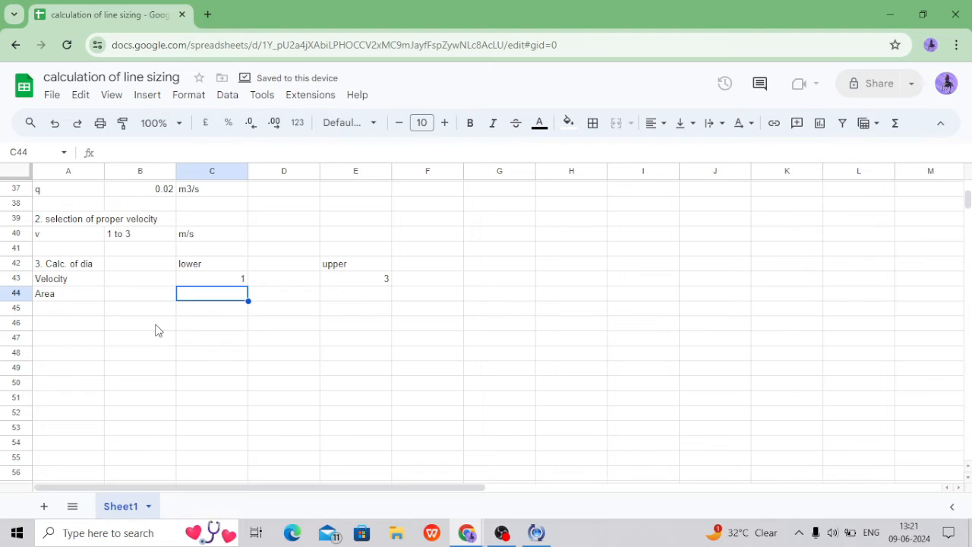
text(=)
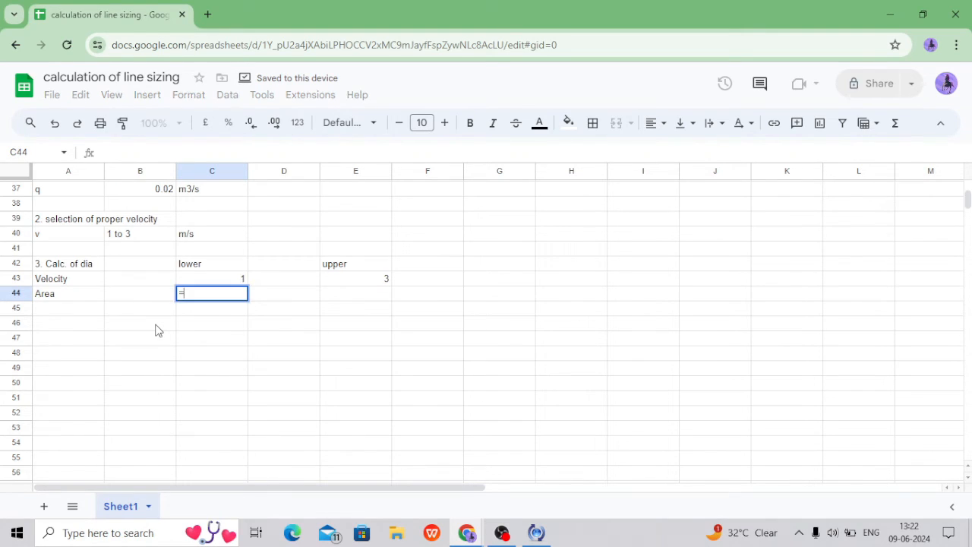
key(BackSpace)
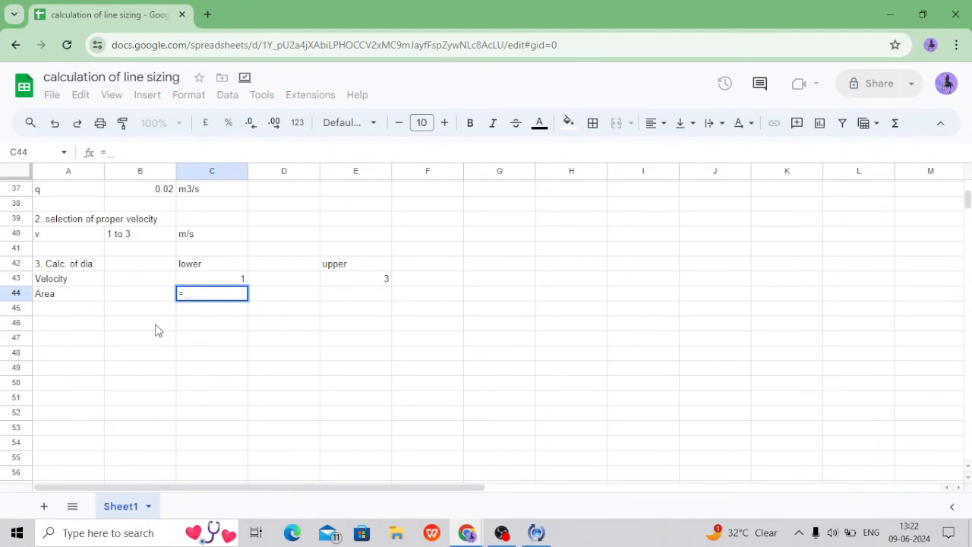
key(Left)
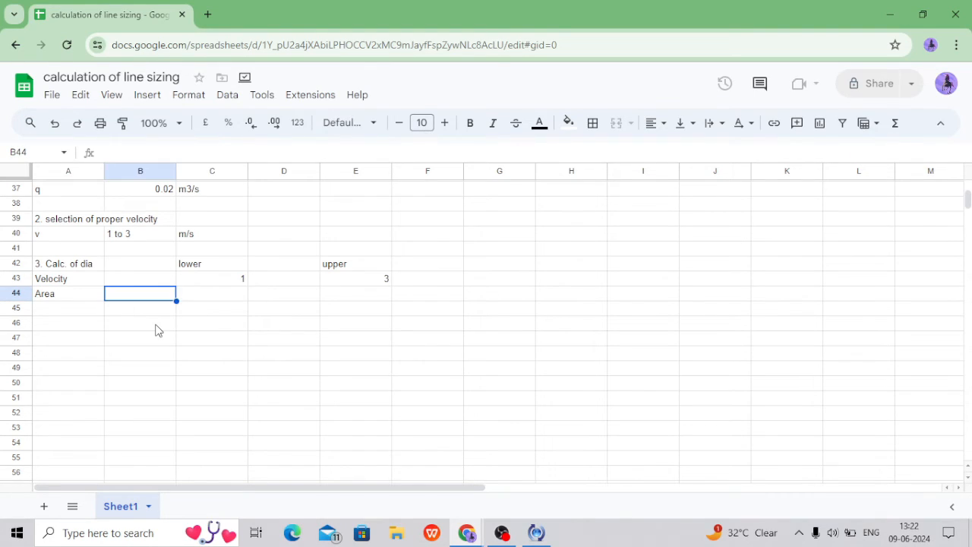
key(Left)
key(Delete)
Step: Label the two rows below Velocity, with Q in A44 and A in A45
text(Q)
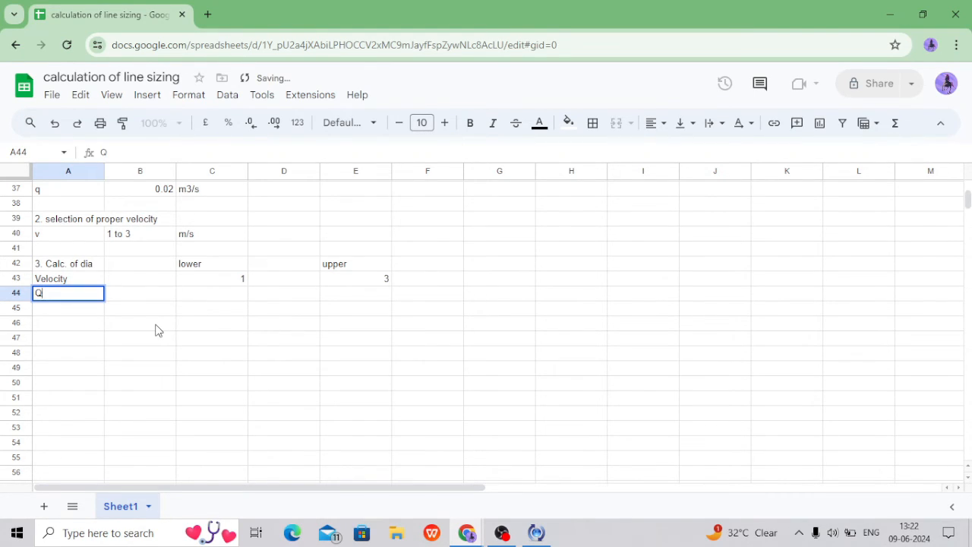
key(Return)
text(A)
Step: Calculate the lower-velocity area in C45 with the formula =B44/C43
key(Right)
key(Right)
text(=)
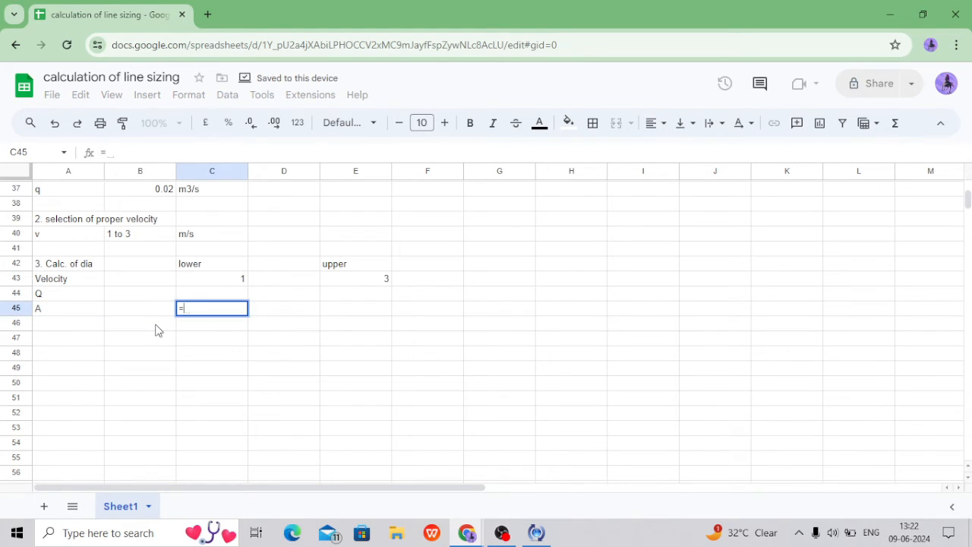
key(Up)
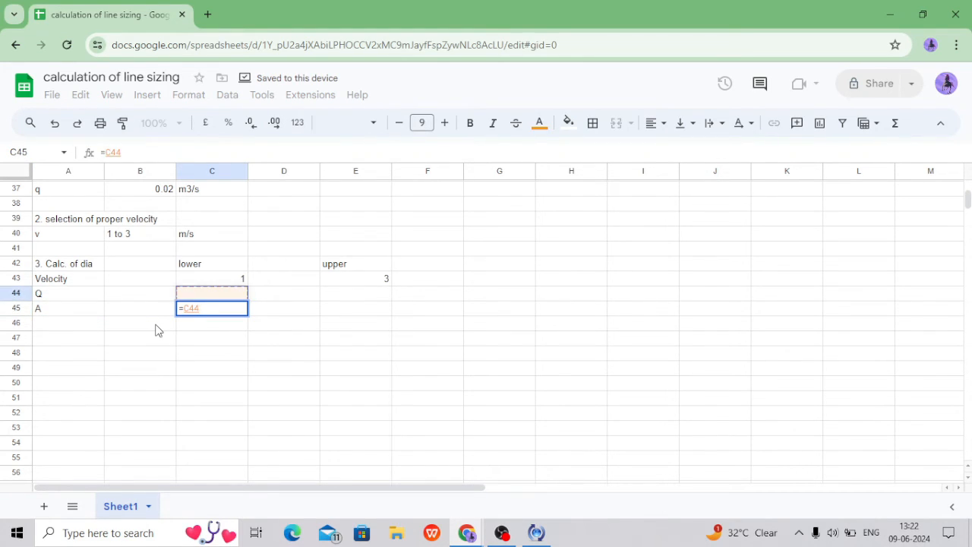
key(Left)
text(/)
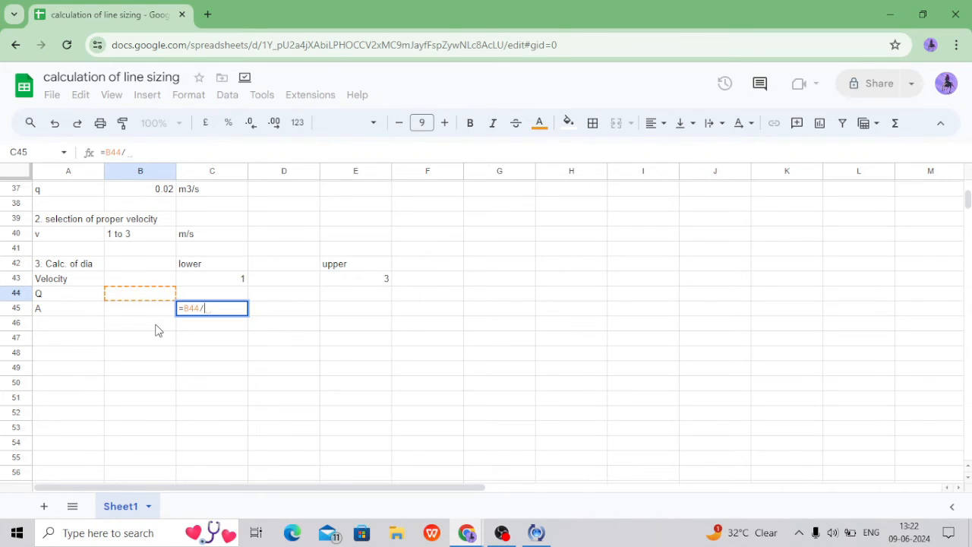
key(Up)
key(Up)
key(Return)
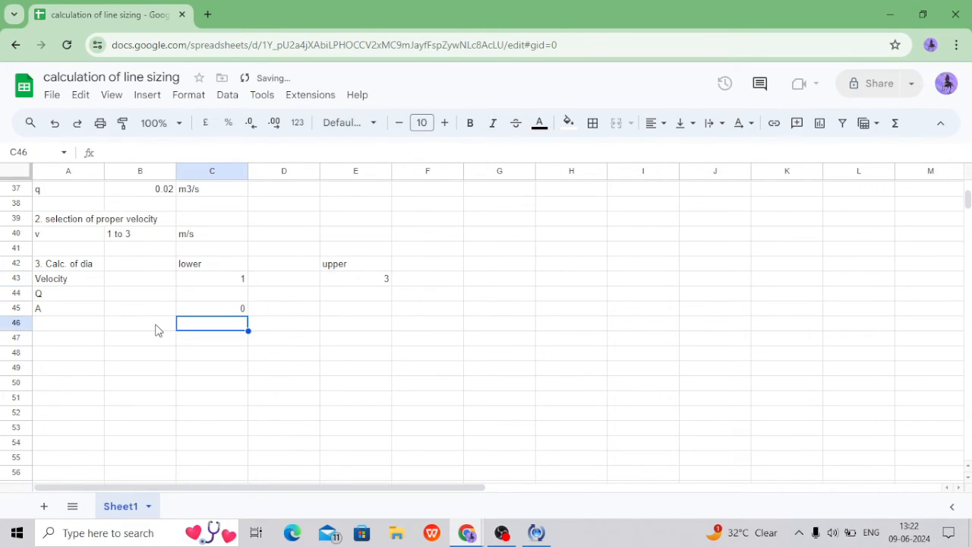
Step: Enter 0.02 as the Q value in B44 and check the area formula in C45
double_click(164, 299)
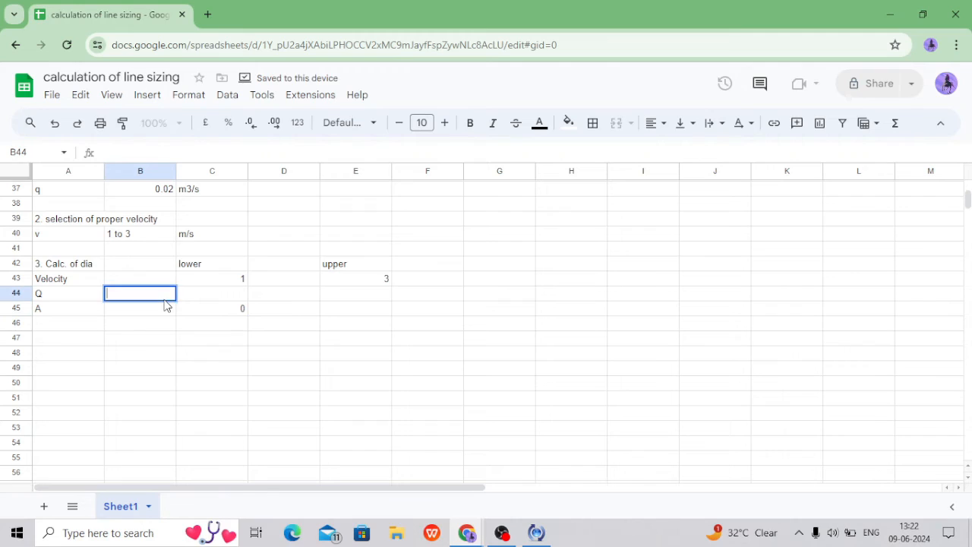
text(0.02)
click(170, 325)
click(243, 310)
double_click(243, 309)
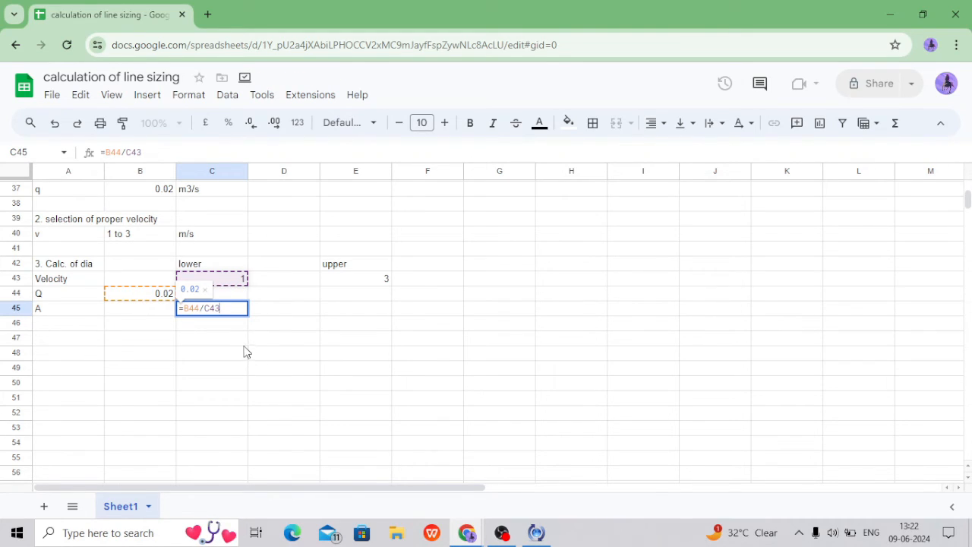
Step: Add the unit m2 in D45 beside the calculated area
double_click(275, 309)
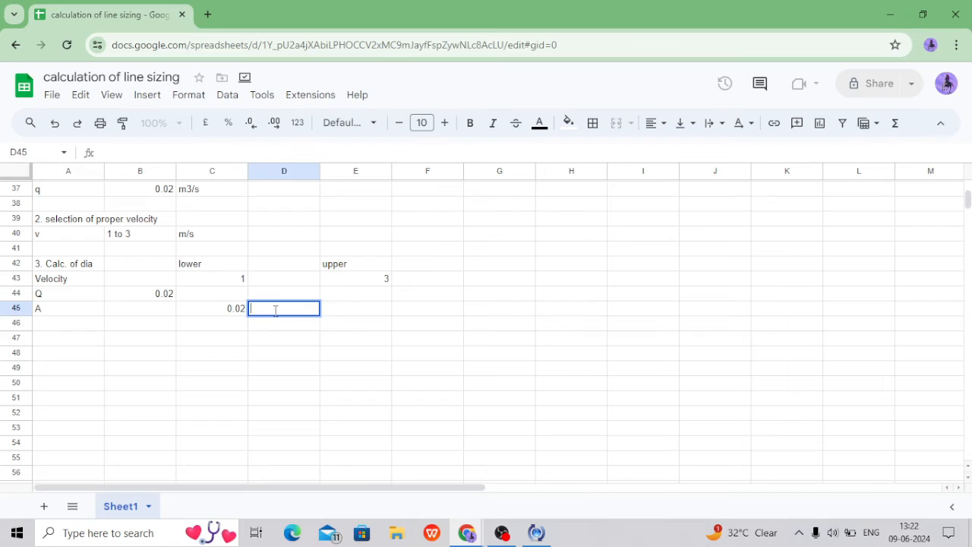
text(m2)
key(Tab)
Step: Write the circle area relation A=pi*r2 in A47
key(Down)
key(Left)
key(Left)
key(Left)
key(Left)
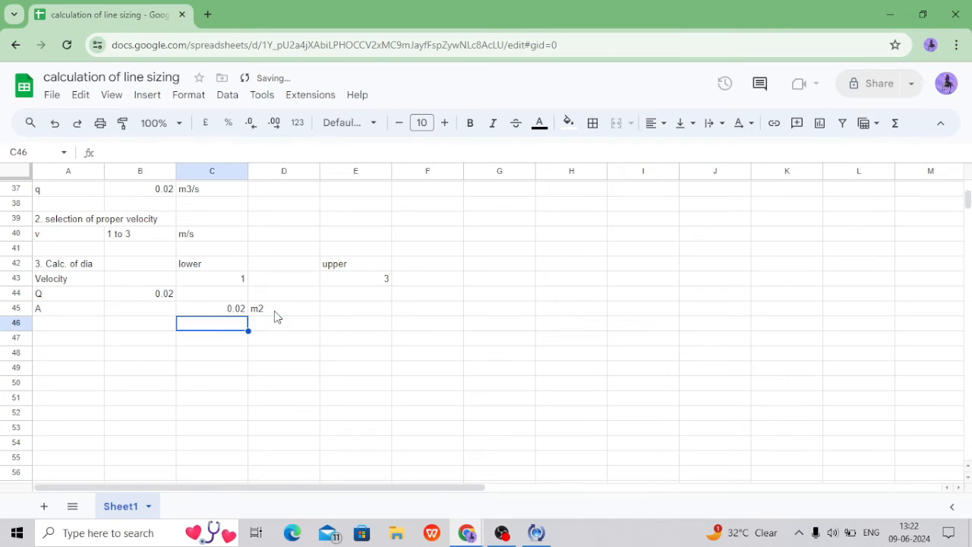
key(Down)
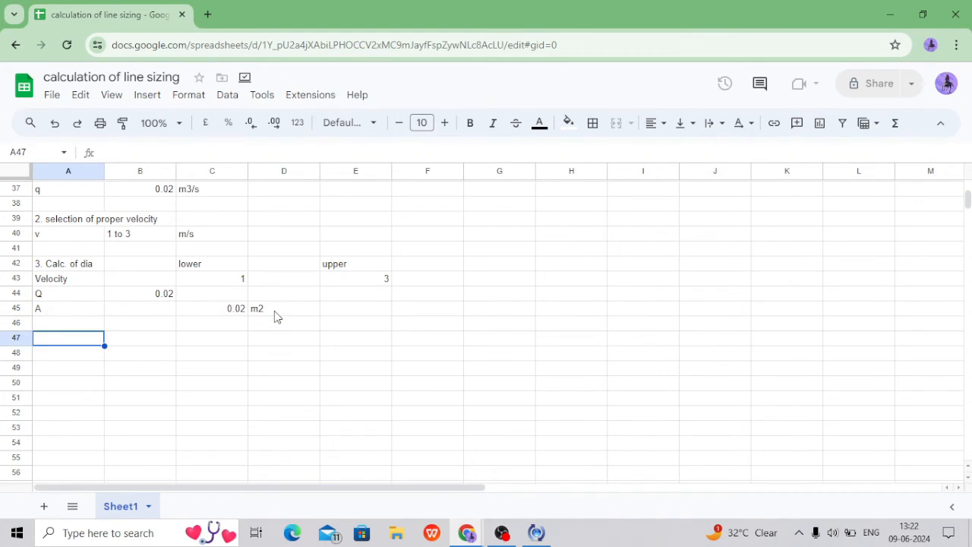
text(A=)
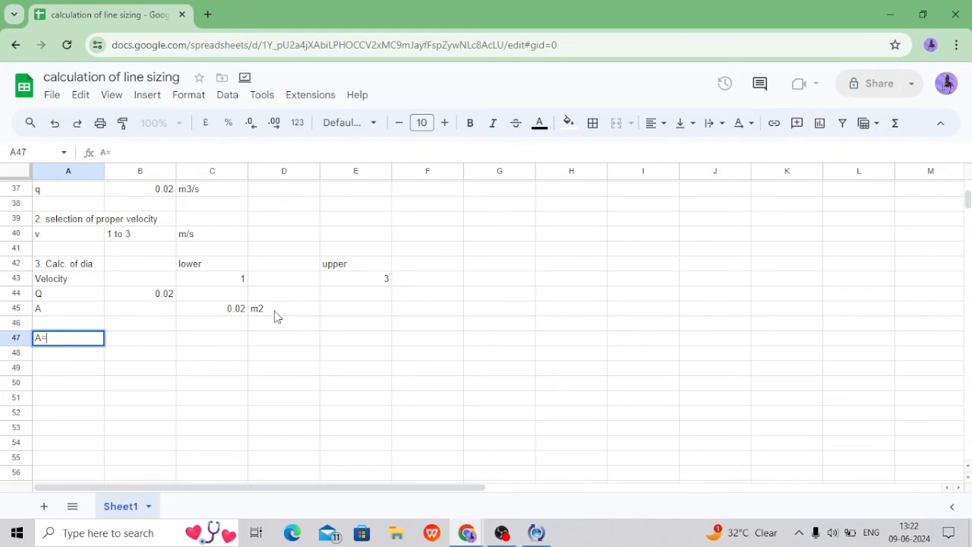
text(pi*r2)
key(Return)
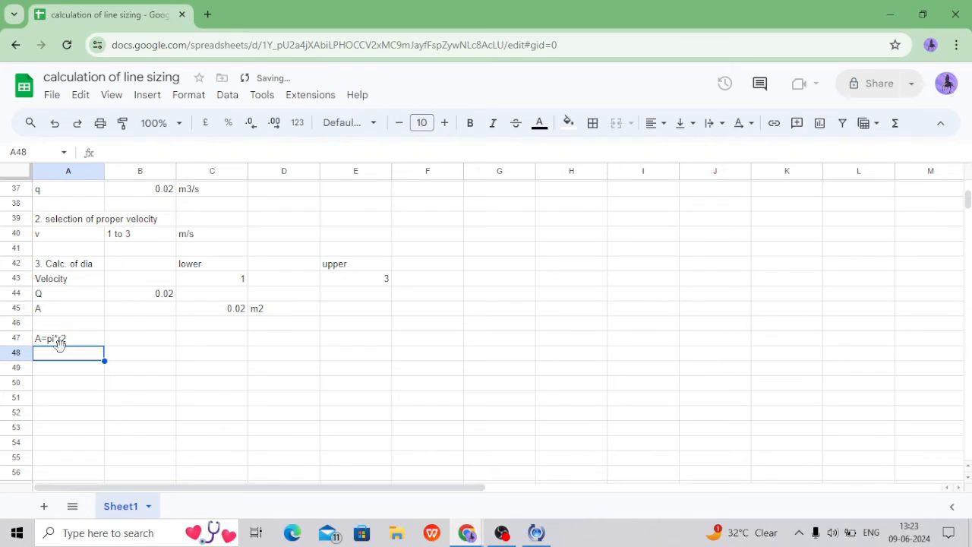
Step: Write the rearranged relation in row 48, with (D/2)^2 in A48 and A/pi in B48
double_click(62, 355)
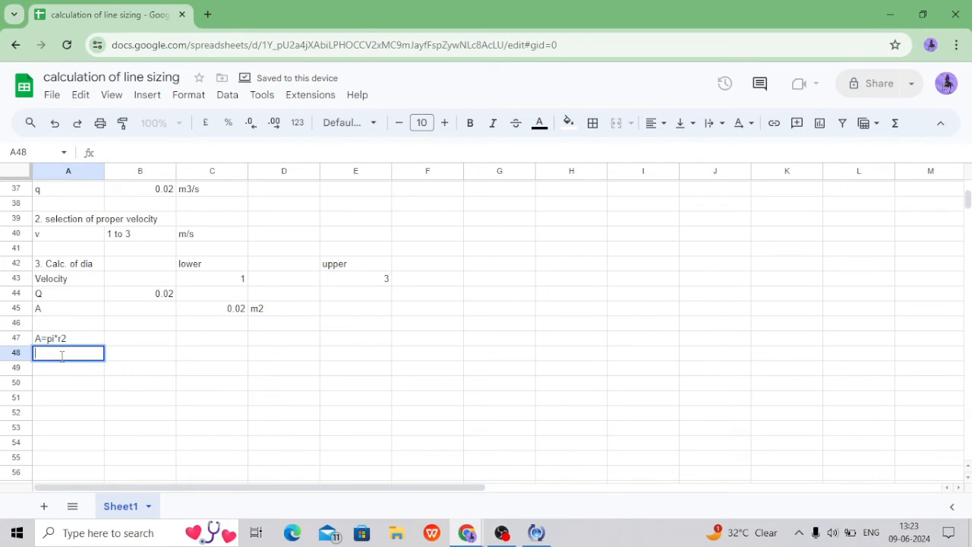
text((D/2)
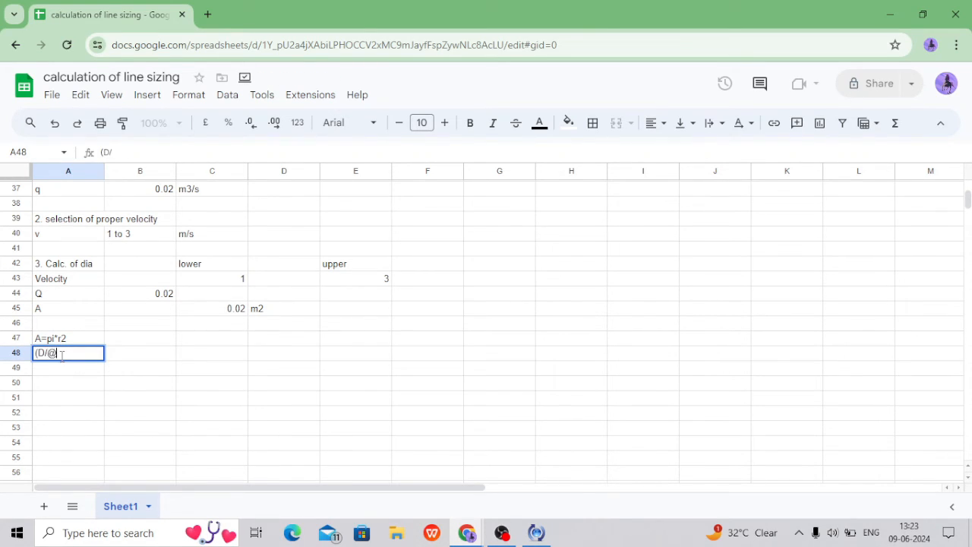
text()2)
key(BackSpace)
text(^2)
click(149, 358)
text(A)
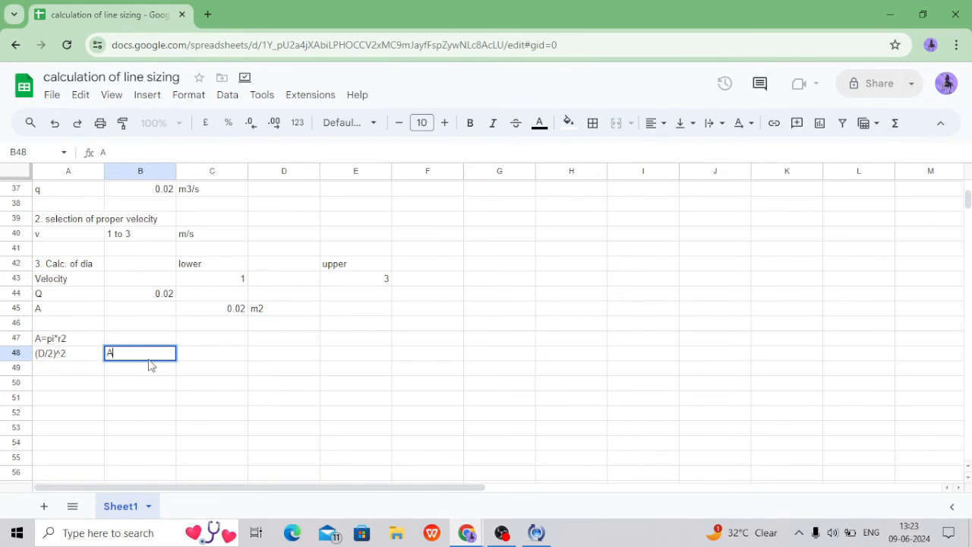
text(/pi)
Step: Calculate (D/2)^2 in C48 with the formula =C45/3.14
click(225, 361)
double_click(224, 355)
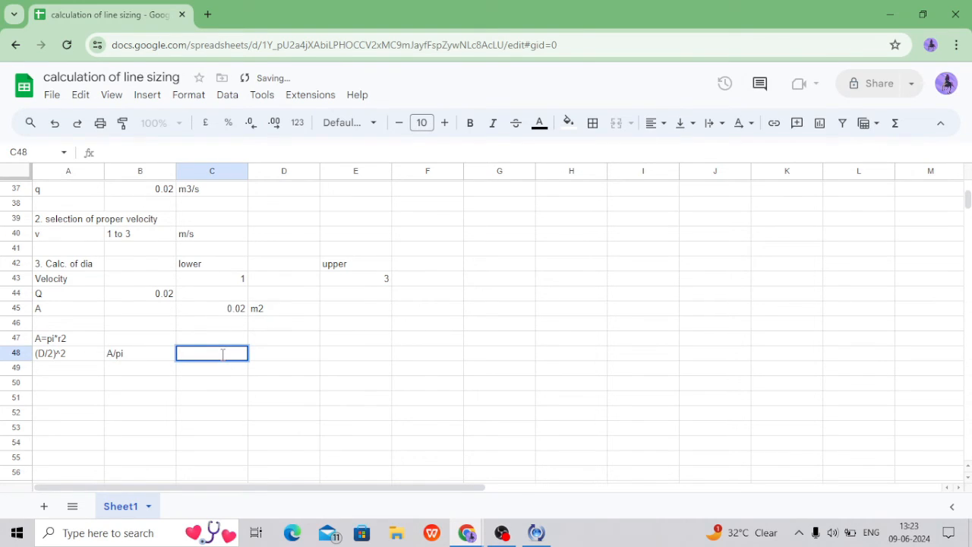
text(=)
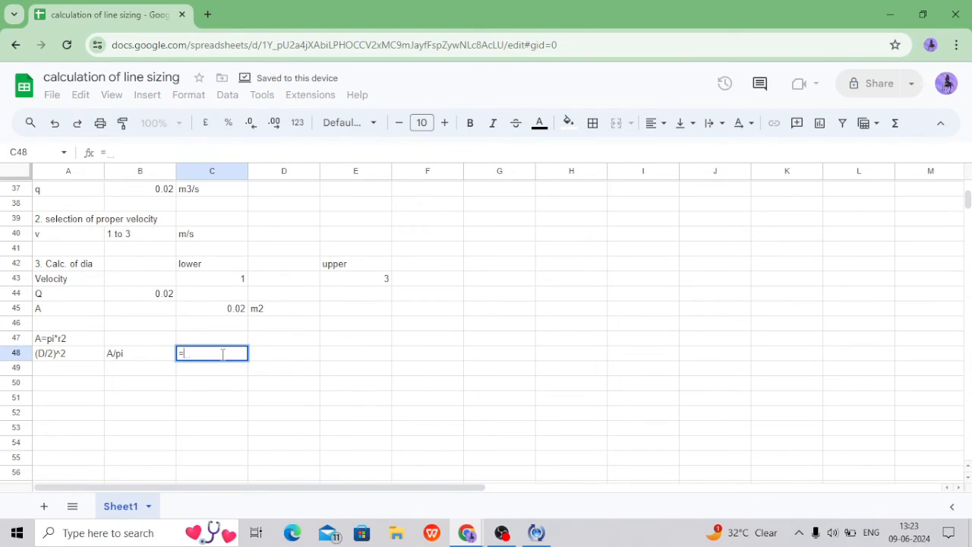
click(223, 311)
text(/)
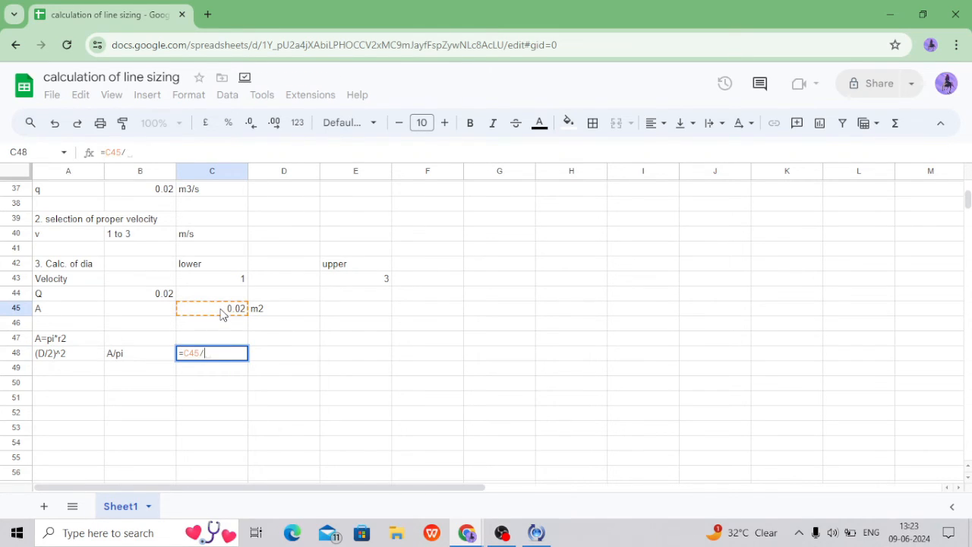
text(3)
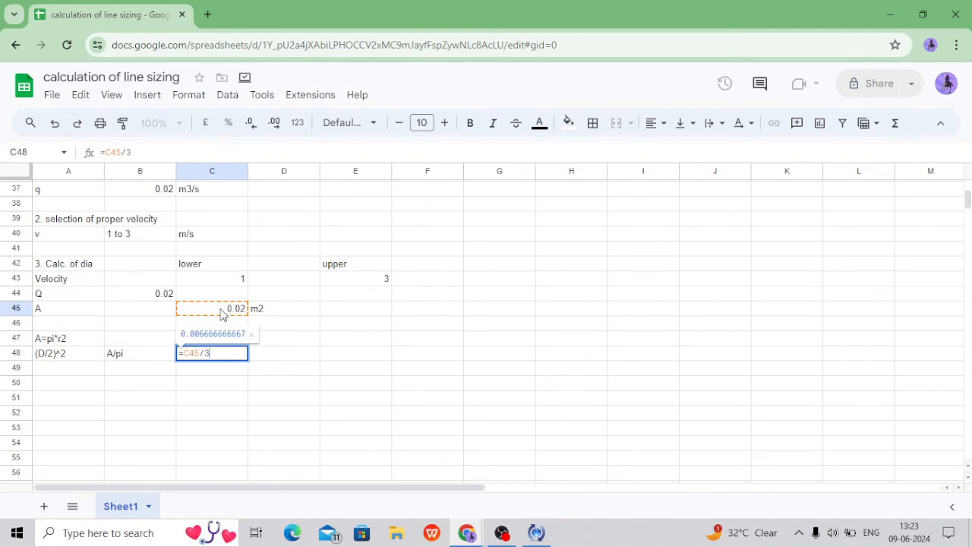
text(.14)
key(Return)
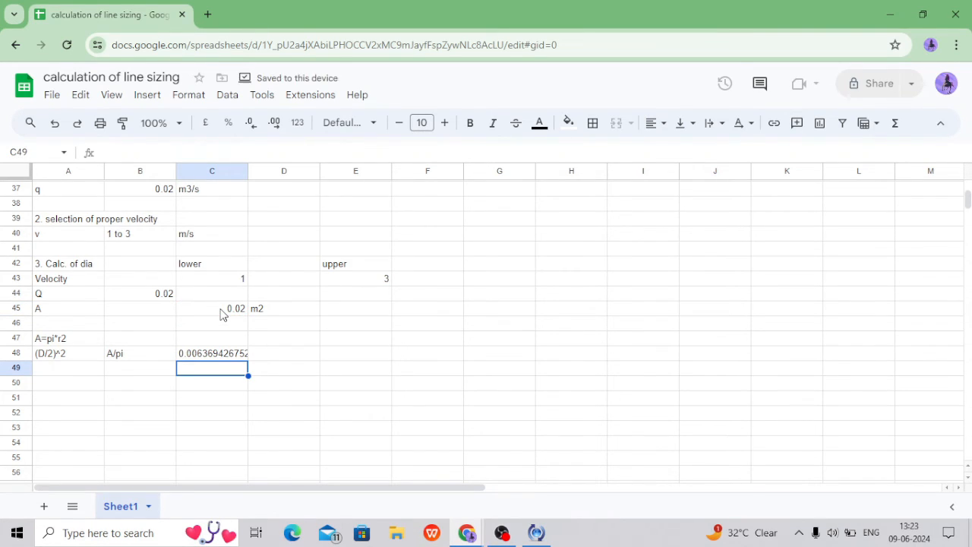
Step: Add the D/2 row with the label in A49 and =C48^(1/2) in C49, and label A50 as D
double_click(45, 371)
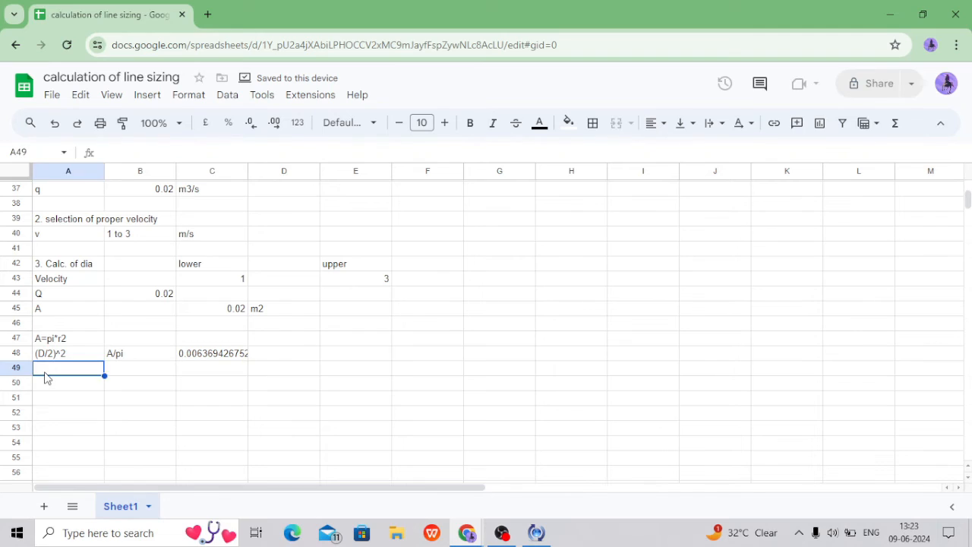
text(D)
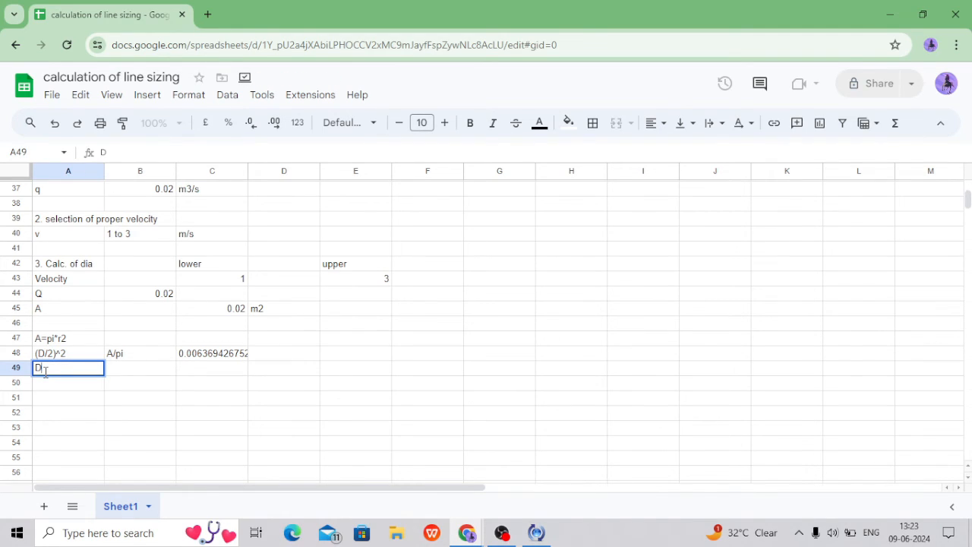
text(/2)
key(Tab)
key(Tab)
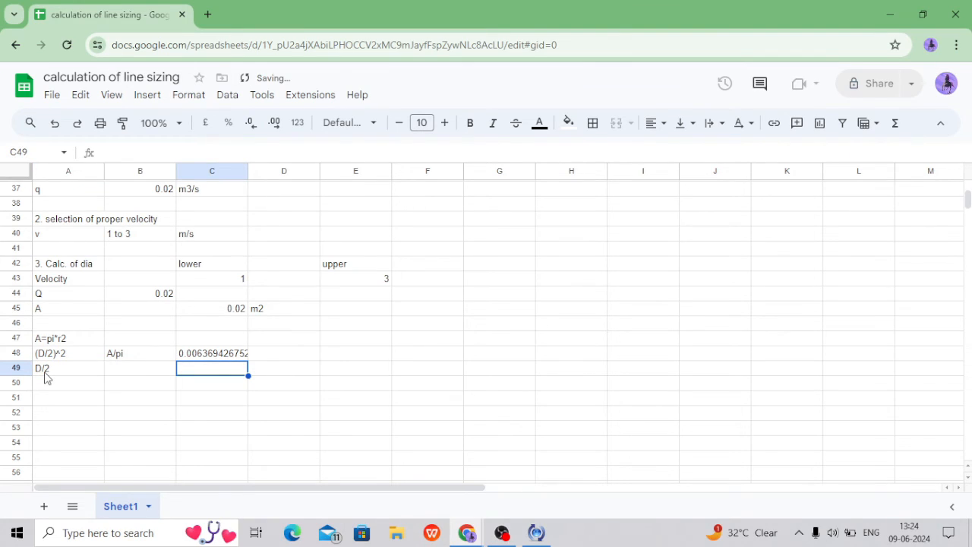
text(=)
key(Up)
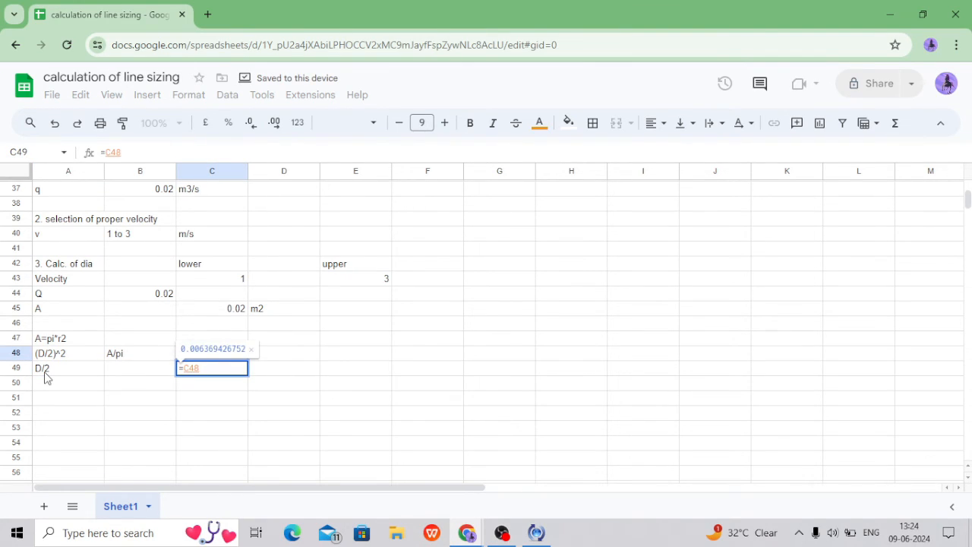
text(^(1/2)
key(Return)
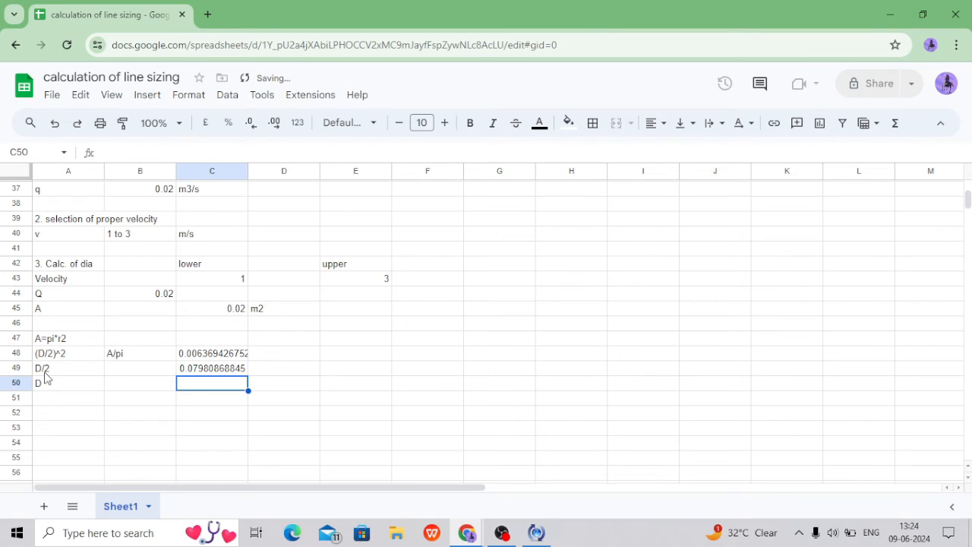
Step: Calculate the diameter in C50 with the formula =C49*2 and add the unit m in D50
text(=C49)
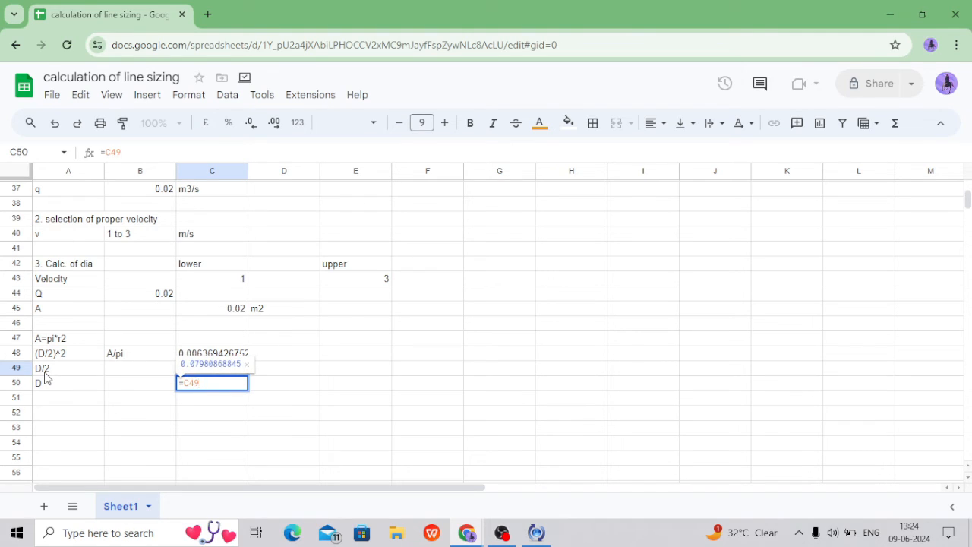
text(*2)
key(Return)
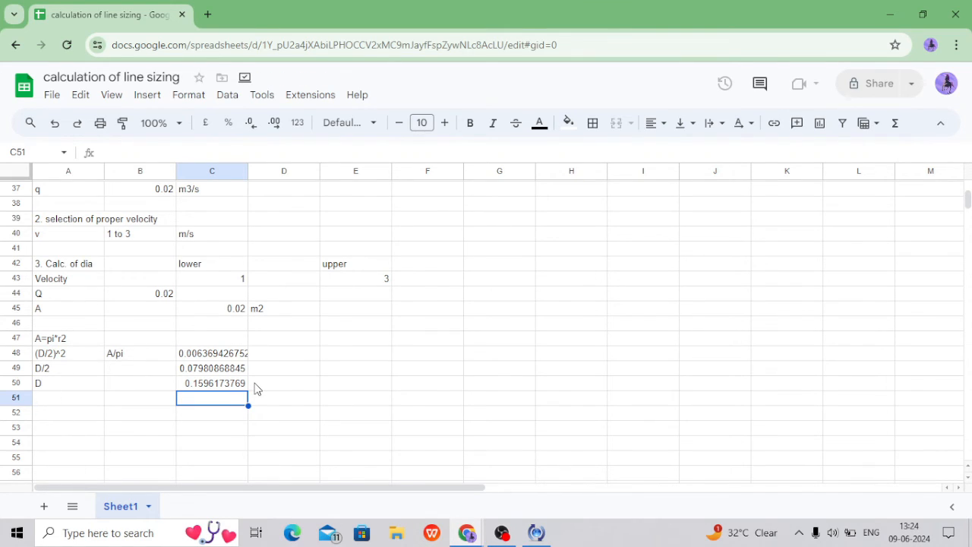
double_click(255, 384)
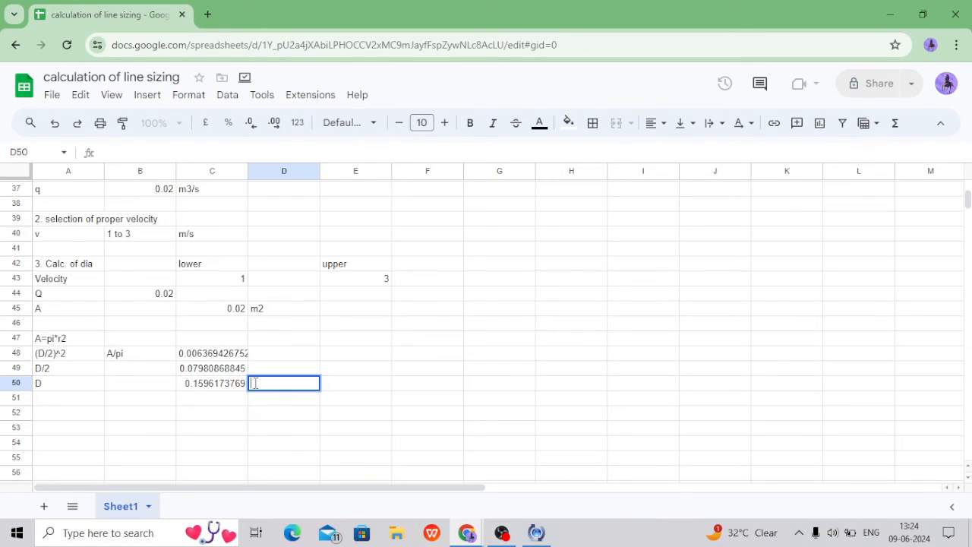
text(m)
key(Return)
key(Right)
key(Left)
key(Left)
key(Left)
key(Left)
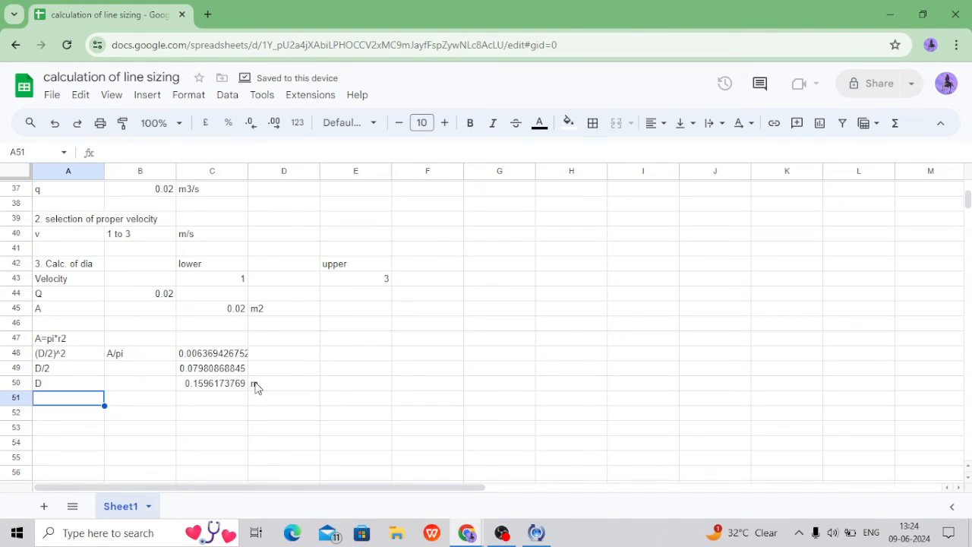
Step: Convert the lower-velocity diameter to millimetres in C51 with =C50*1000 and add the unit mm in D51
key(Up)
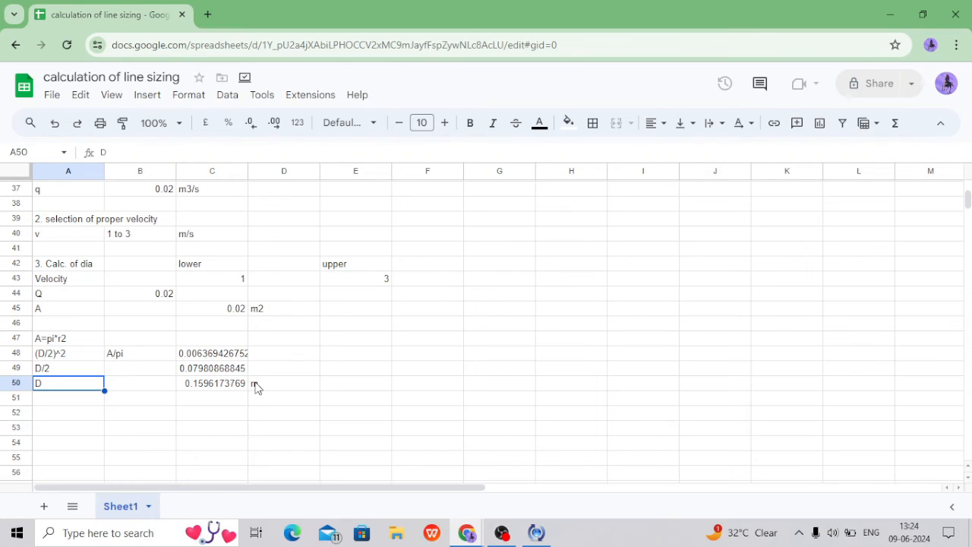
key(Right)
key(Right)
key(Down)
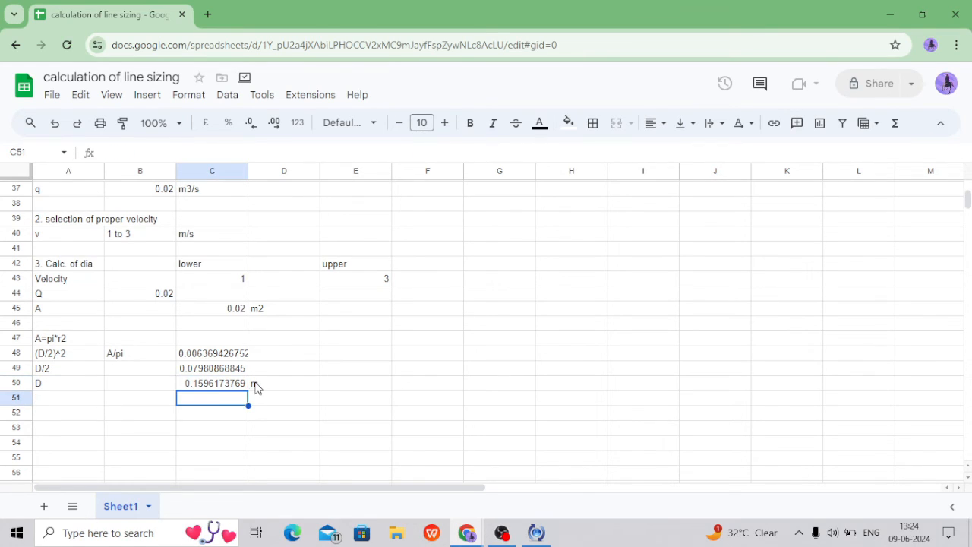
text(=)
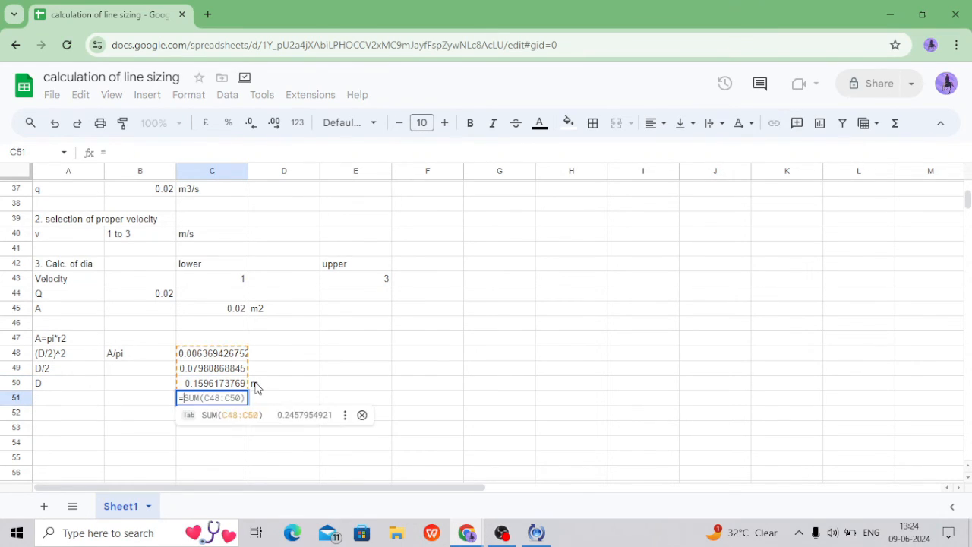
key(Up)
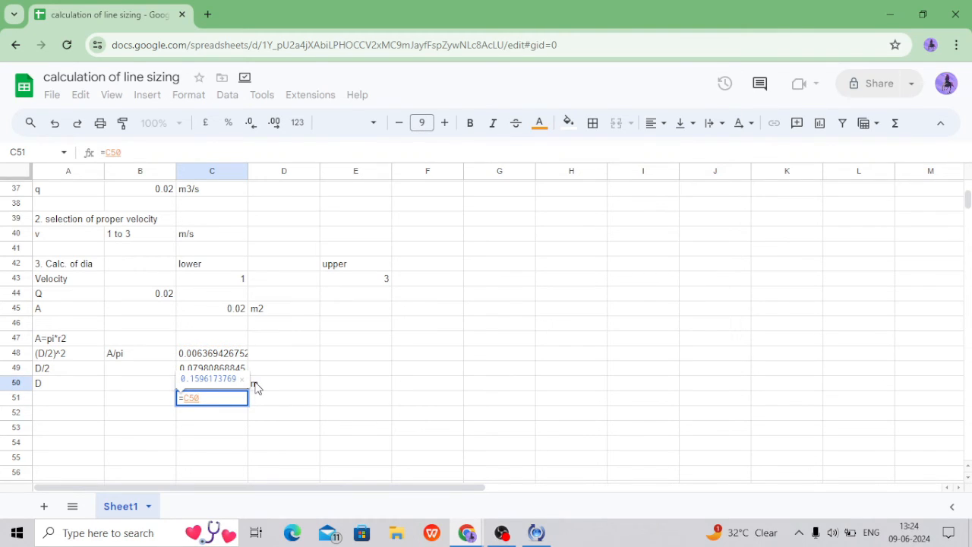
text(*)
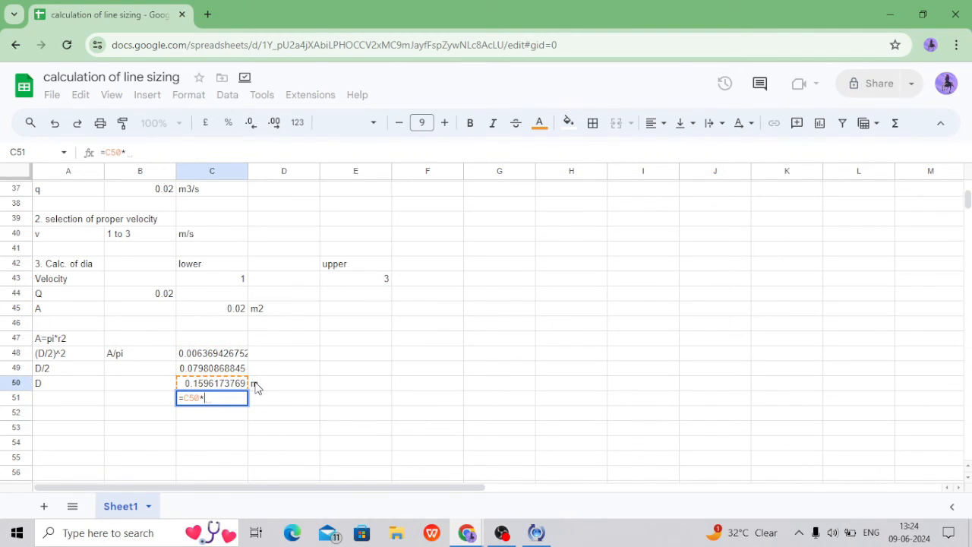
text(1000)
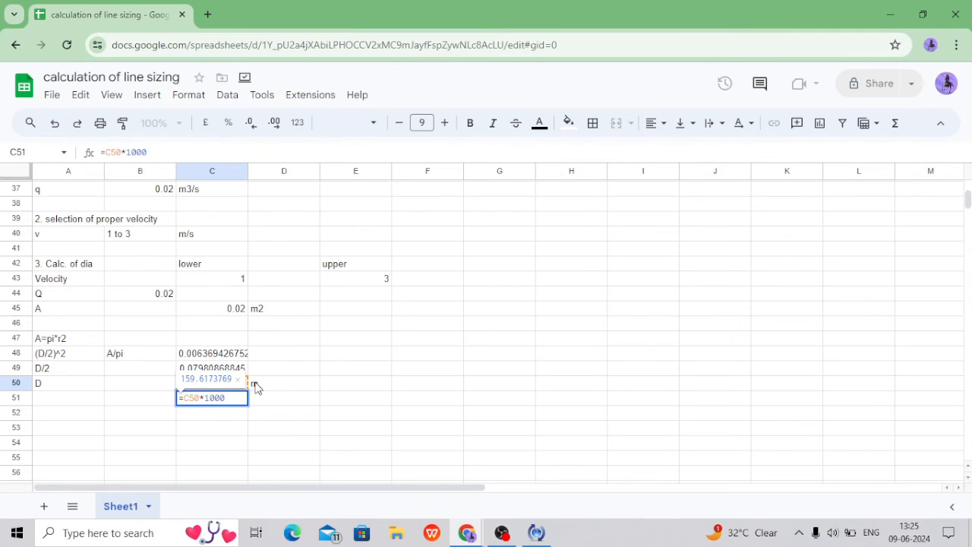
key(Return)
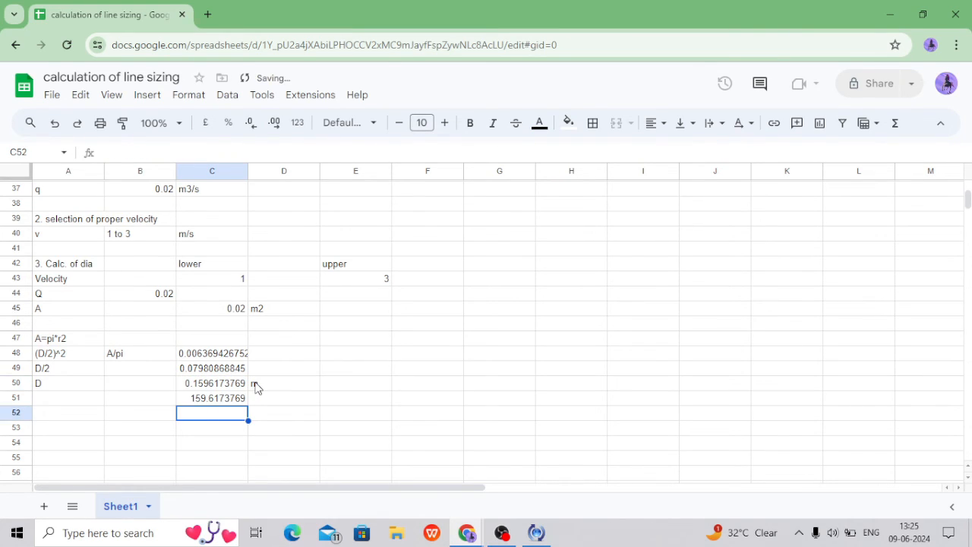
key(Right)
key(Up)
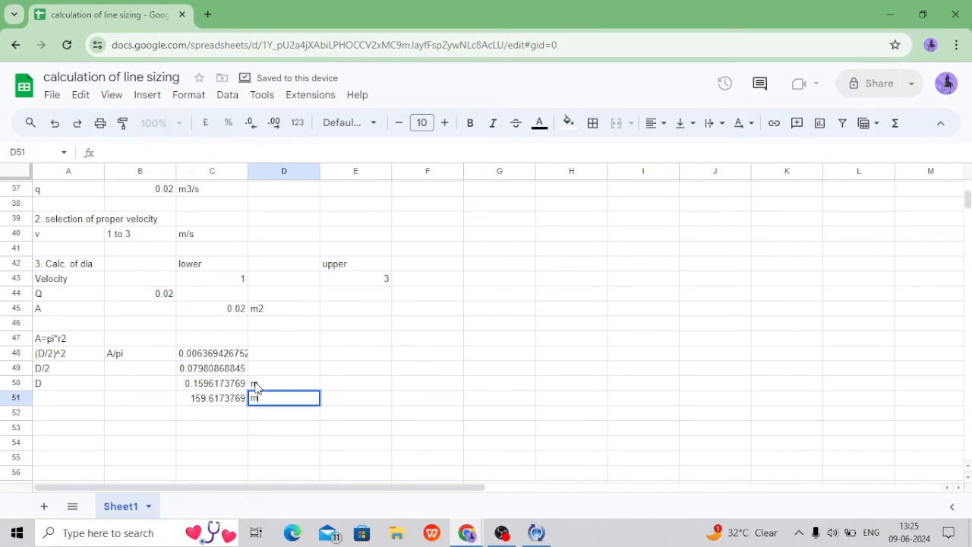
text(mm)
key(Return)
Step: Convert the diameter to inches in C52 with =C51/25 and add the unit inch in D52
key(Left)
text(=)
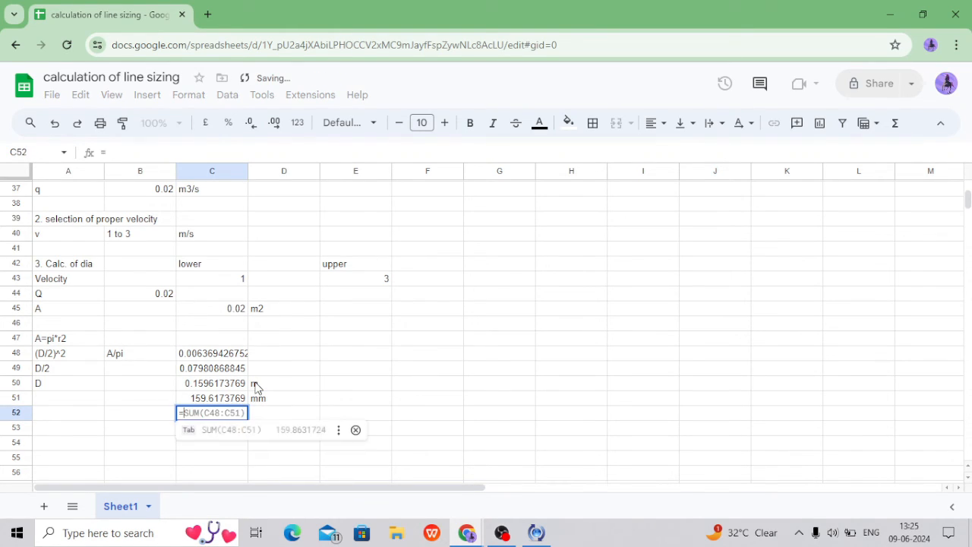
text(C51)
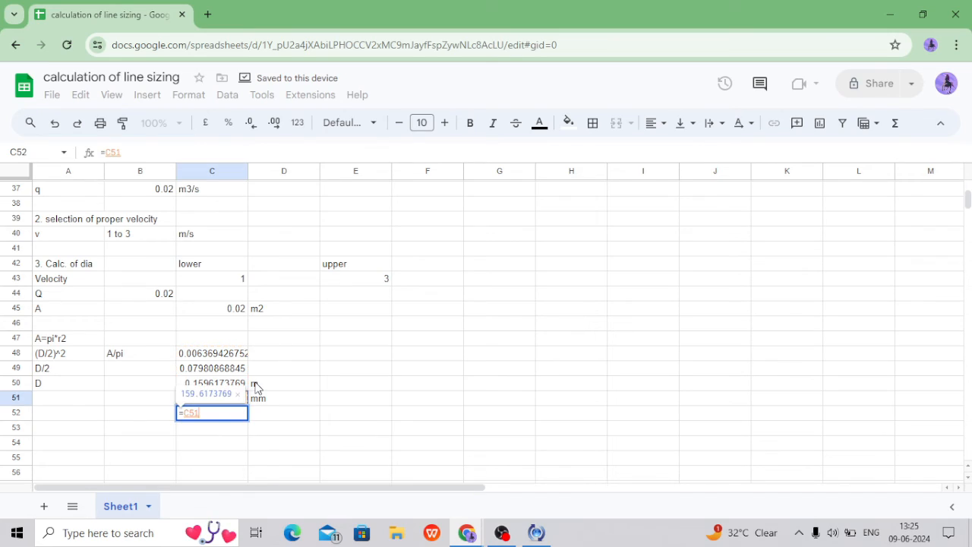
text(/25)
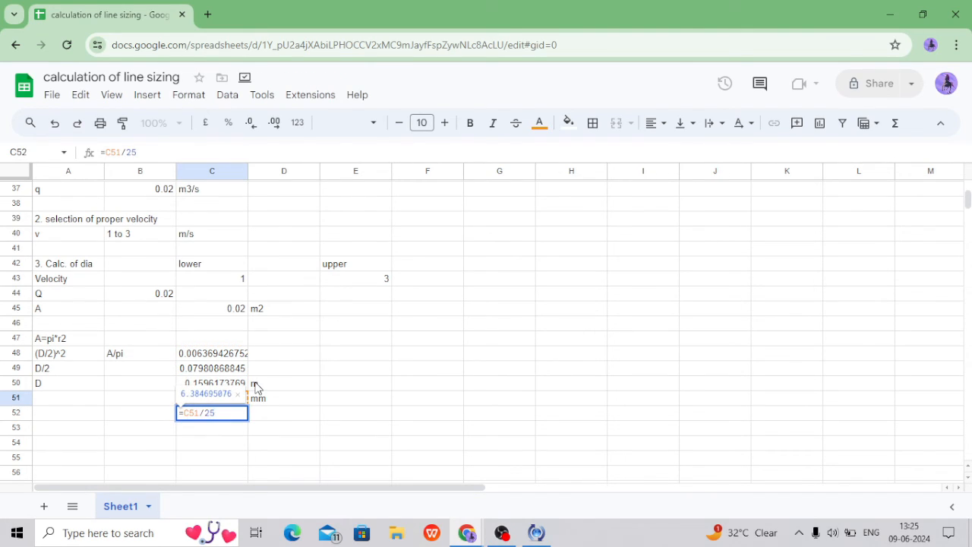
key(Return)
key(Right)
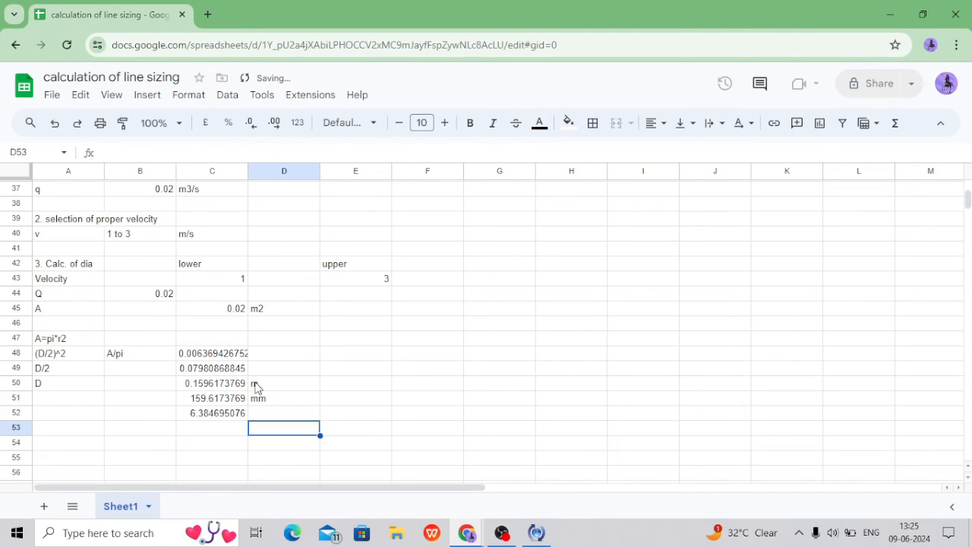
key(Up)
text(inch)
key(Tab)
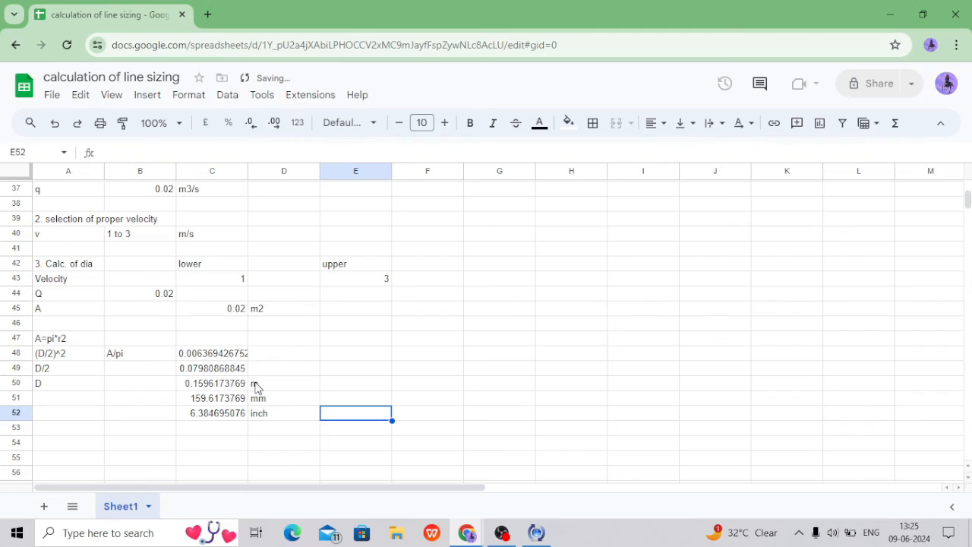
Step: Copy the flow rate Q from B44 into D44 for the upper-velocity case
key(Up)
key(Left)
key(Left)
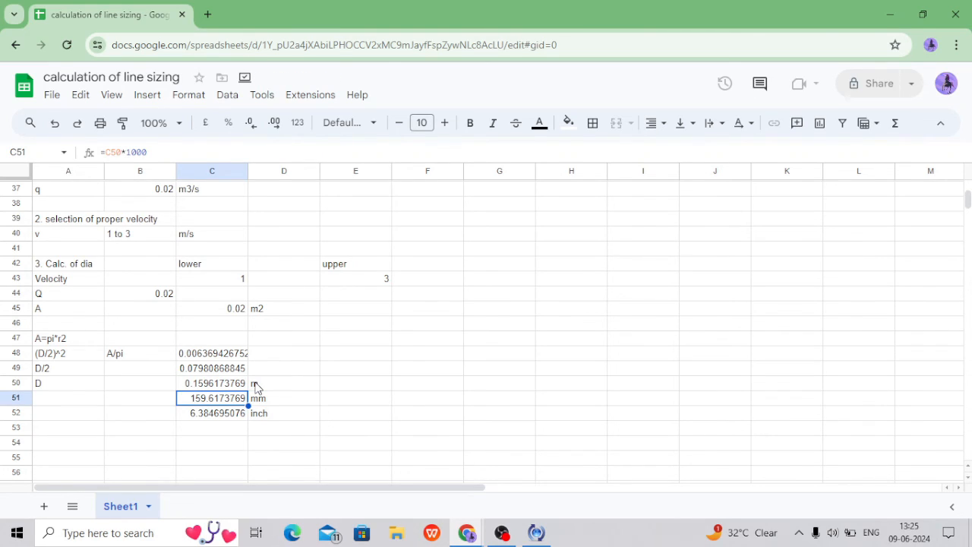
key(Up)
key(Up)
key(Up)
key(Up)
key(Up)
key(Up)
key(Up)
key(Up)
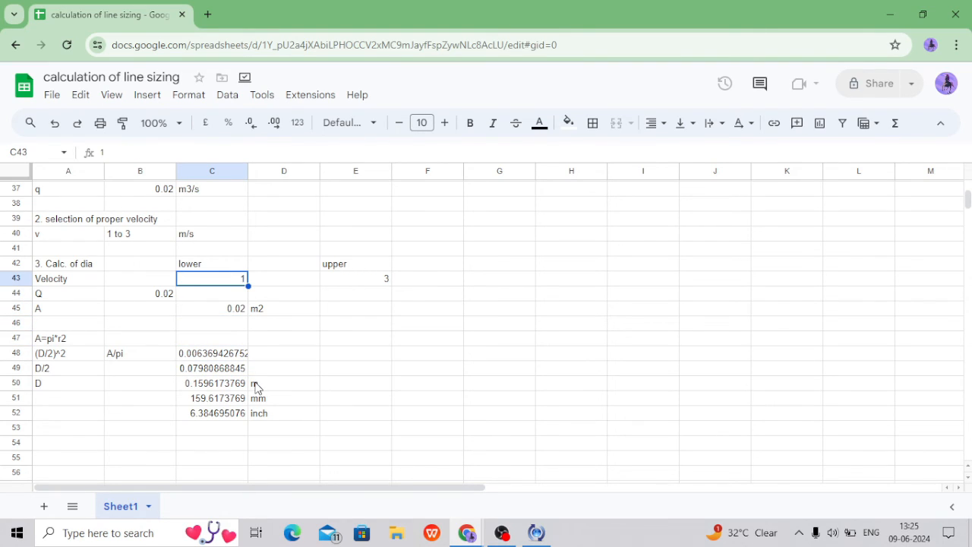
key(Right)
key(Right)
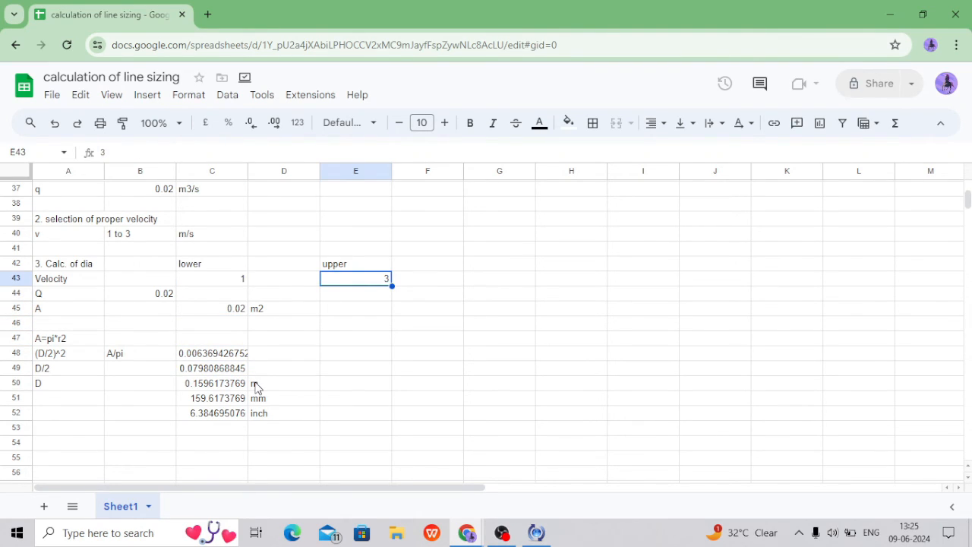
key(Down)
key(Down)
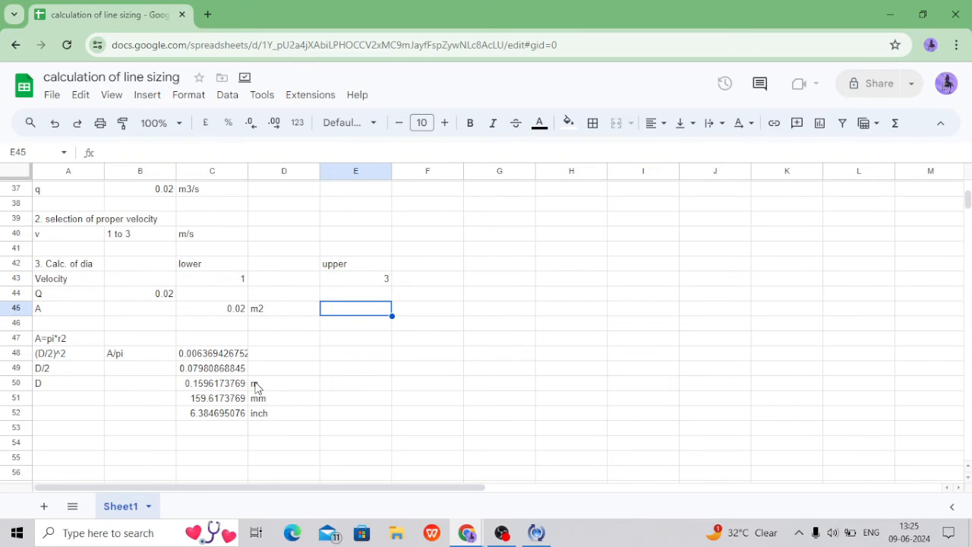
key(Left)
key(Left)
key(Left)
key(Right)
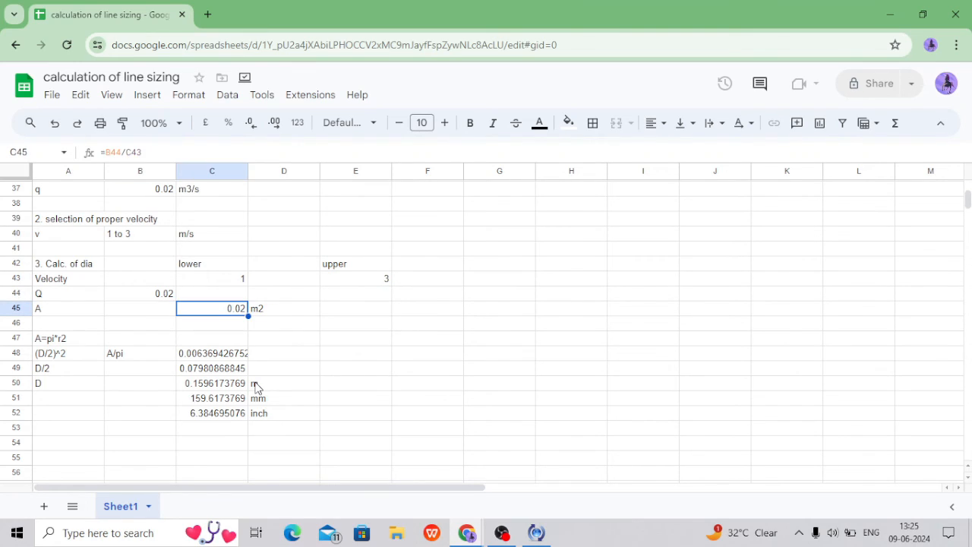
key(Left)
key(Up)
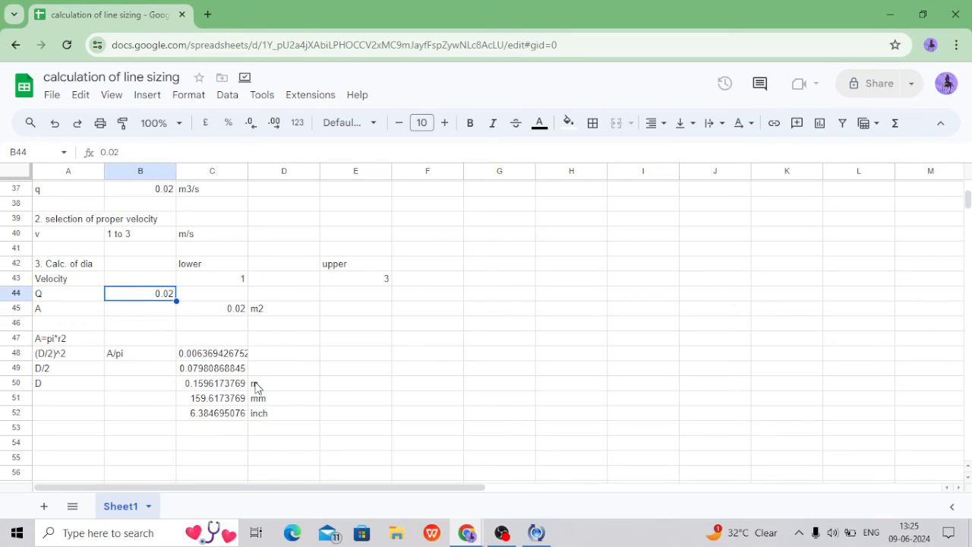
key(ctrl+c)
key(Right)
key(Right)
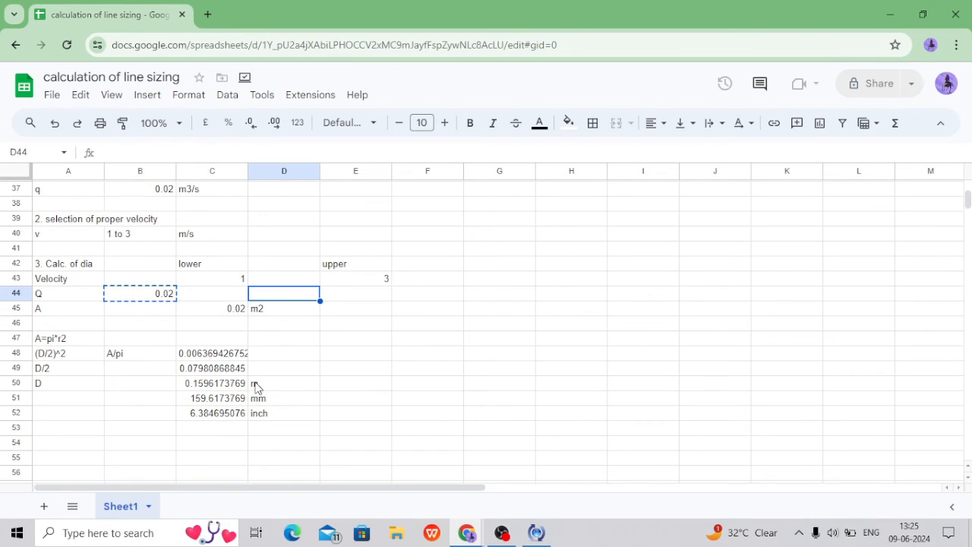
key(ctrl+v)
Step: Copy the area formula from C45 into E45 and add the unit m2 in F45
key(Down)
key(Left)
key(ctrl+c)
key(Right)
key(Right)
key(ctrl+v)
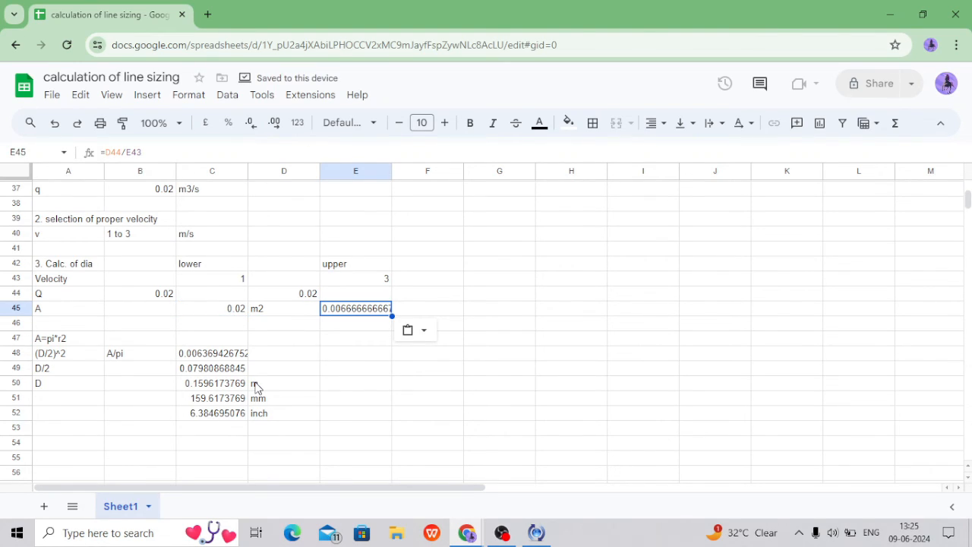
key(Right)
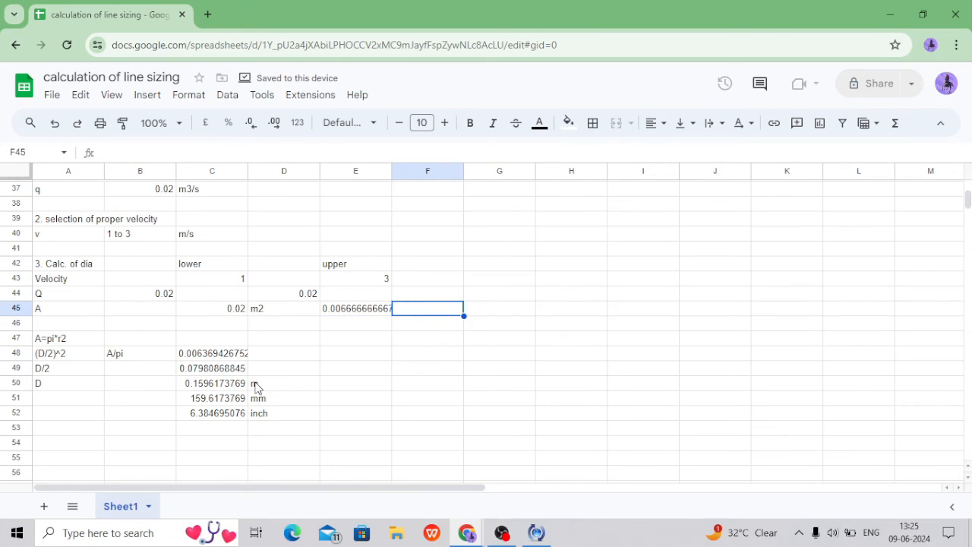
text(m2)
key(Left)
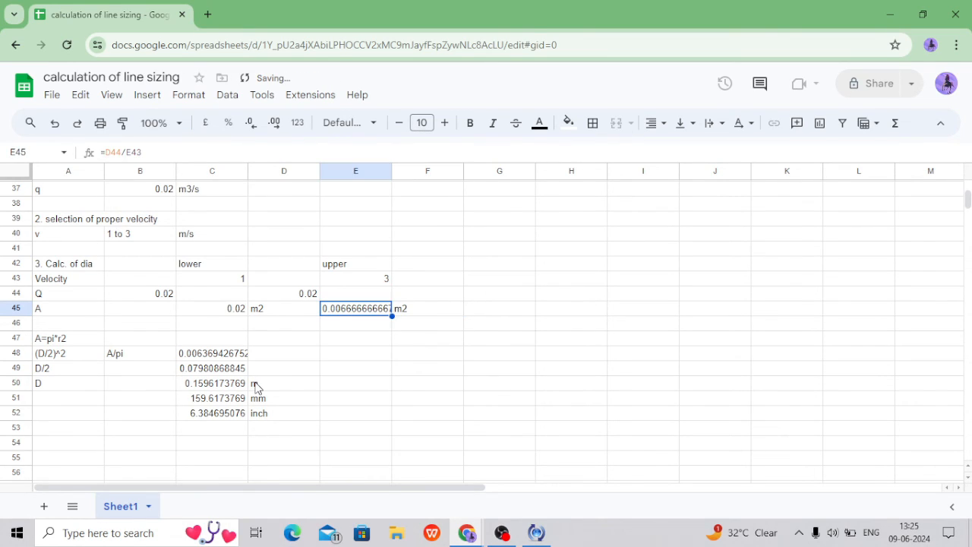
Step: Check the cell references in the upper-velocity area formula in E45
key(Left)
key(Right)
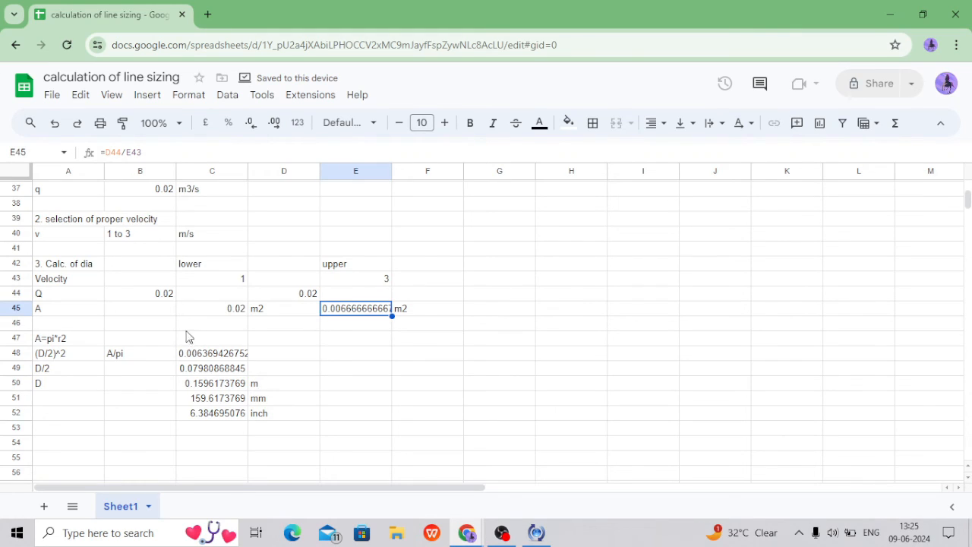
click(48, 310)
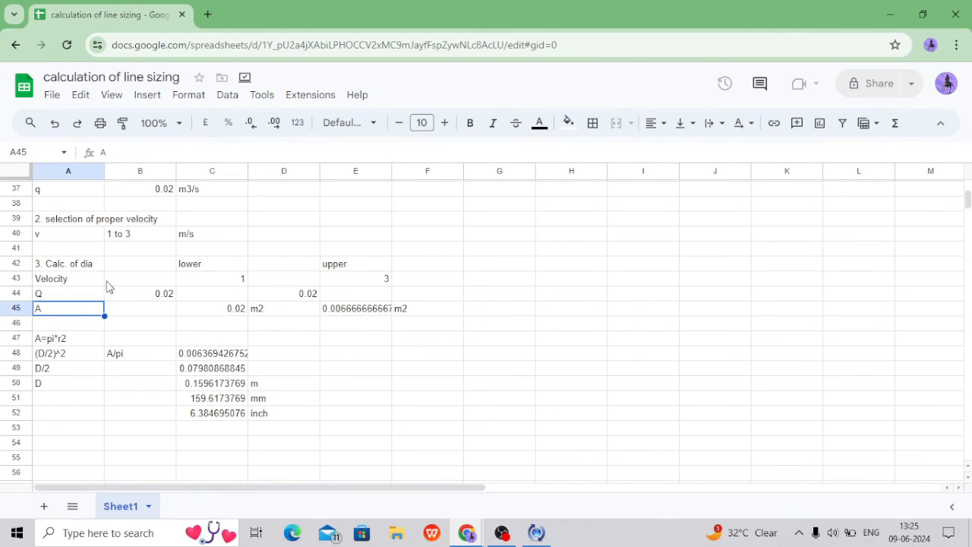
double_click(346, 311)
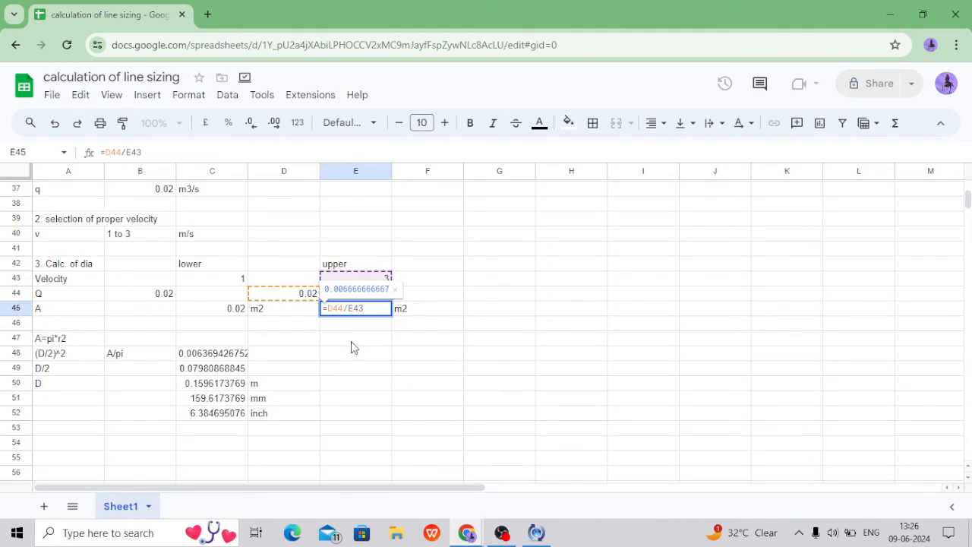
click(351, 342)
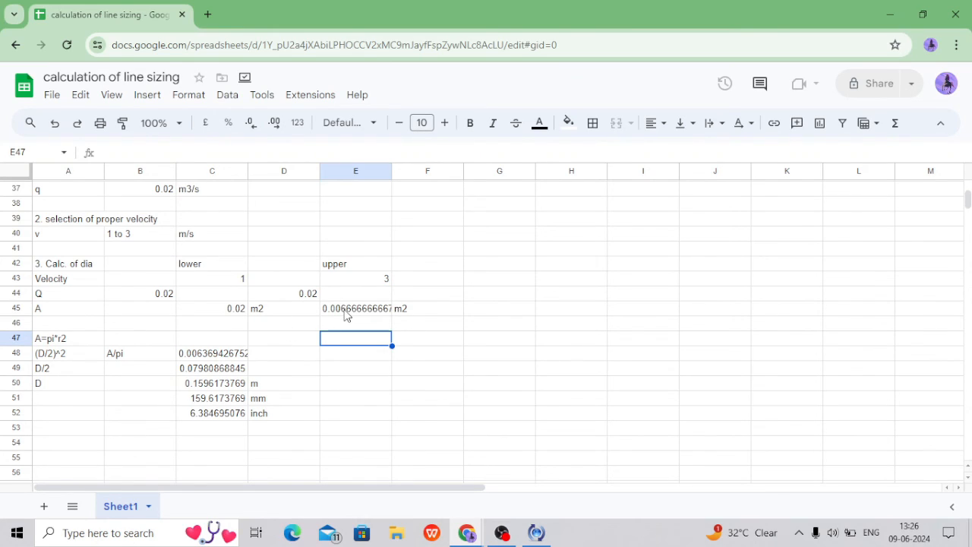
Step: Copy the diameter formulas in C48:C52 to the upper-velocity column, starting at E48
drag(212, 353, 211, 415)
drag(352, 362, 361, 433)
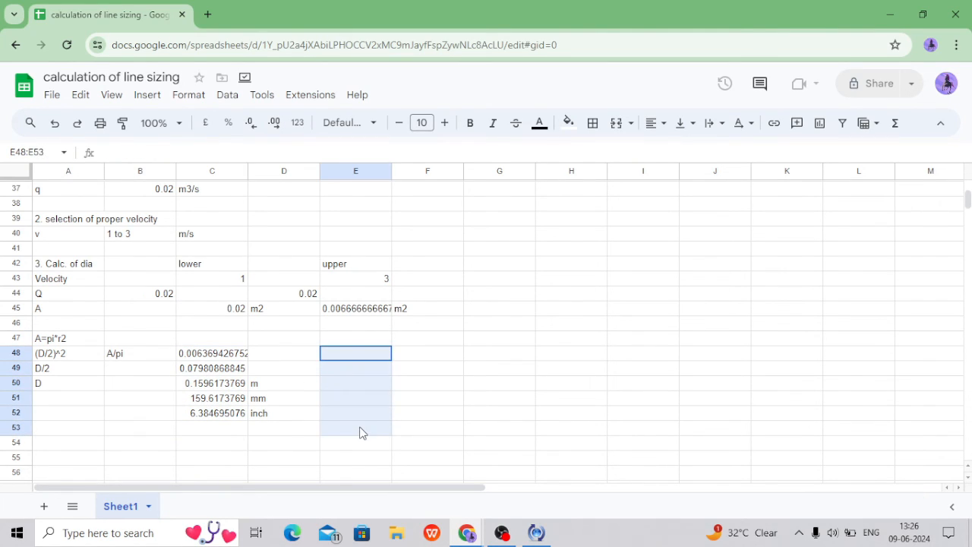
click(198, 356)
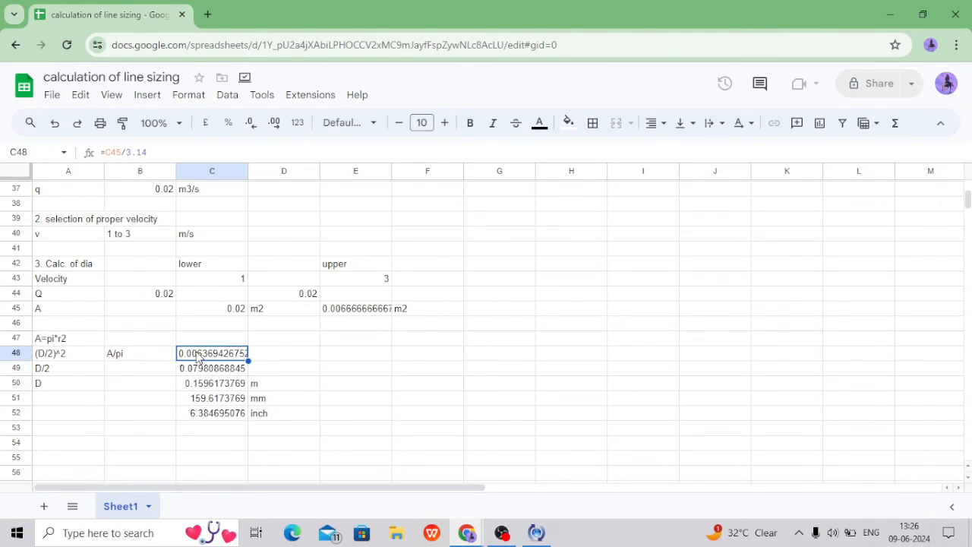
double_click(198, 356)
click(334, 343)
drag(220, 356, 219, 422)
key(ctrl+c)
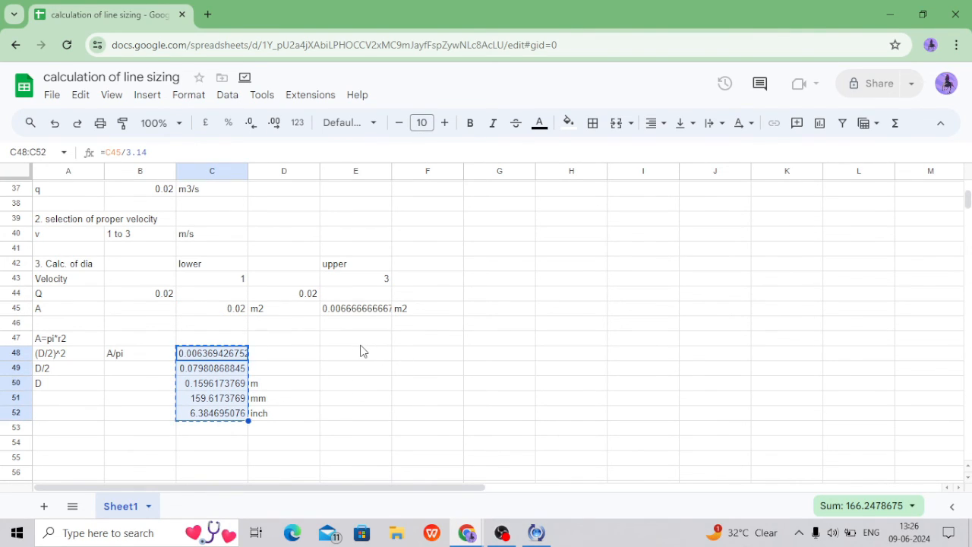
click(361, 356)
key(ctrl+v)
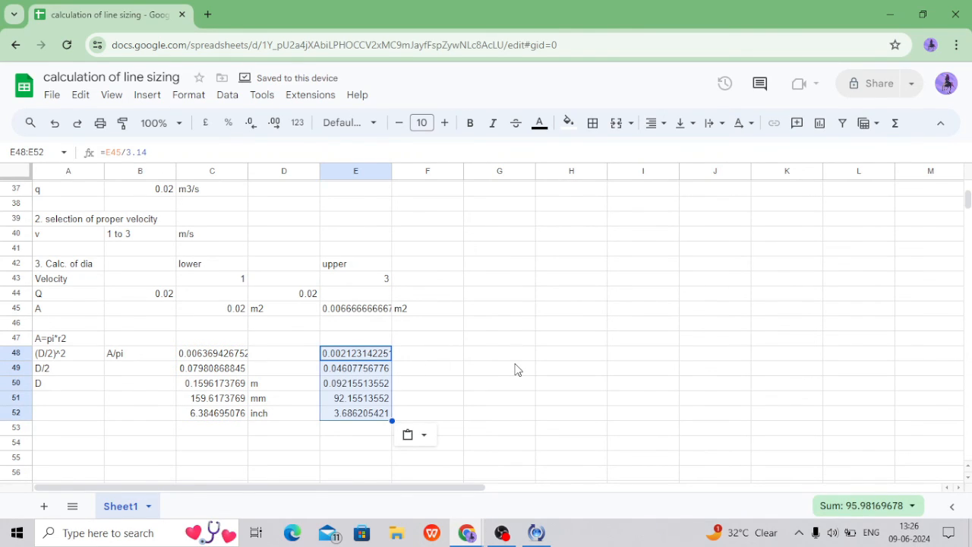
click(515, 369)
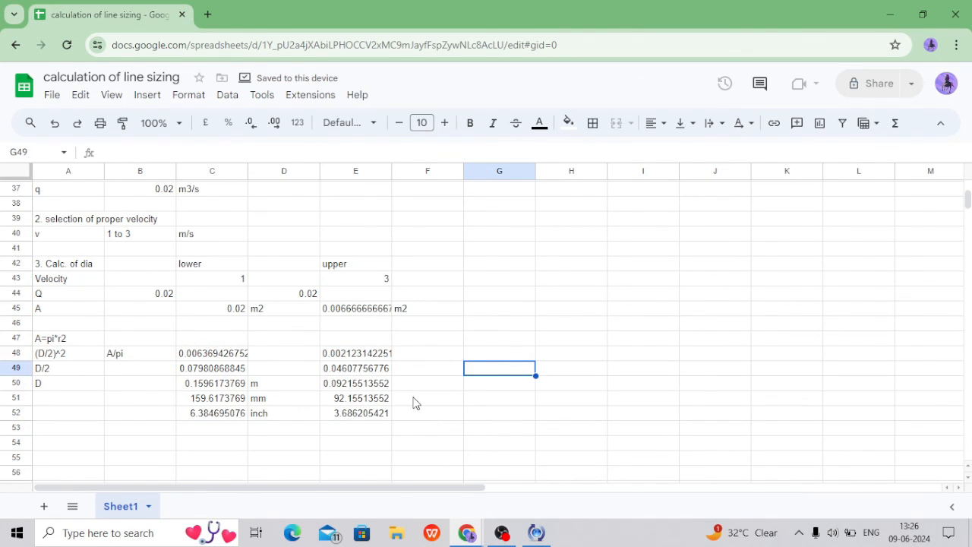
Step: Label the upper-velocity diameters with the units m, mm and inch in F50, F51 and F52
click(410, 389)
text(m)
key(Return)
text(mm)
key(Return)
text(inch)
key(Return)
key(Return)
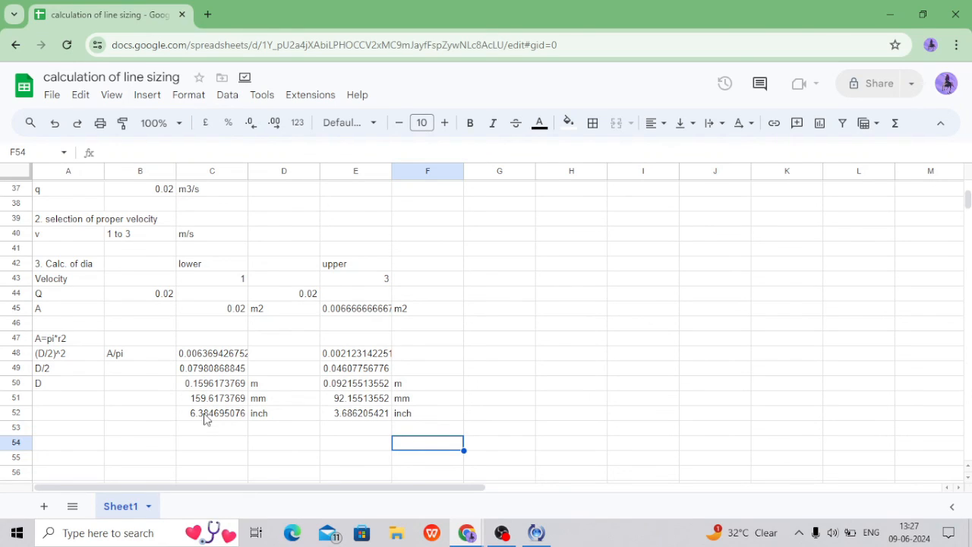
Step: Enter the rounded diameters in row 54, with 159 in C54 and 92 in E54
double_click(214, 443)
text(159)
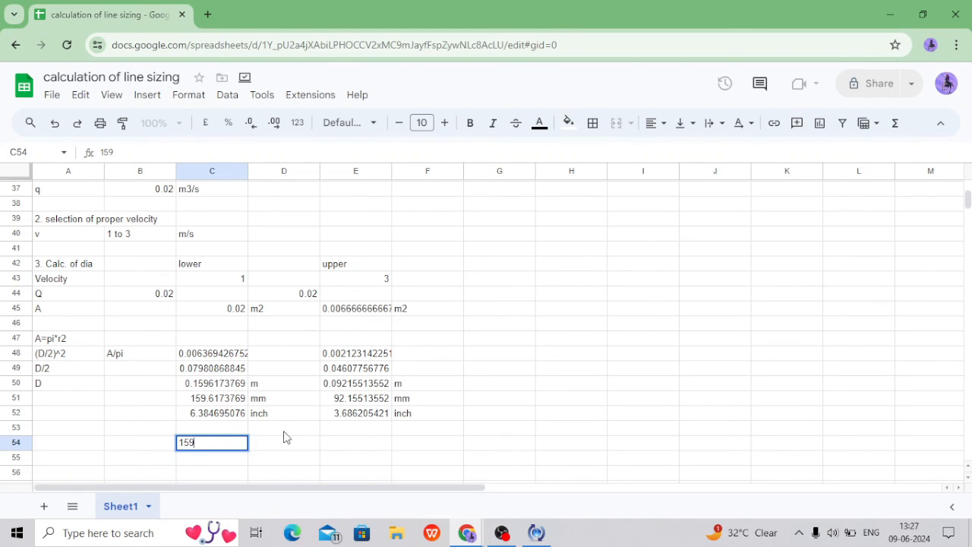
click(338, 451)
text(92)
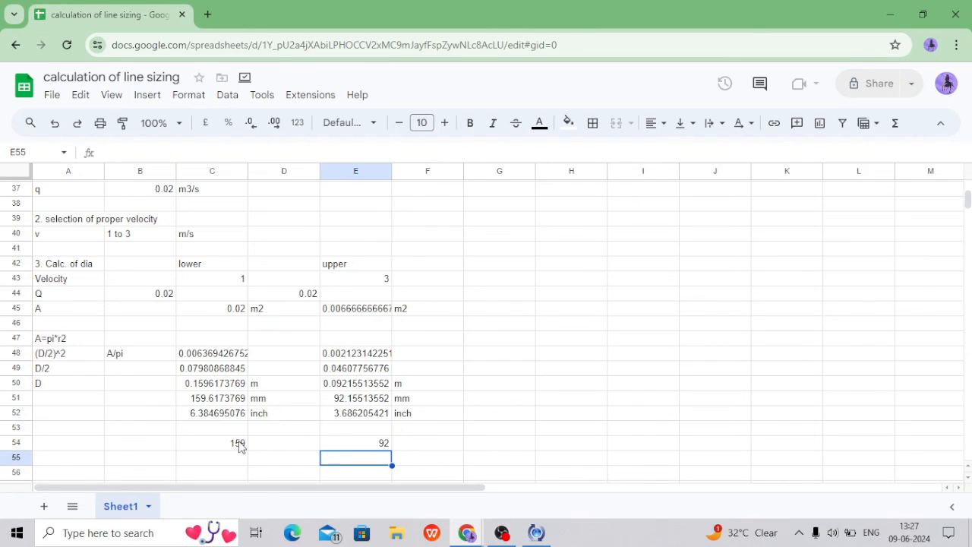
Step: Enter the standard pipe sizes 100 and 150 in C56 and C57, with the unit mm beside each in column D
scroll(376, 446, down, 1)
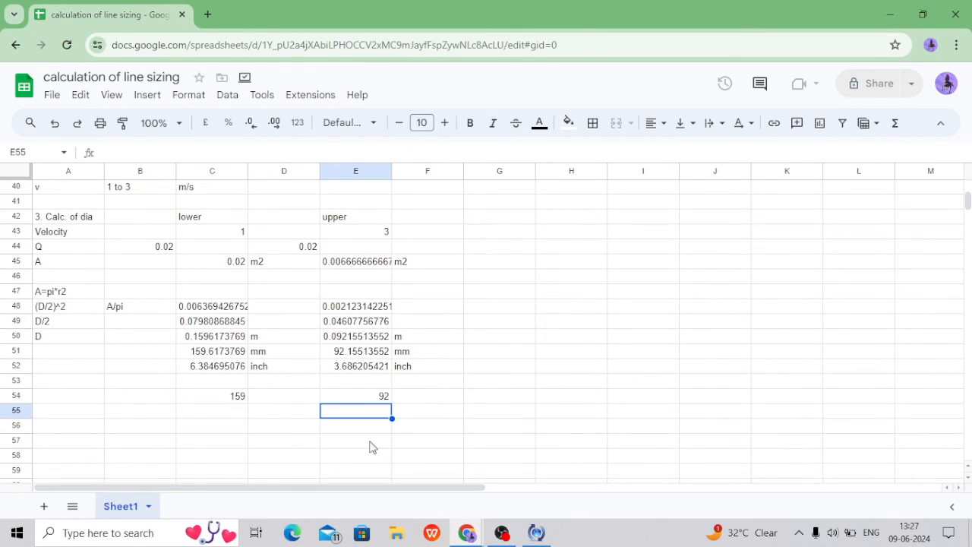
double_click(236, 430)
text(100)
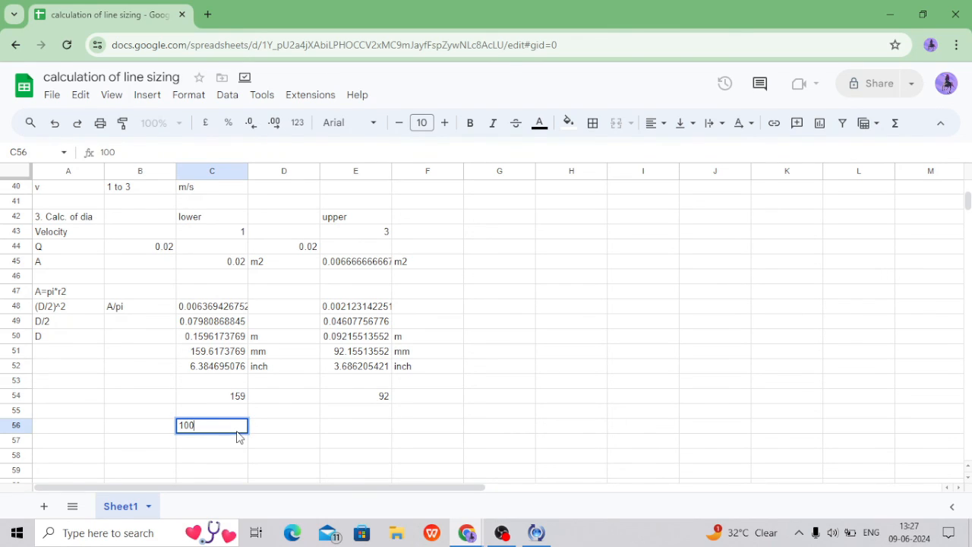
key(Return)
text(150)
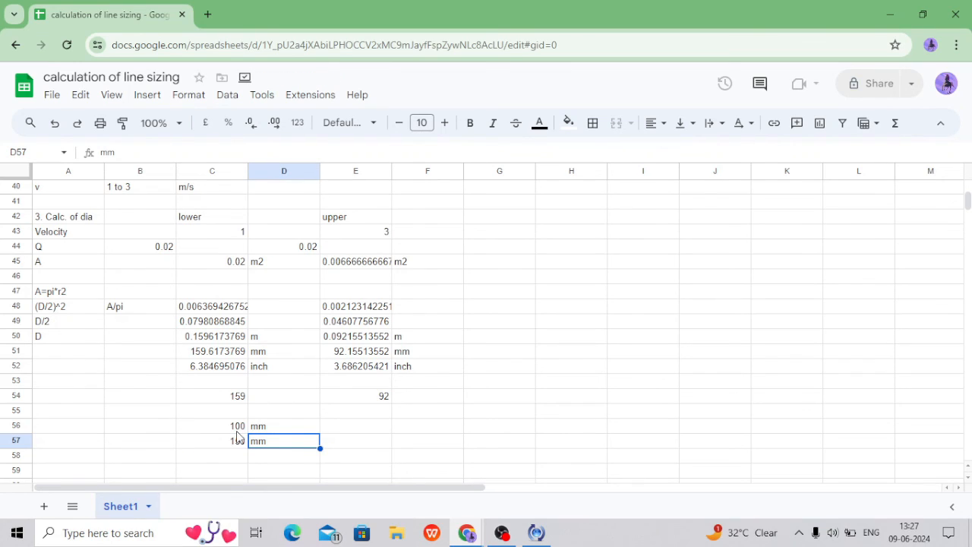
key(Right)
click(237, 438)
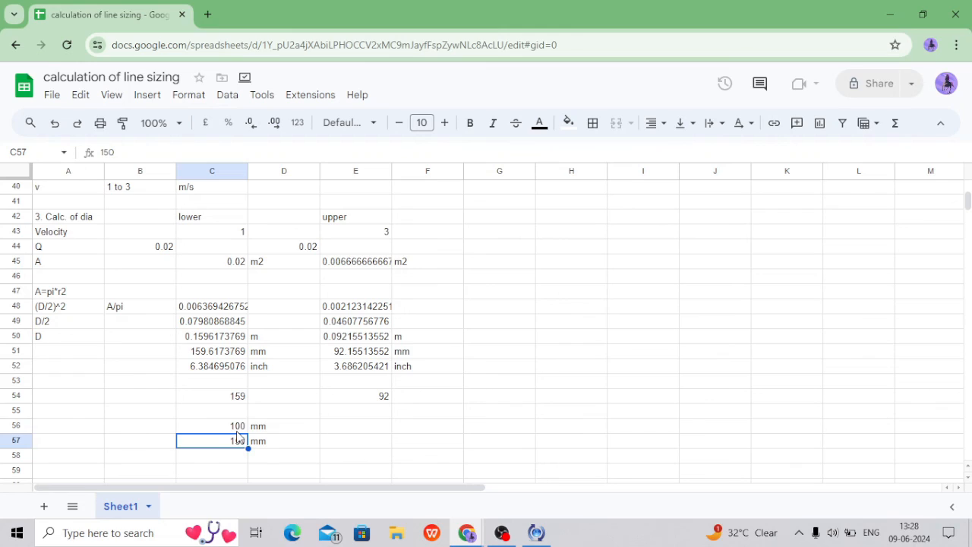
key(Right)
key(Right)
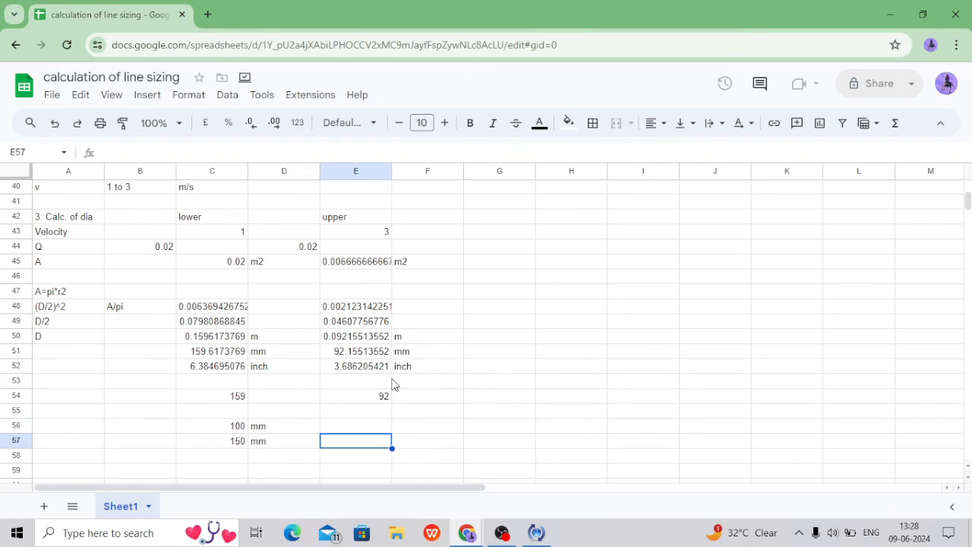
Step: Enter the closing note "Thank You" in cell I50, beside the diameter calculations
click(638, 342)
double_click(638, 338)
text(Th)
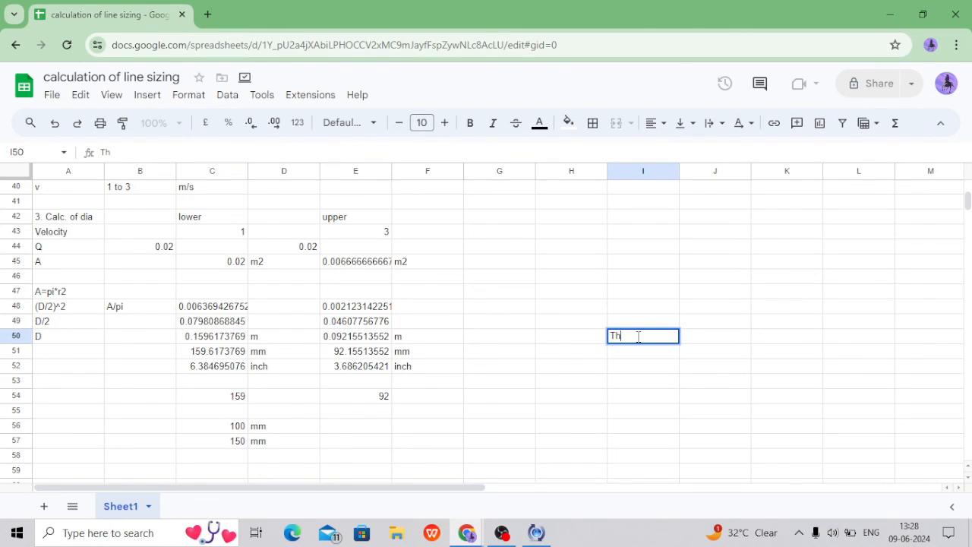
text(ank You)
key(Tab)
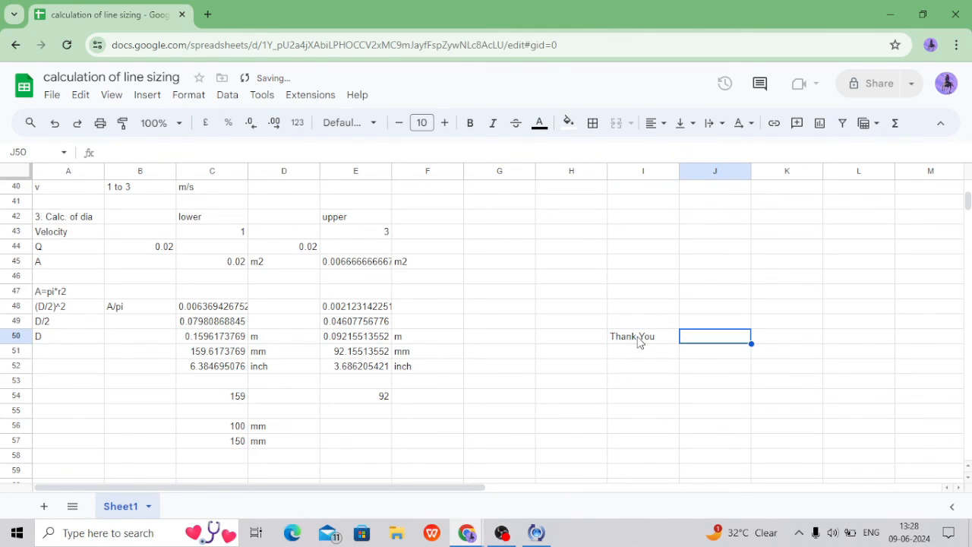